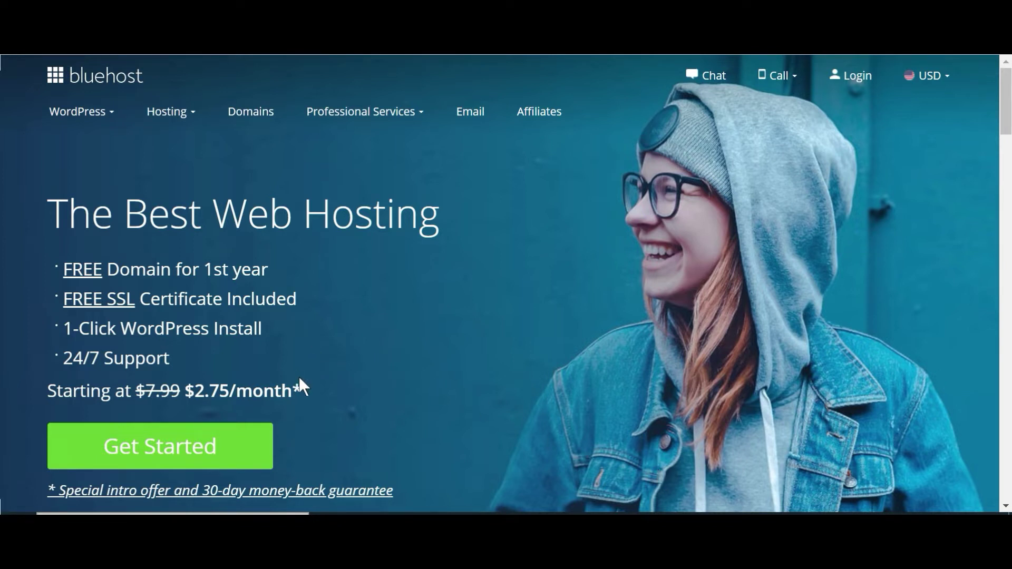
# Step: Start the hosting signup and select the Basic plan at $2.75/mo
pyautogui.click(200, 448)
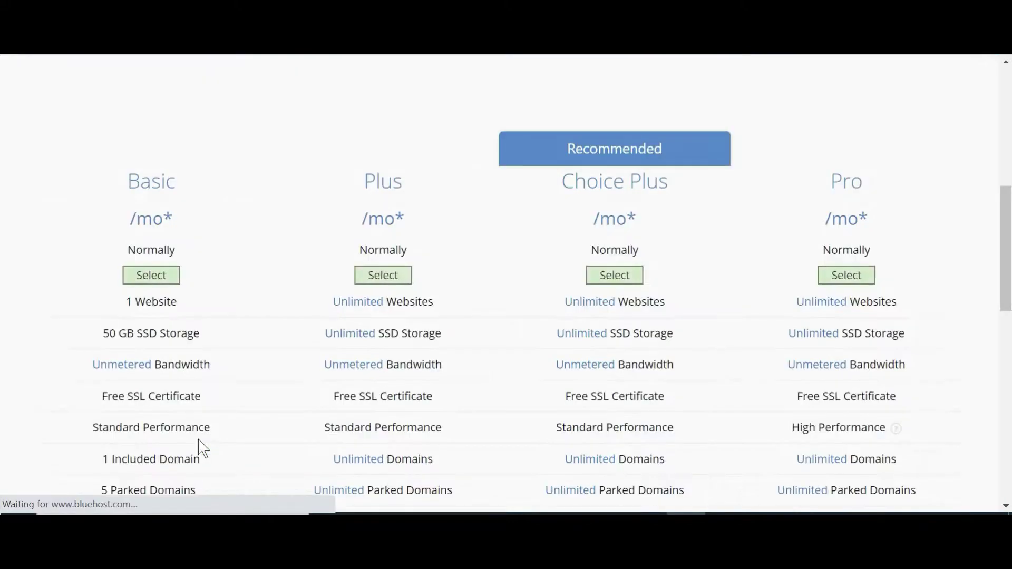
pyautogui.scroll(-3, 294, 407)
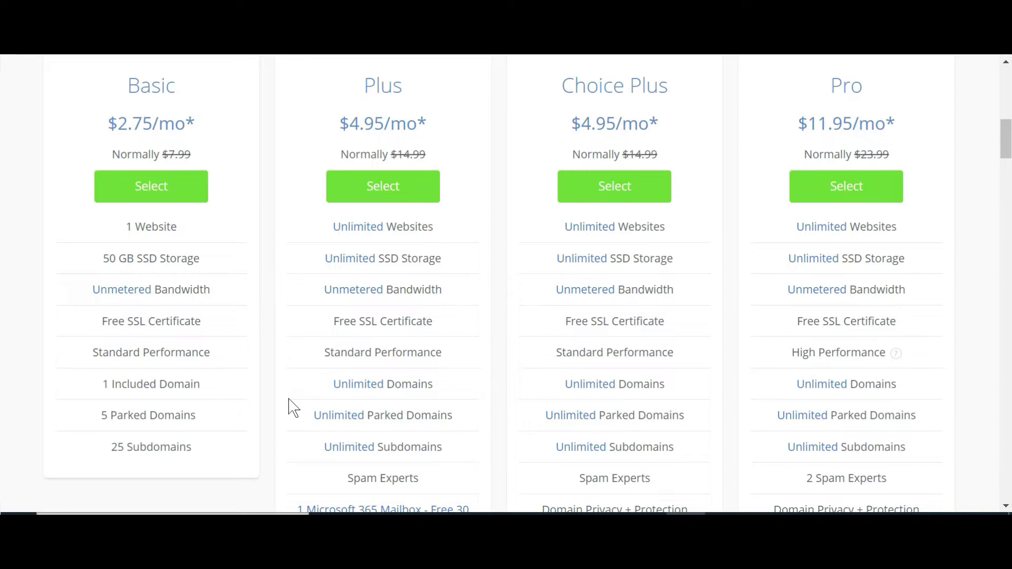
pyautogui.scroll(-2, 289, 406)
pyautogui.scroll(2, 289, 407)
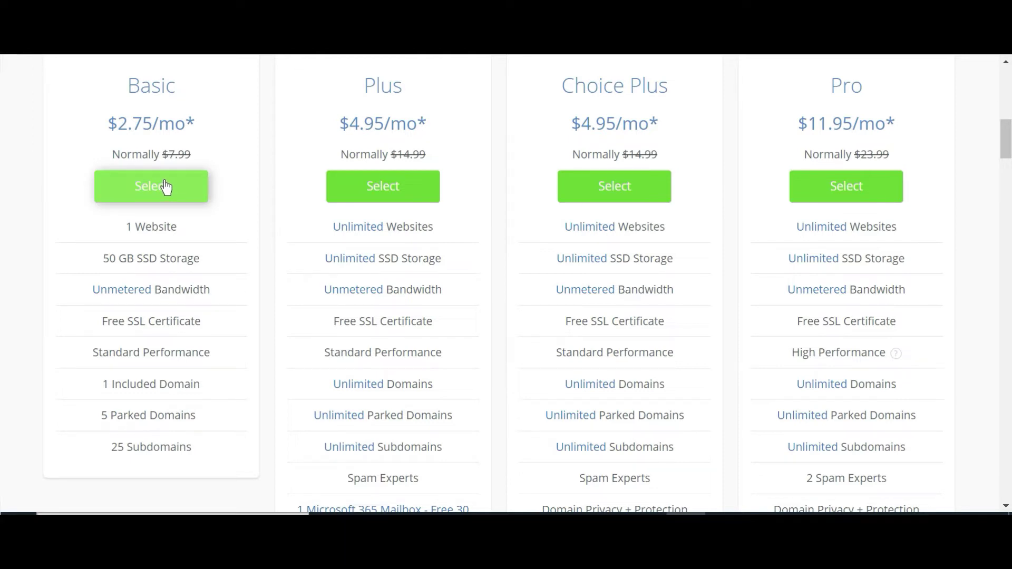
pyautogui.click(171, 187)
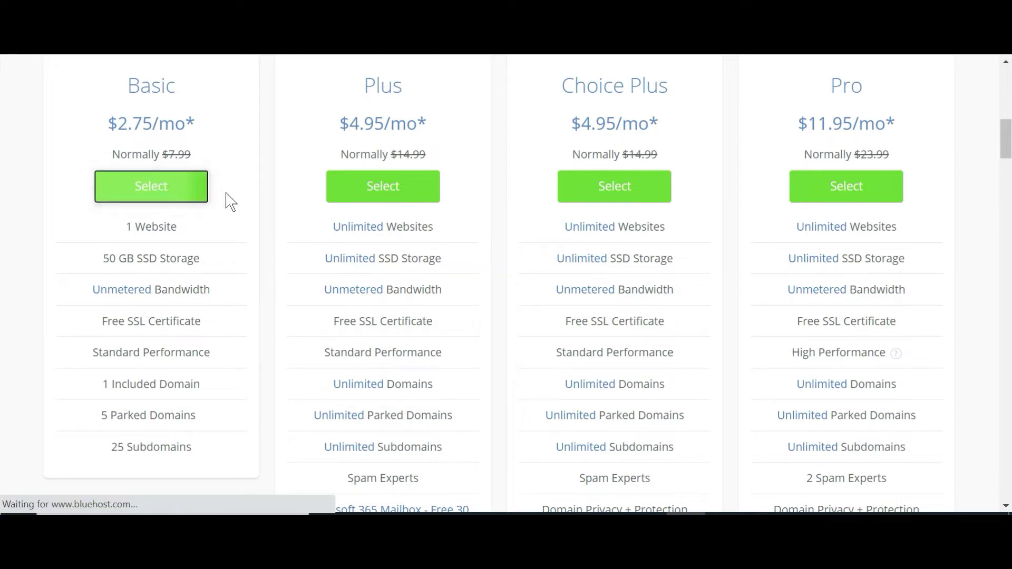
# Step: Enter 'zannyquiz' as the new domain name and continue once zanyquiz.com is available
pyautogui.scroll(-3, 225, 199)
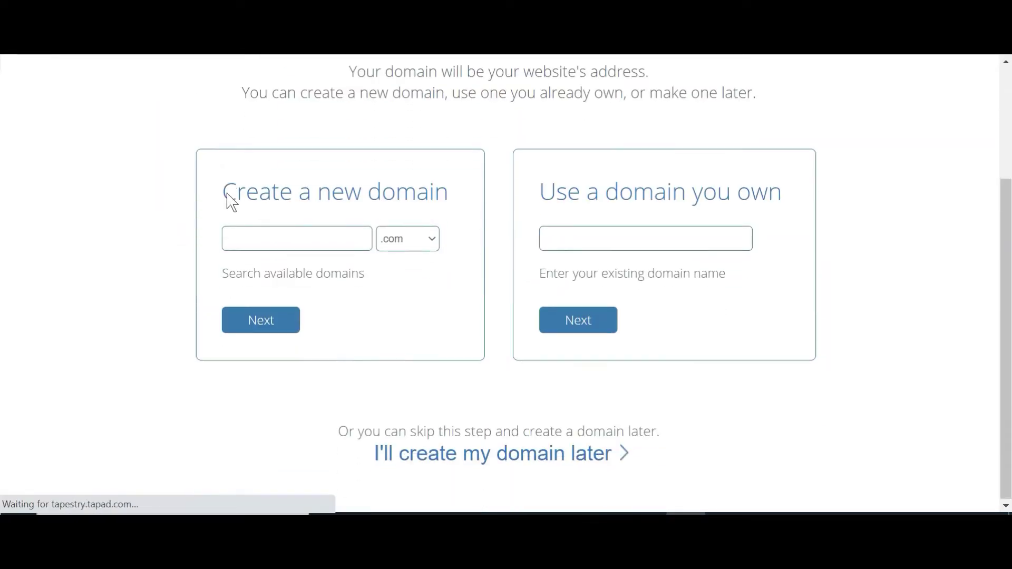
pyautogui.scroll(1, 226, 199)
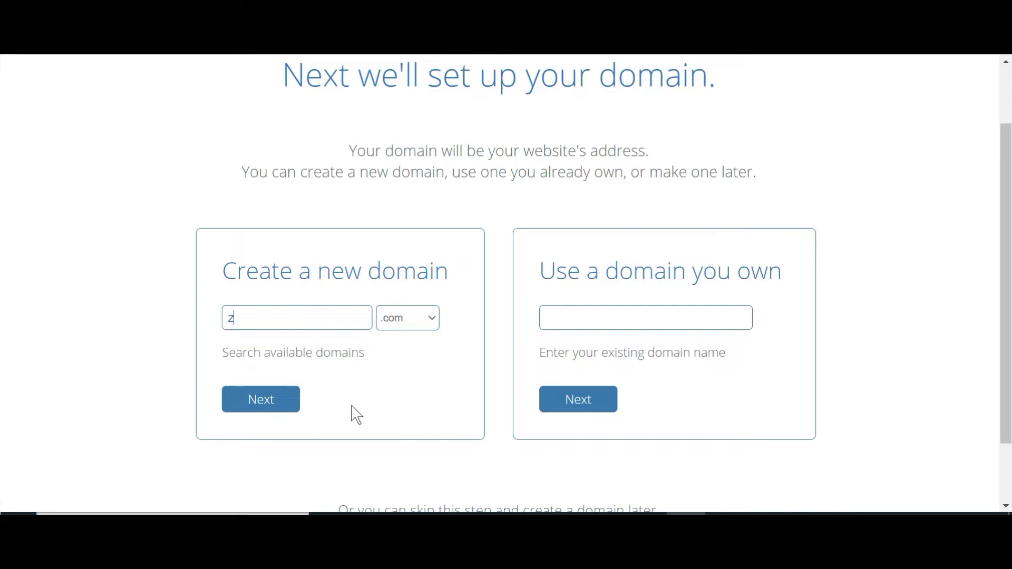
pyautogui.write('zannyquiz')
pyautogui.click(260, 407)
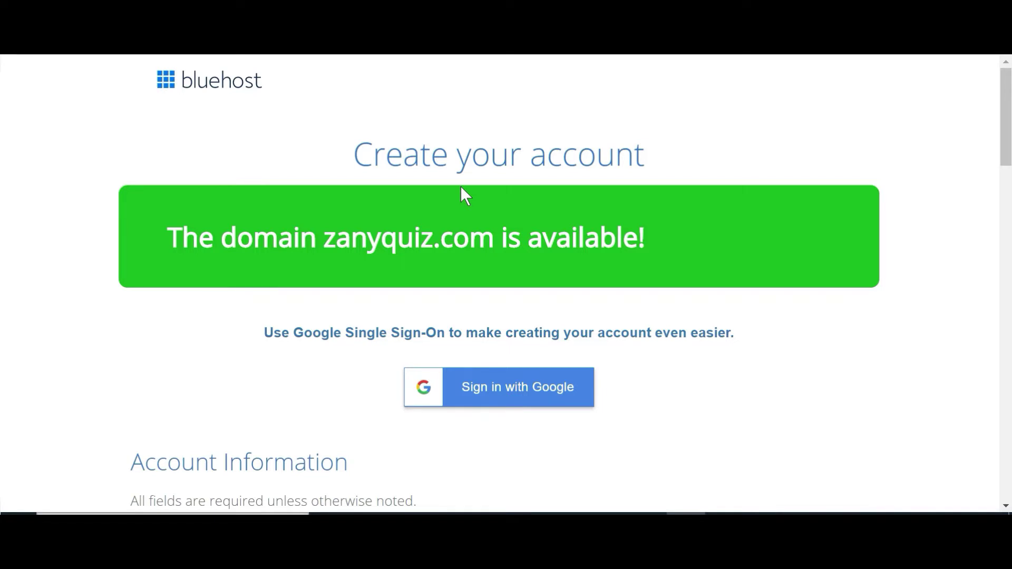
# Step: Choose 'Basic 12 Month Price - $4.25/mo' as the account plan in Package Information
pyautogui.scroll(-8, 491, 219)
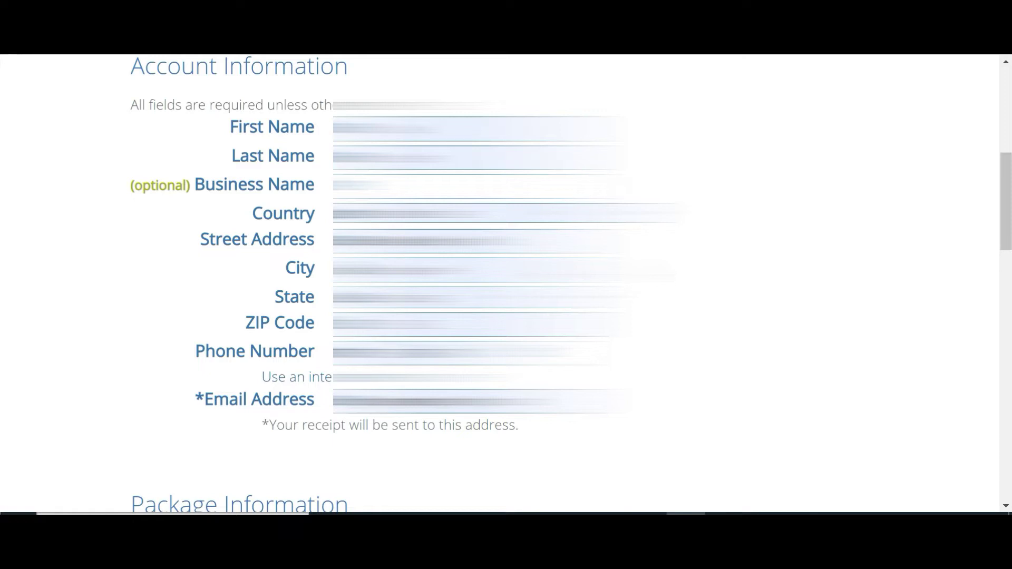
pyautogui.scroll(-8, 595, 272)
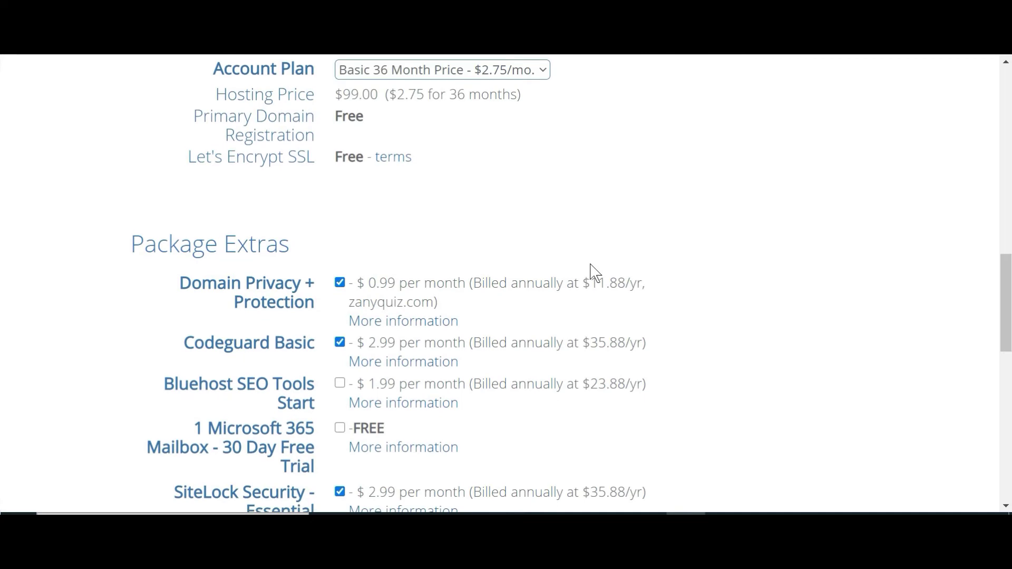
pyautogui.scroll(2, 585, 271)
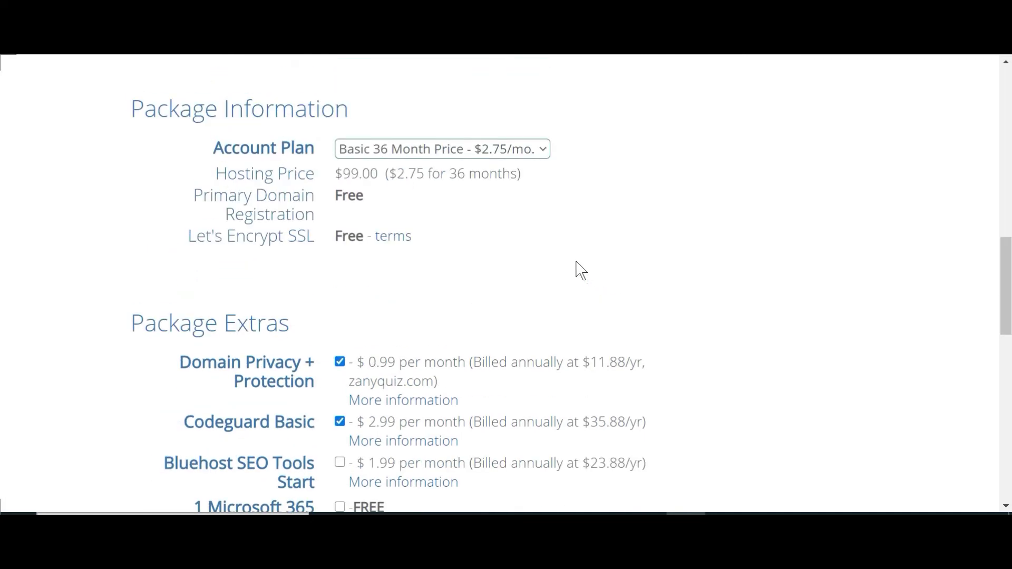
pyautogui.click(536, 153)
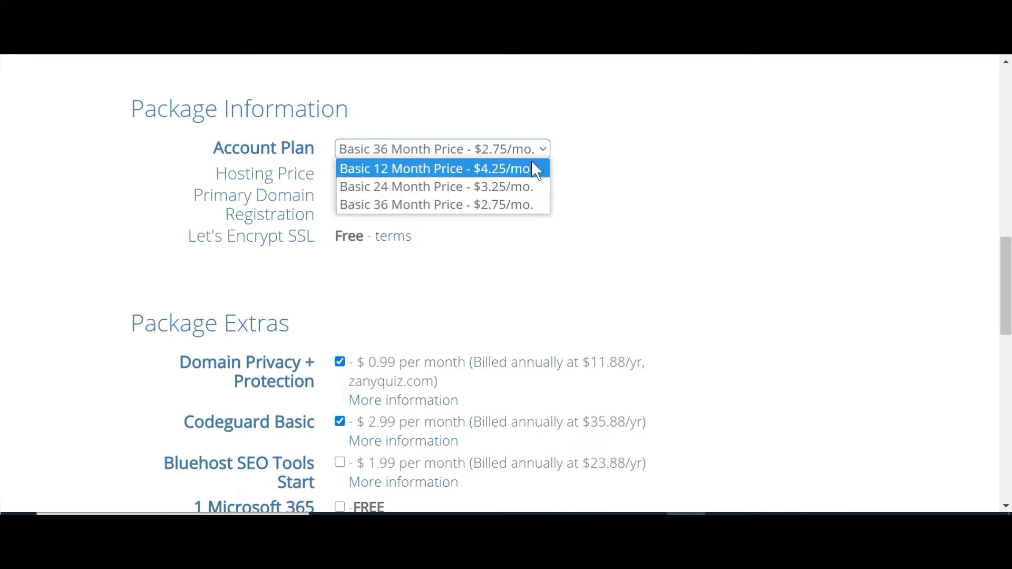
pyautogui.click(532, 168)
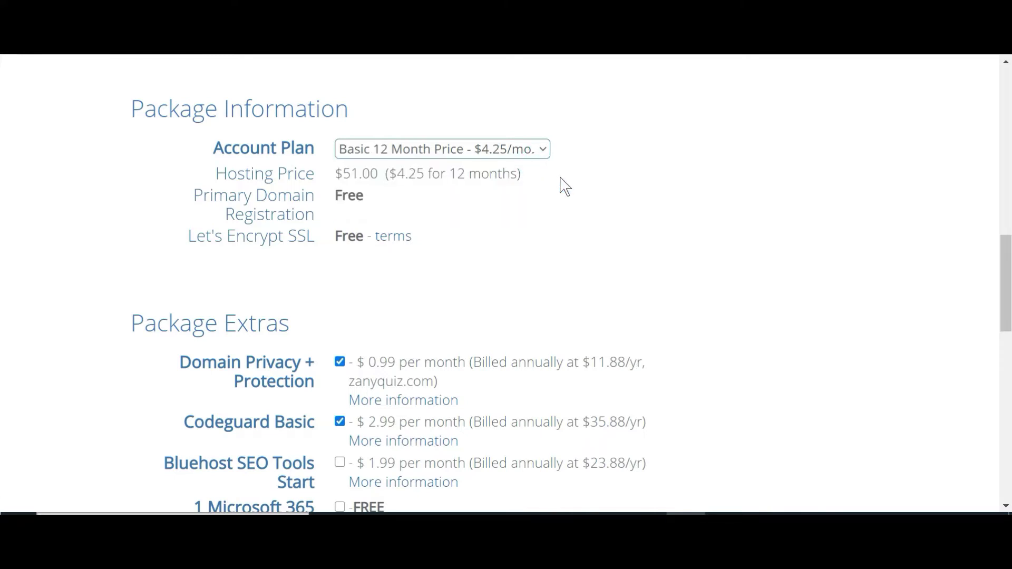
pyautogui.scroll(-1, 565, 187)
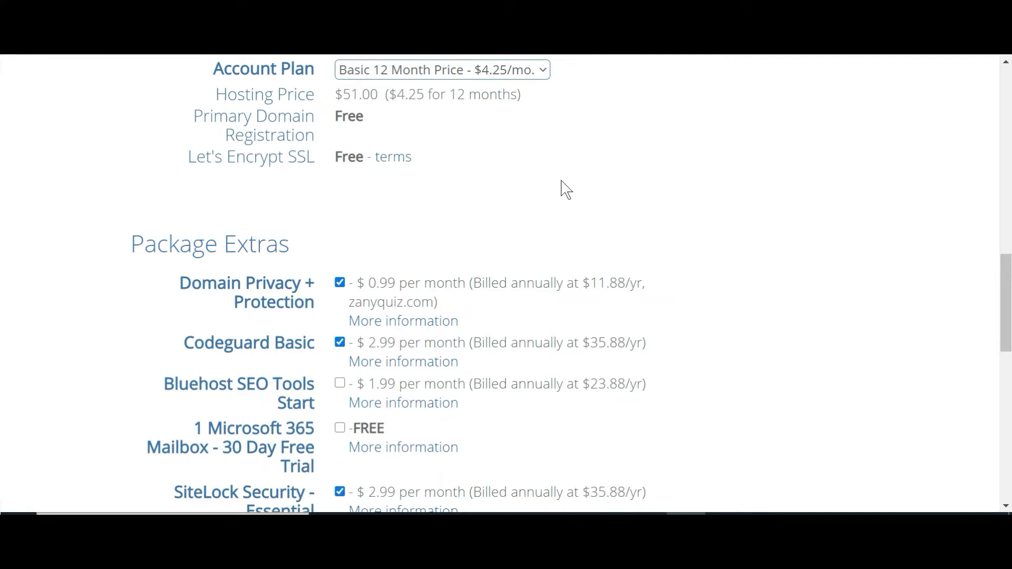
pyautogui.scroll(-3, 566, 192)
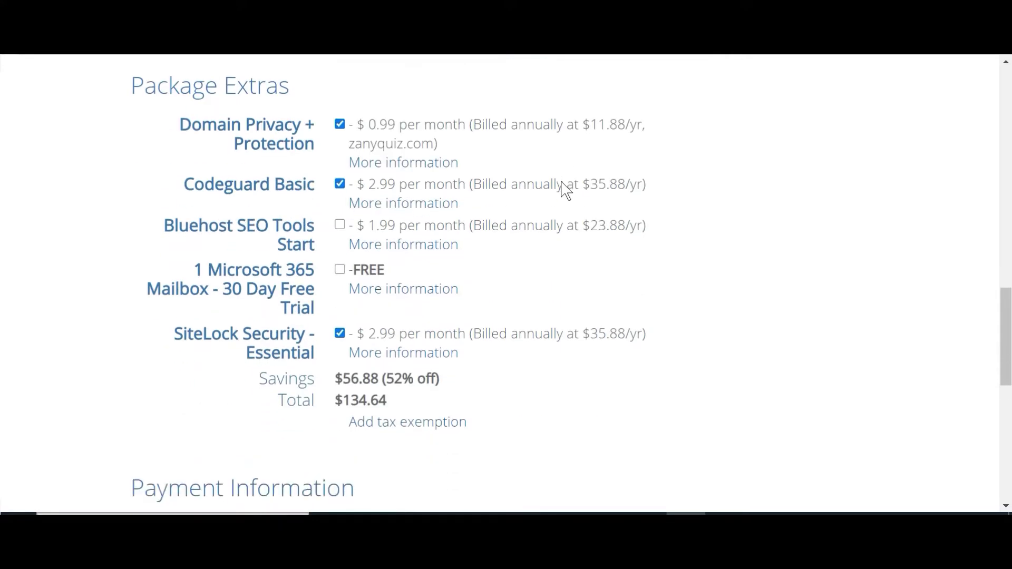
# Step: Remove the Domain Privacy, Codeguard Basic and SiteLock extras, then begin entering card details
pyautogui.click(338, 125)
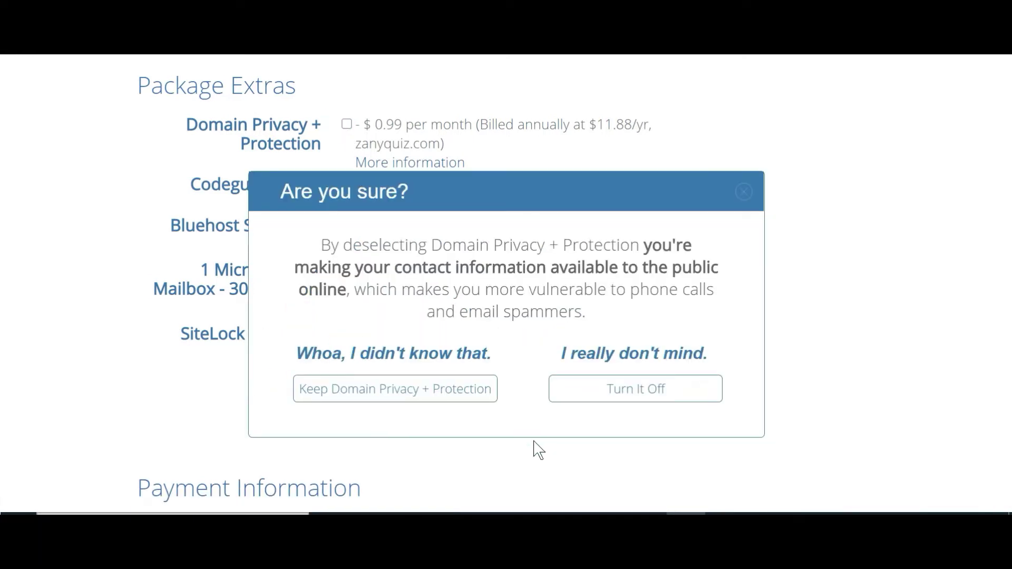
pyautogui.click(653, 403)
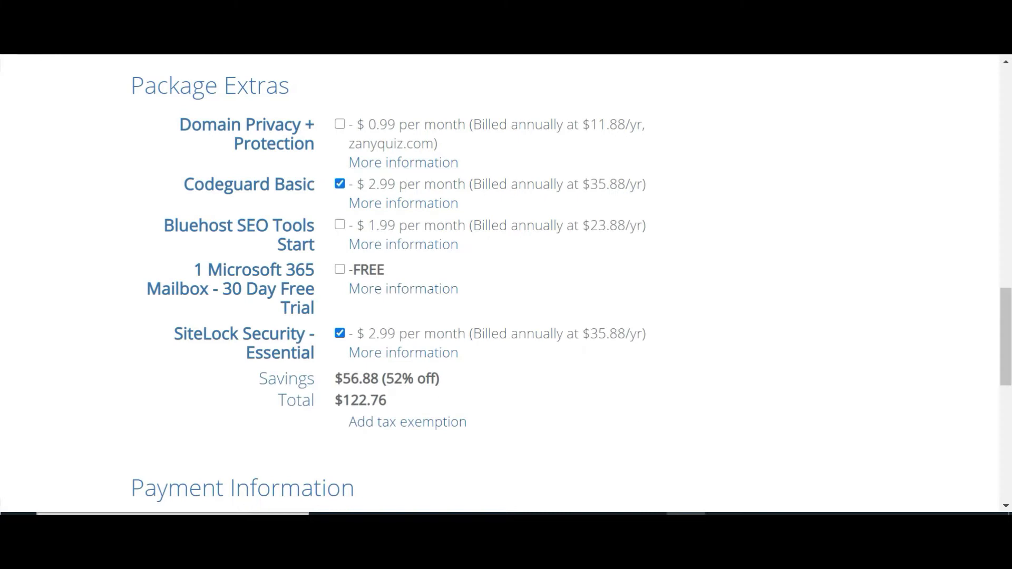
pyautogui.click(339, 184)
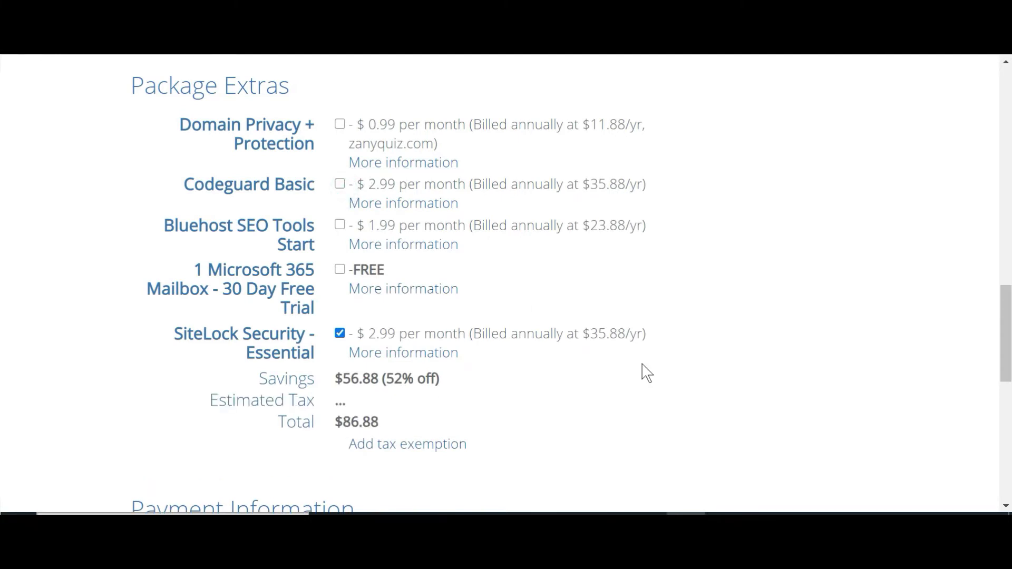
pyautogui.scroll(-2, 648, 369)
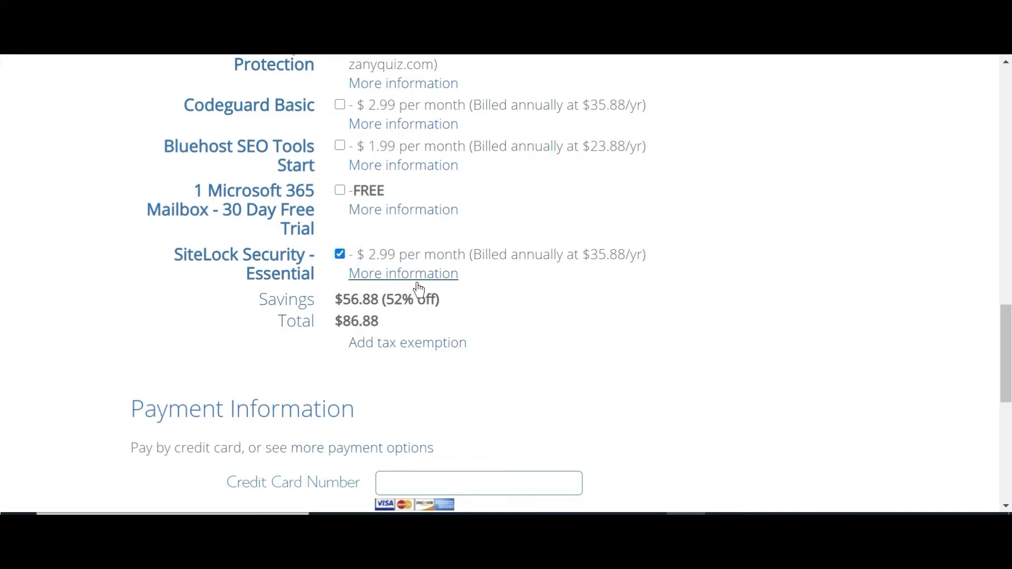
pyautogui.click(340, 255)
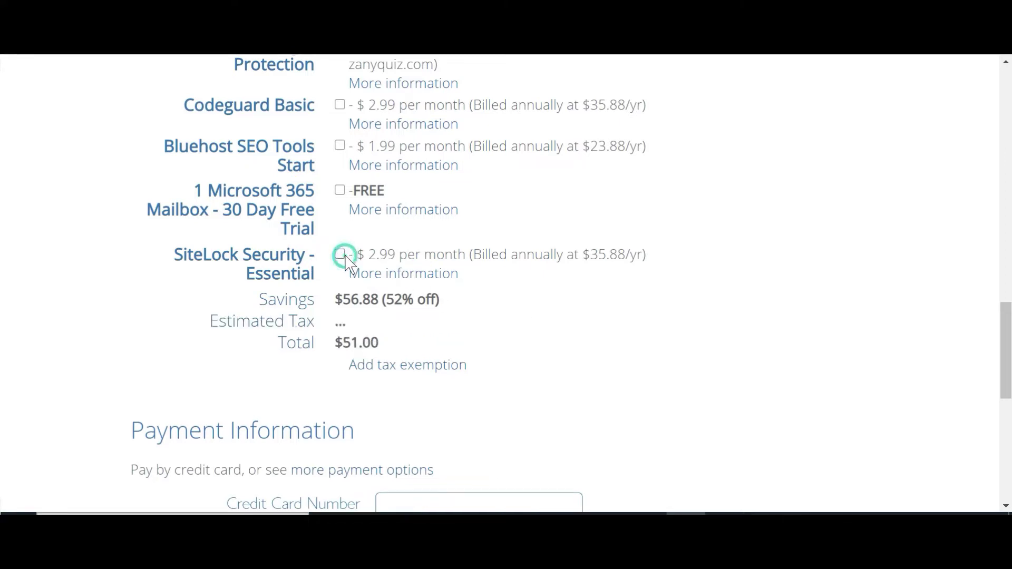
pyautogui.scroll(-5, 562, 313)
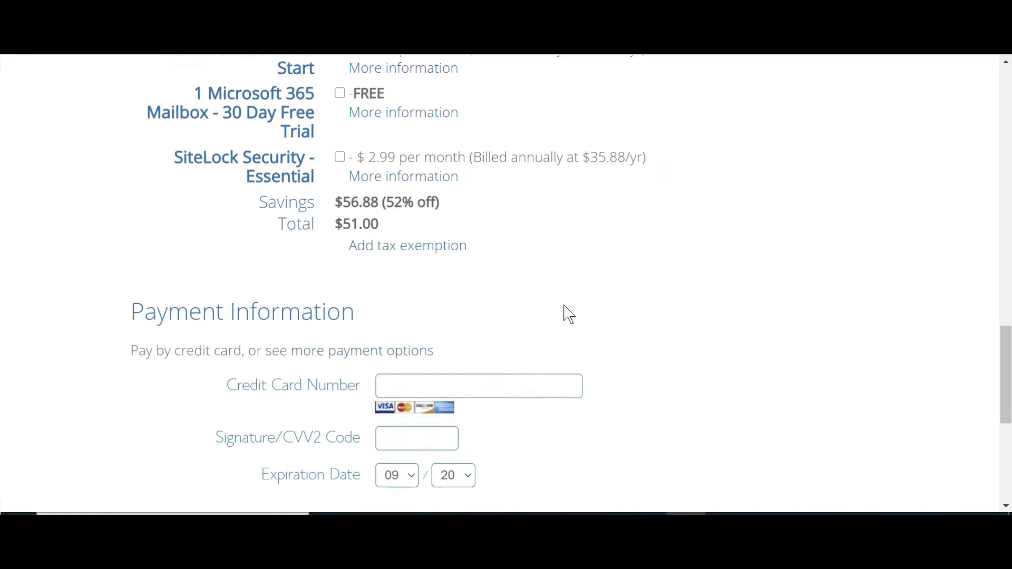
pyautogui.scroll(-2, 570, 314)
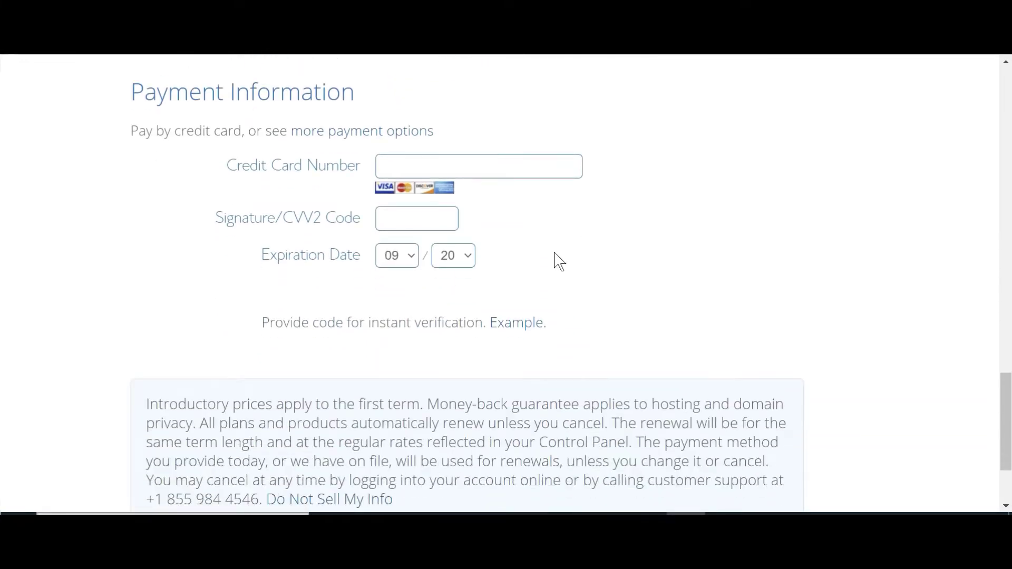
pyautogui.click(520, 170)
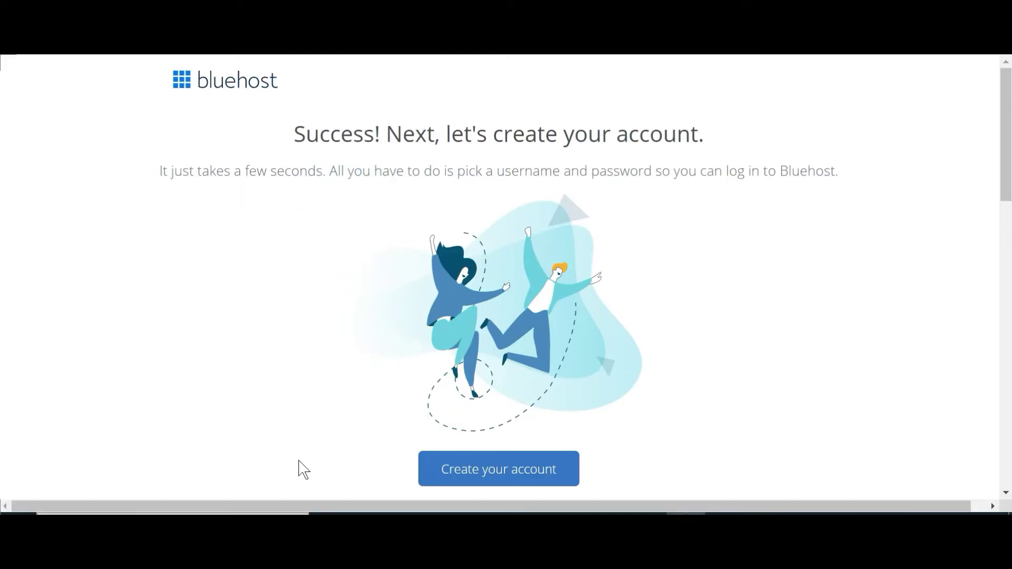
# Step: Enter a new account password and start typing its confirmation
pyautogui.scroll(-4, 553, 303)
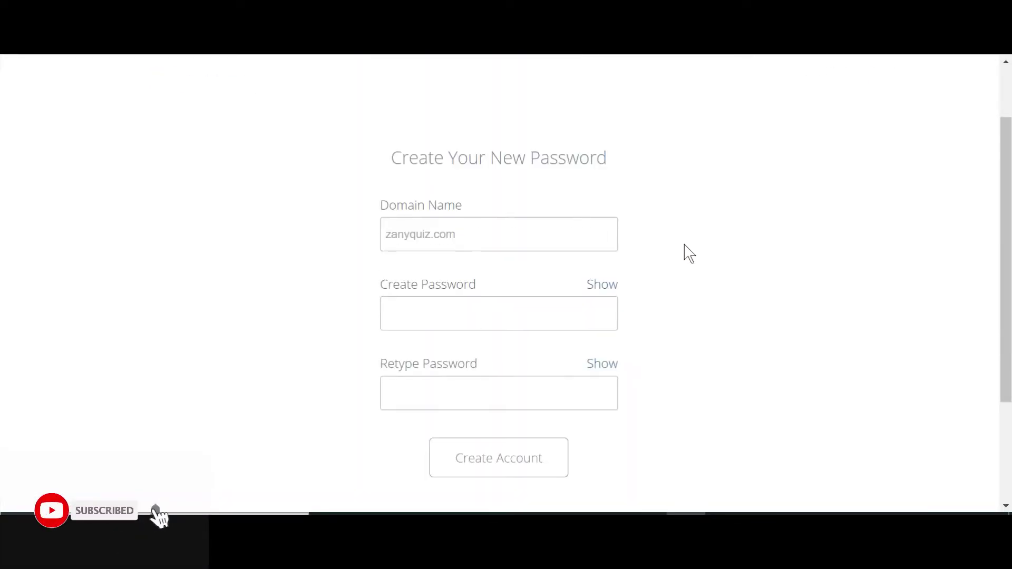
pyautogui.scroll(-3, 689, 254)
pyautogui.click(497, 158)
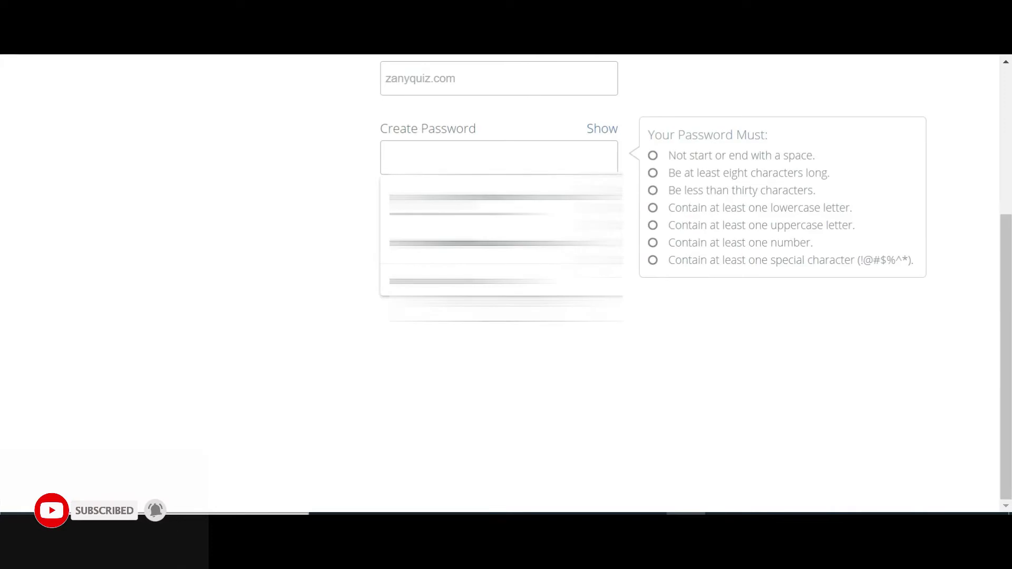
pyautogui.write('••••••••••••••')
pyautogui.press('Tab')
pyautogui.write('•')
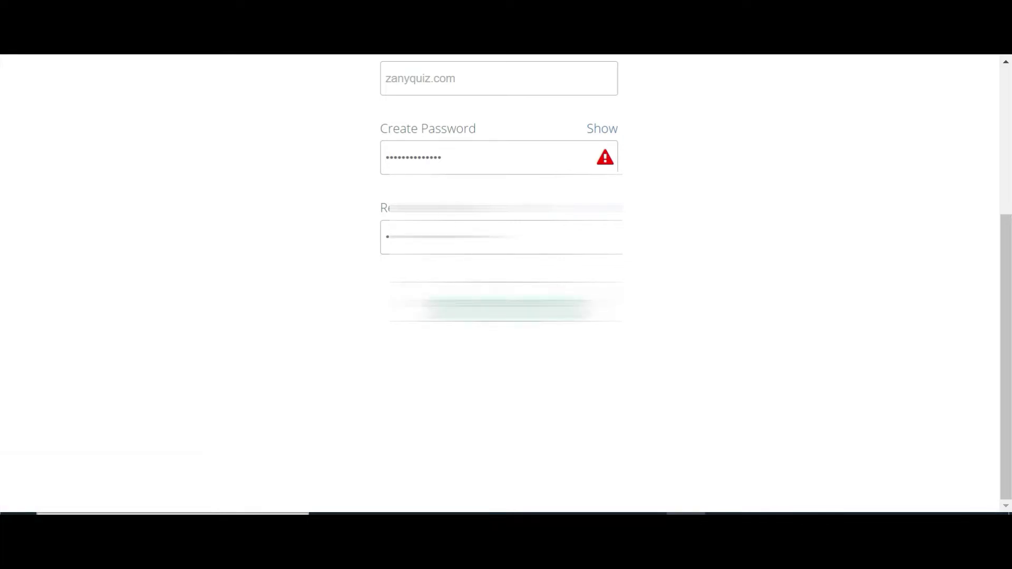
# Step: Retype the account password and its confirmation, accept the terms, and create the account
pyautogui.scroll(2, 624, 312)
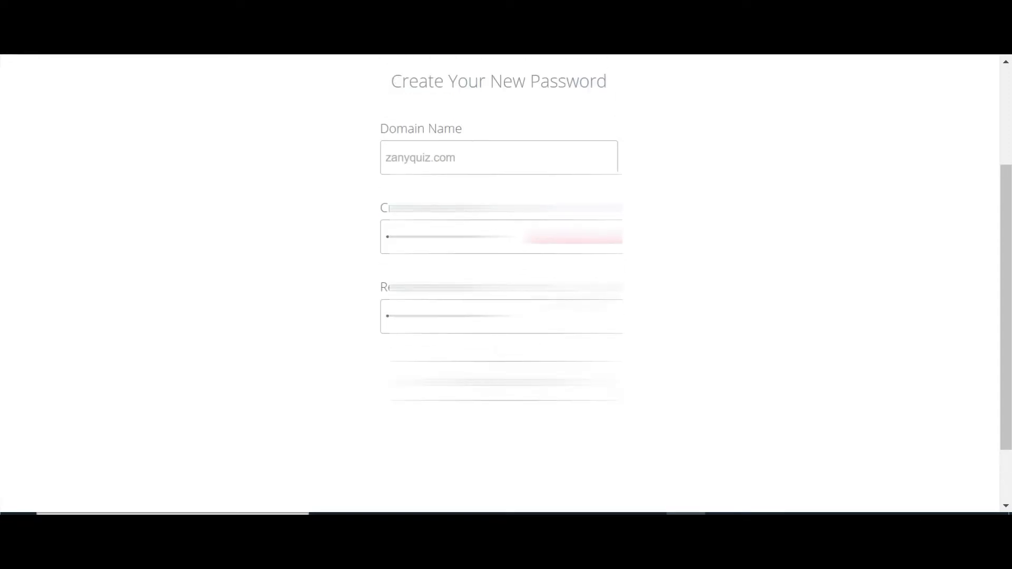
pyautogui.hotkey('shift', 'Tab')
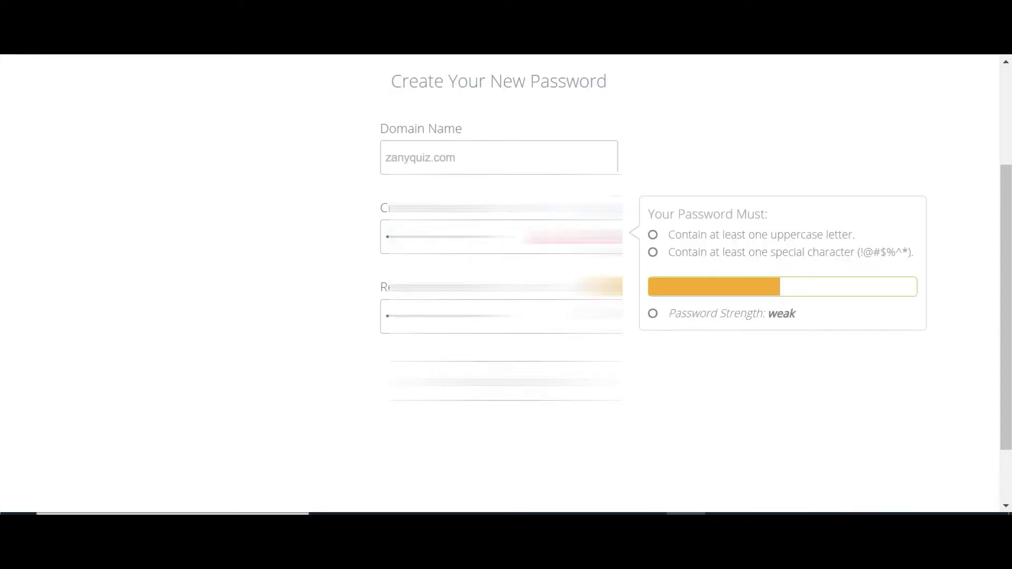
pyautogui.press('BackSpace')
pyautogui.press('BackSpace')
pyautogui.press('BackSpace')
pyautogui.press('BackSpace')
pyautogui.press('BackSpace')
pyautogui.press('BackSpace')
pyautogui.press('BackSpace')
pyautogui.press('BackSpace')
pyautogui.press('BackSpace')
pyautogui.press('BackSpace')
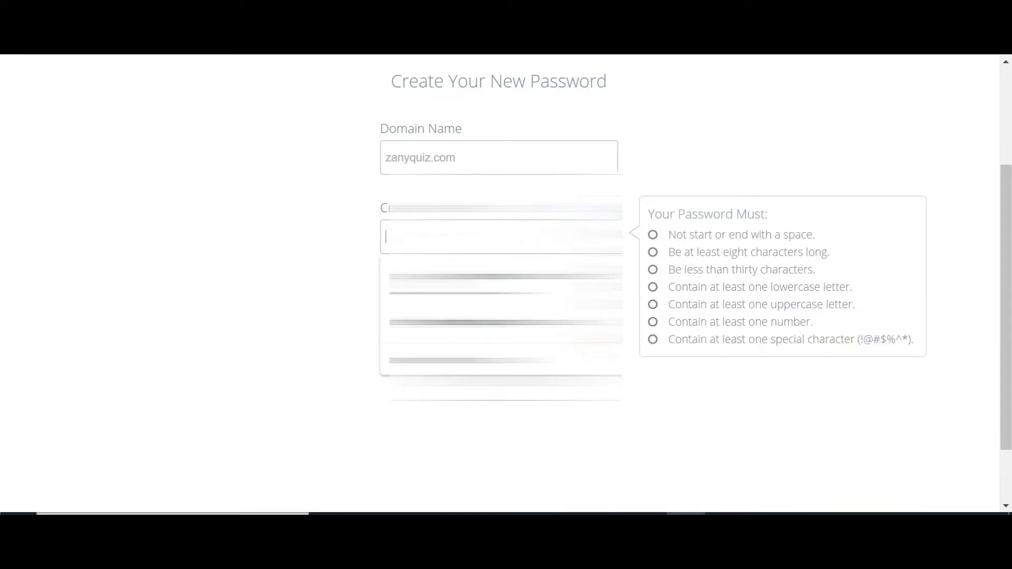
pyautogui.write('Pa55word')
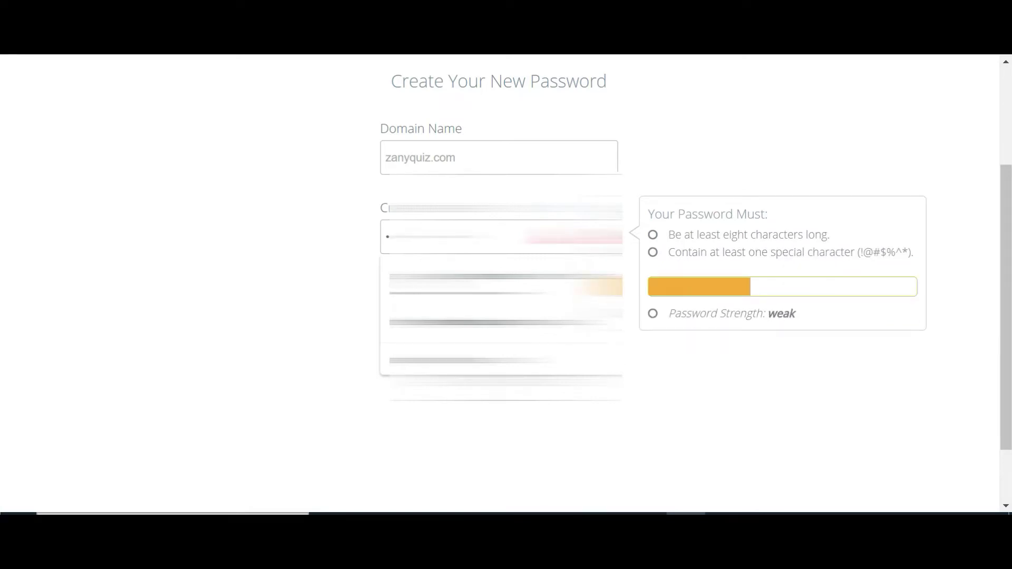
pyautogui.write('!')
pyautogui.press('Tab')
pyautogui.write('P')
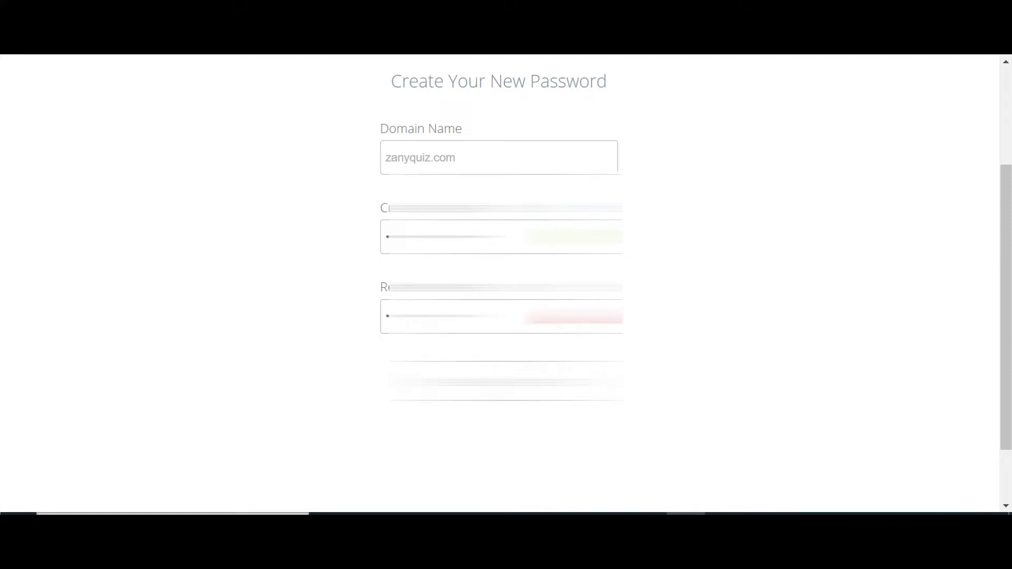
pyautogui.write('!')
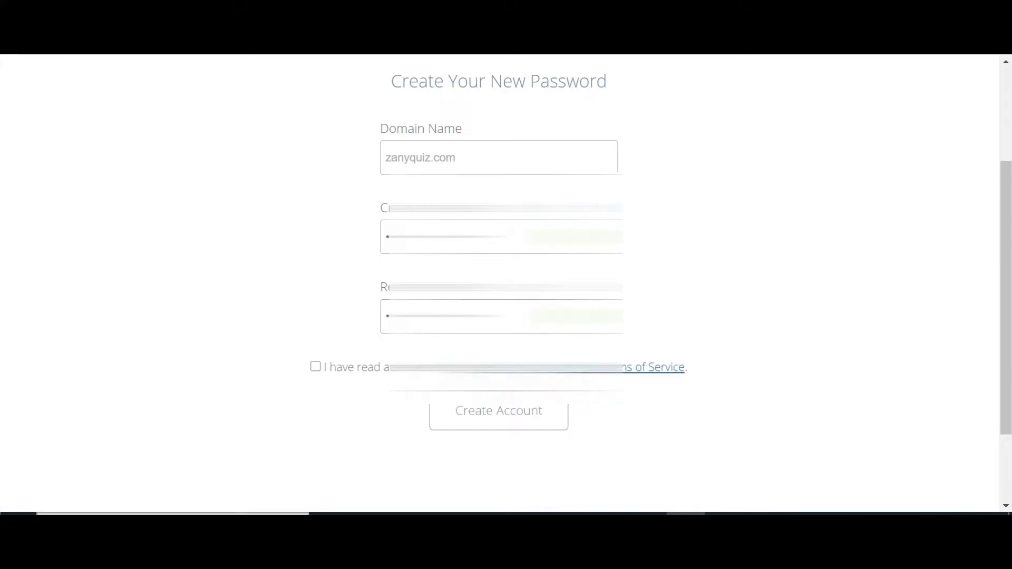
pyautogui.click(315, 366)
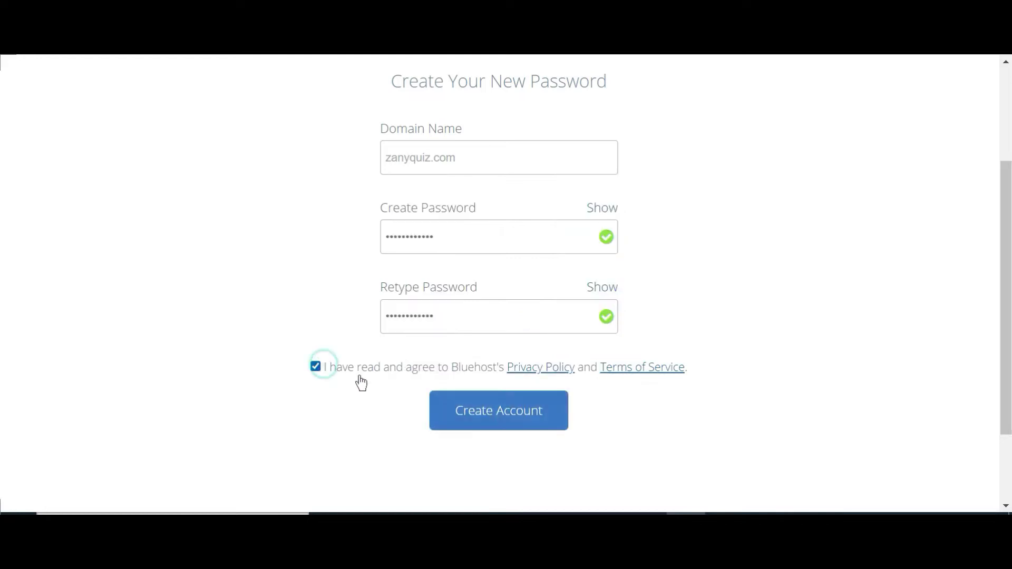
pyautogui.click(512, 411)
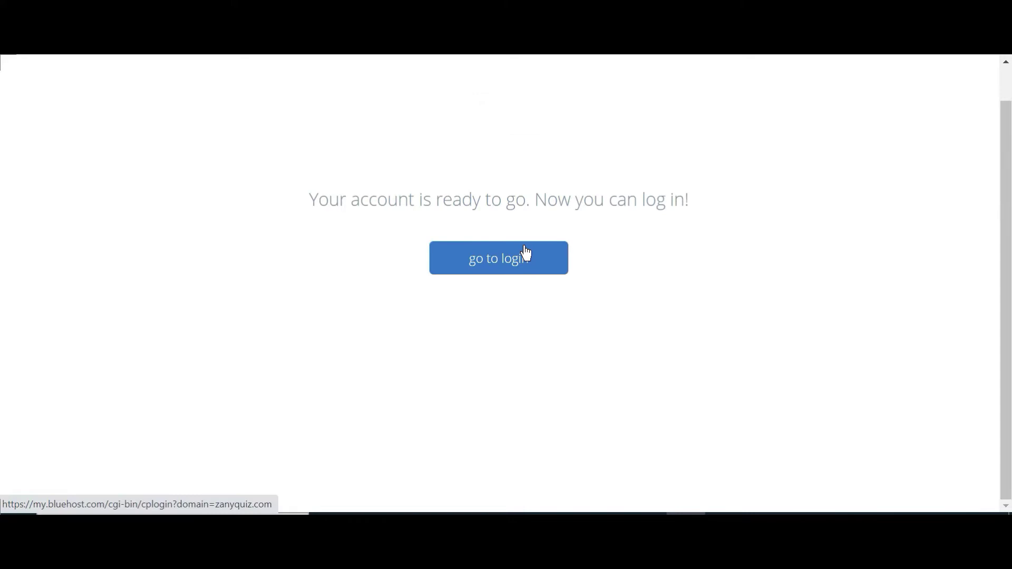
# Step: Log in to the zanyquiz.com account with its password and save the password in Chrome
pyautogui.click(526, 256)
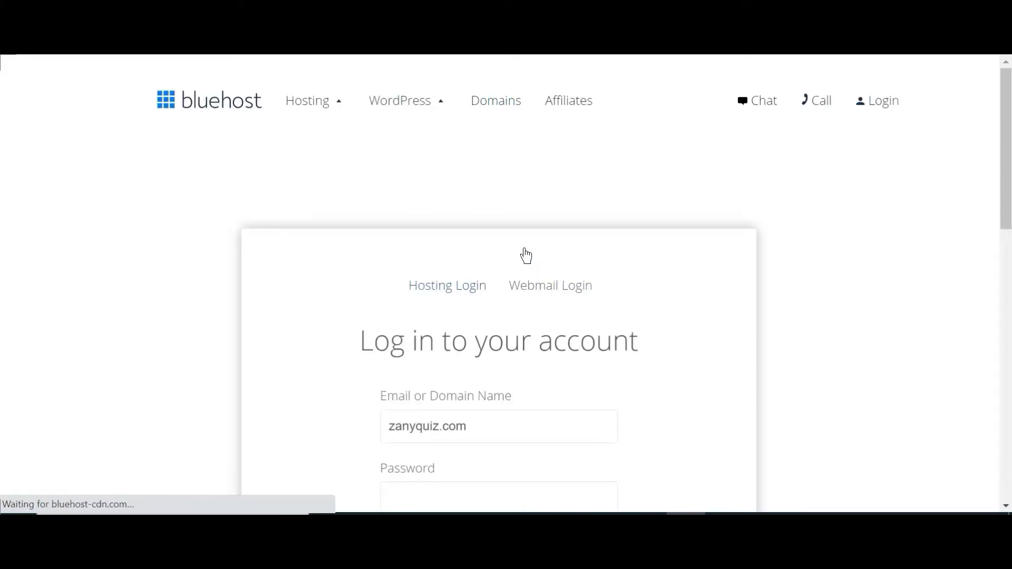
pyautogui.scroll(-5, 524, 256)
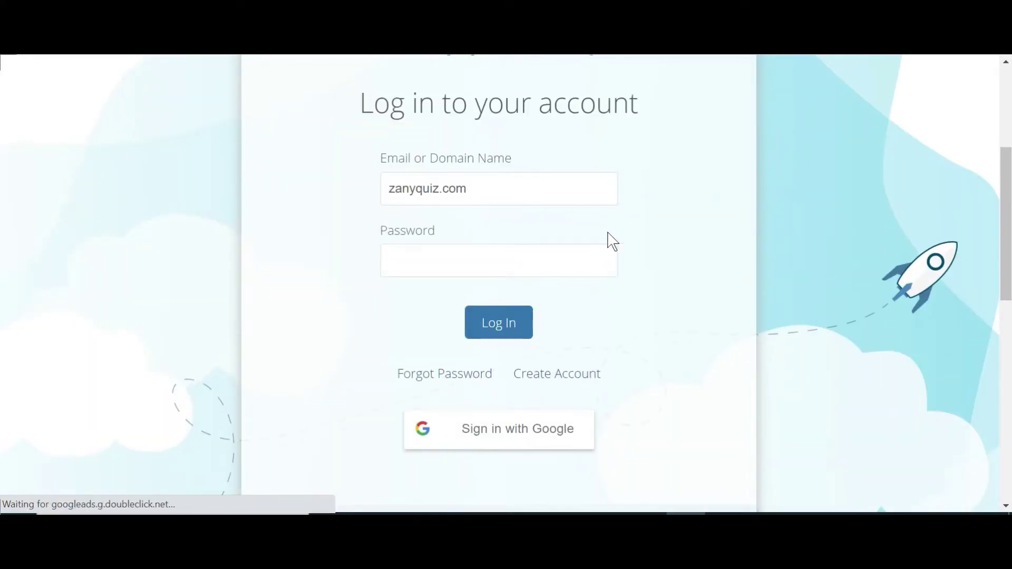
pyautogui.scroll(3, 612, 239)
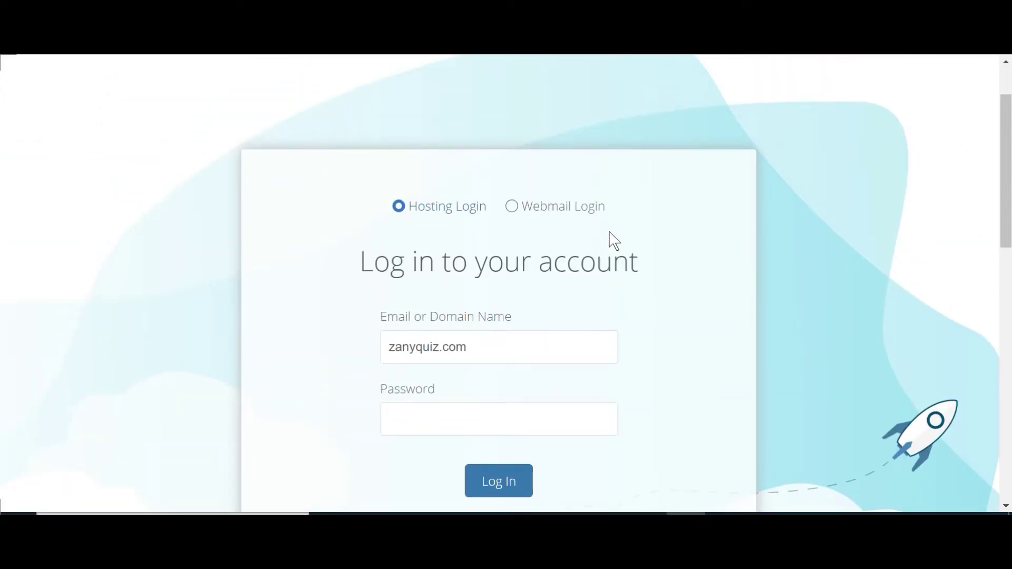
pyautogui.scroll(-3, 614, 241)
pyautogui.scroll(-2, 612, 240)
pyautogui.scroll(2, 610, 237)
pyautogui.click(559, 259)
pyautogui.write('***')
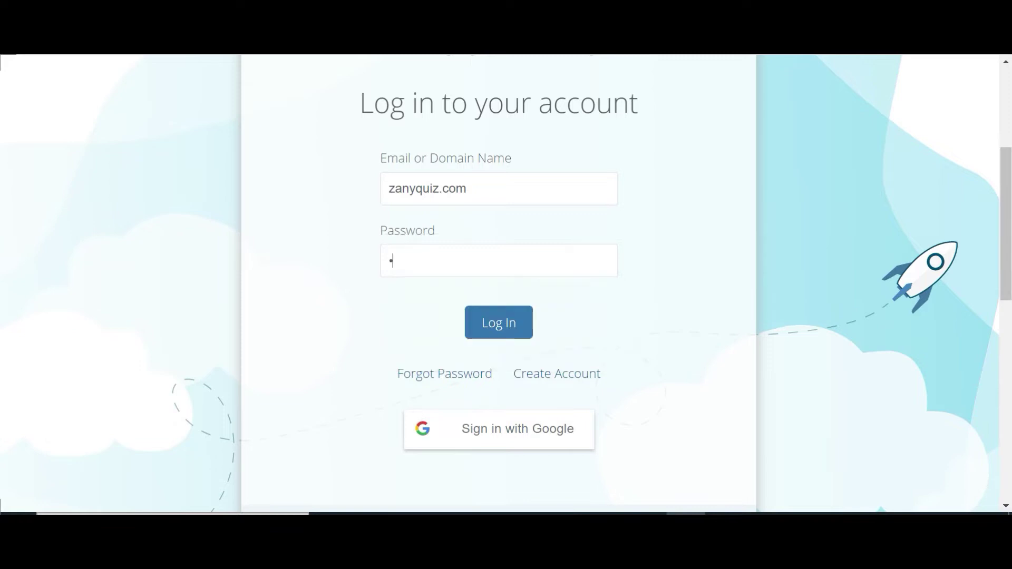
pyautogui.write('********')
pyautogui.click(497, 331)
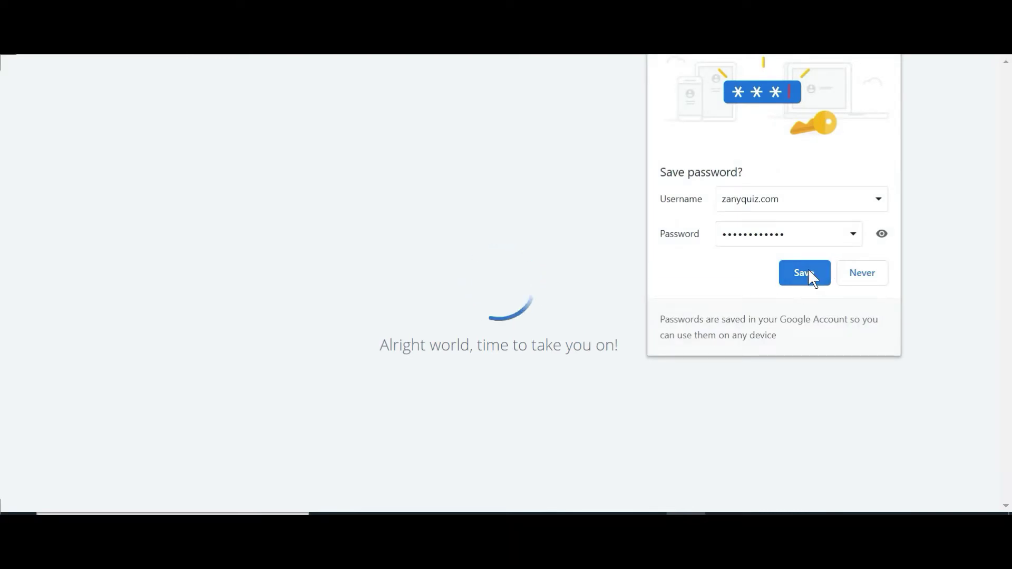
pyautogui.click(809, 272)
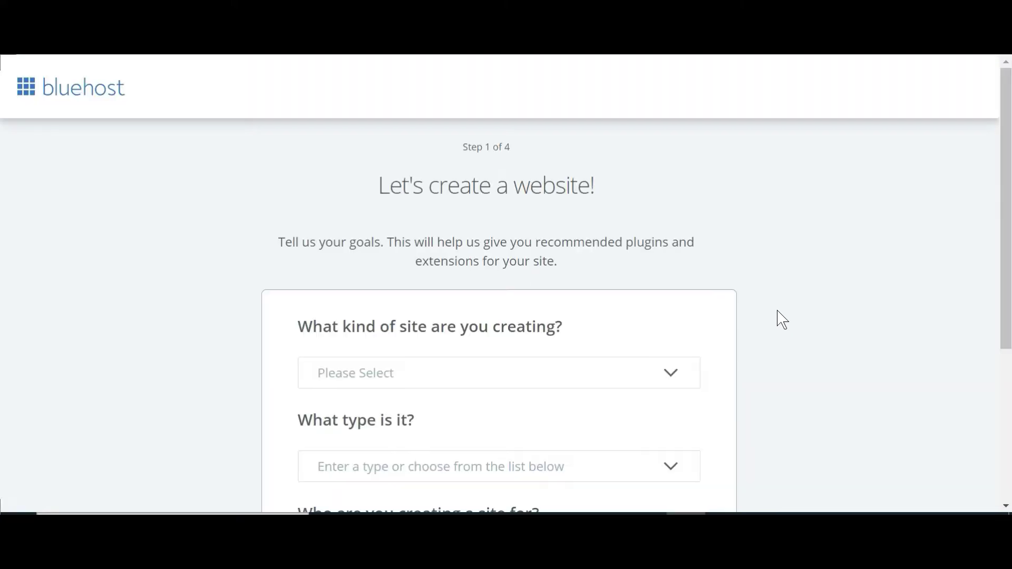
# Step: Set the site kind to Blog, type to Personal, and audience to Myself, then continue
pyautogui.scroll(-3, 780, 319)
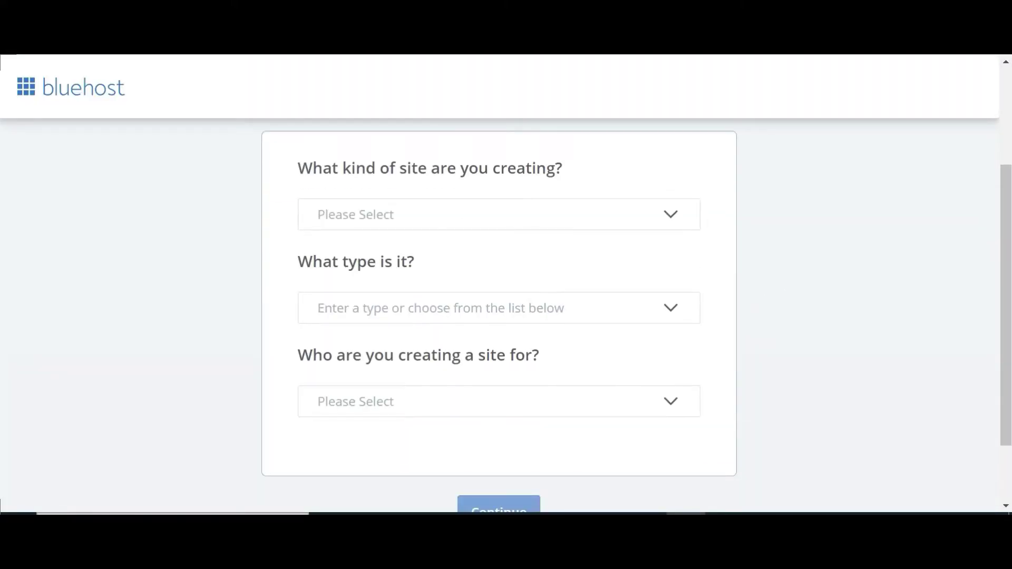
pyautogui.click(662, 211)
pyautogui.click(626, 256)
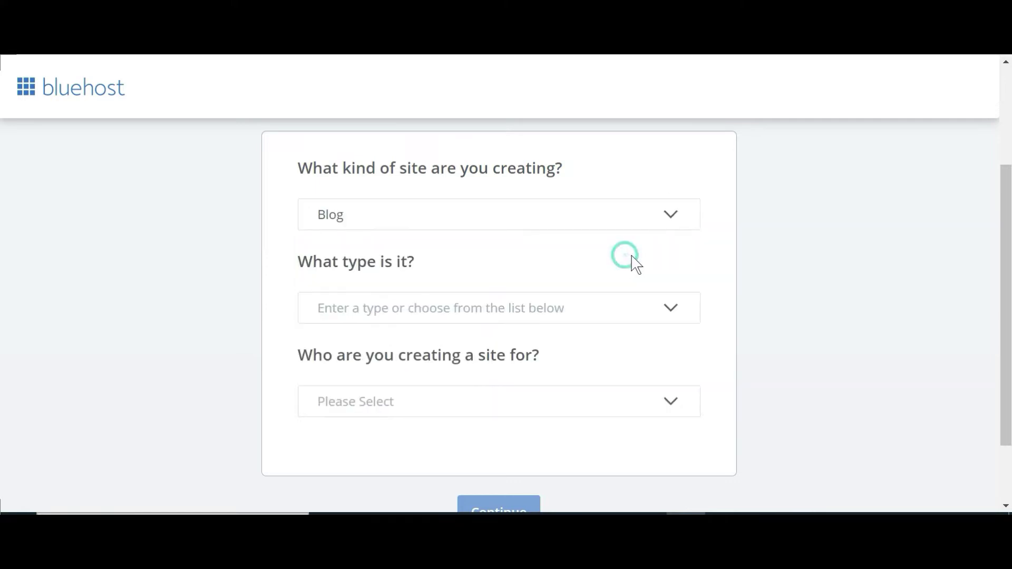
pyautogui.scroll(-2, 626, 256)
pyautogui.click(679, 236)
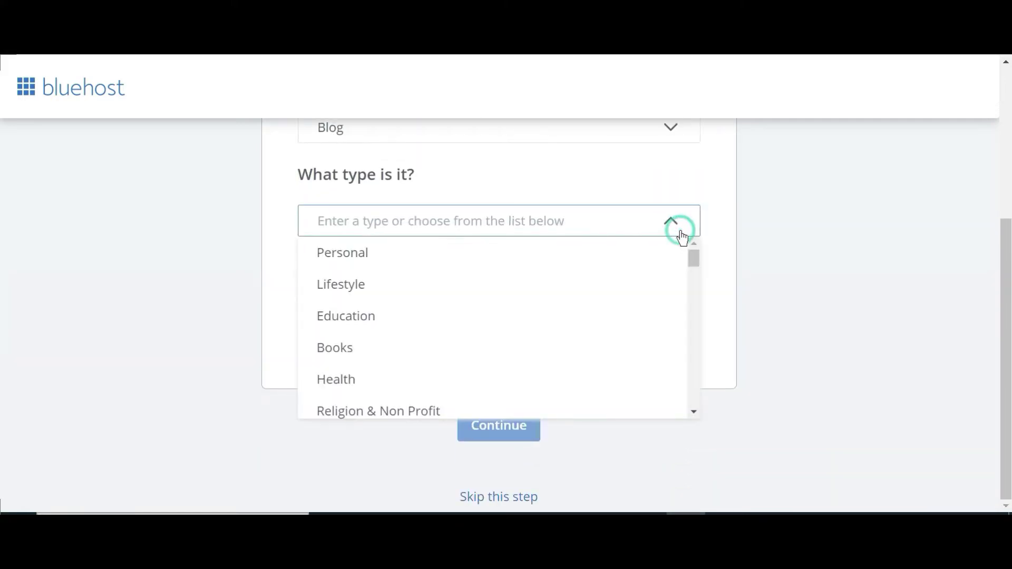
pyautogui.scroll(2, 633, 285)
pyautogui.click(590, 334)
pyautogui.scroll(-2, 630, 325)
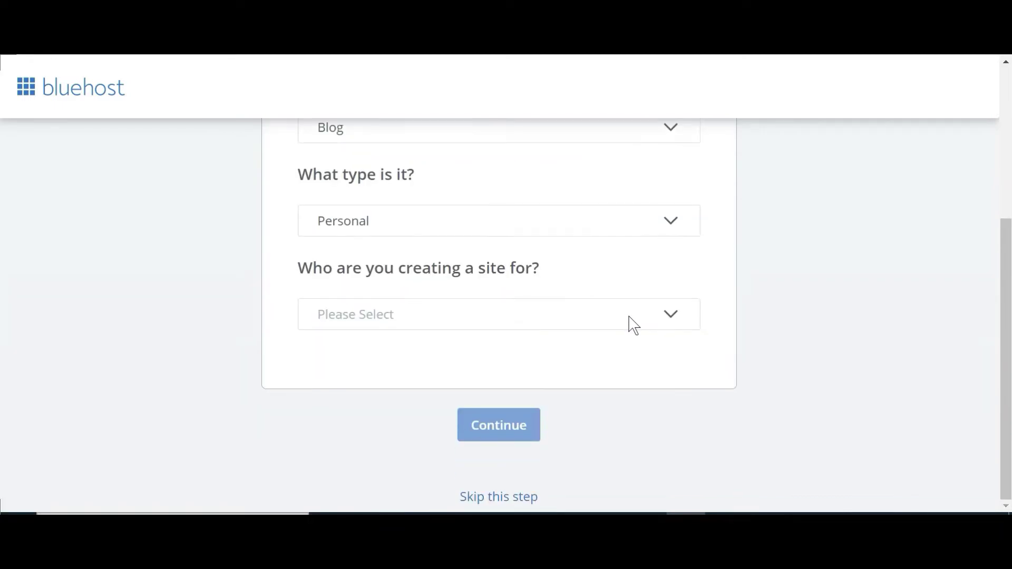
pyautogui.click(648, 319)
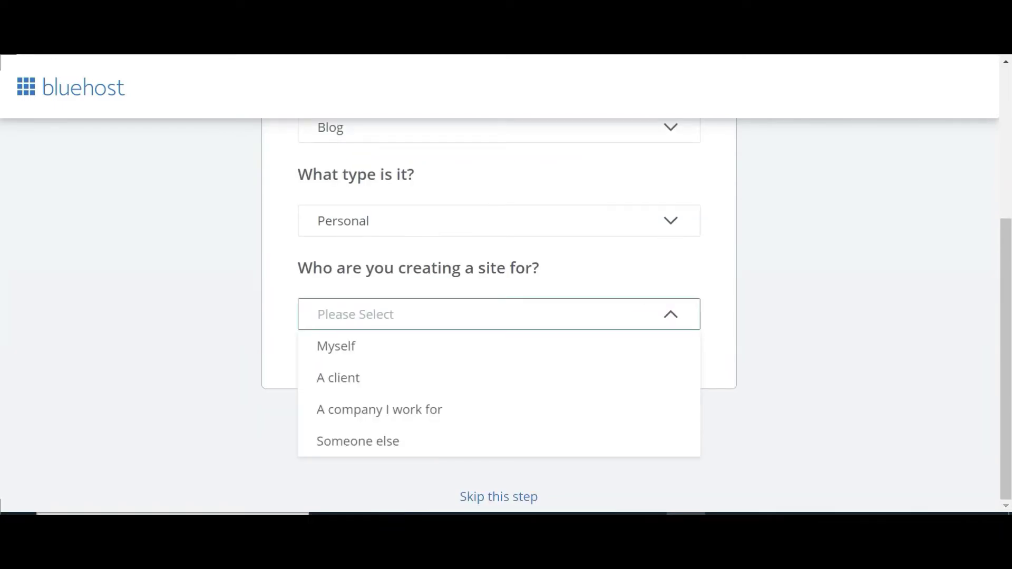
pyautogui.click(639, 337)
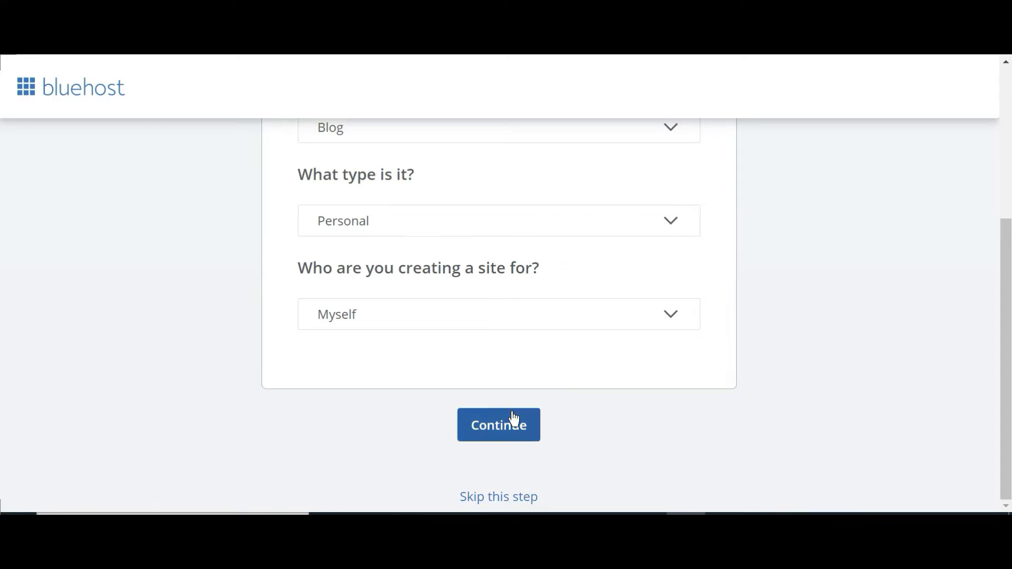
pyautogui.click(518, 428)
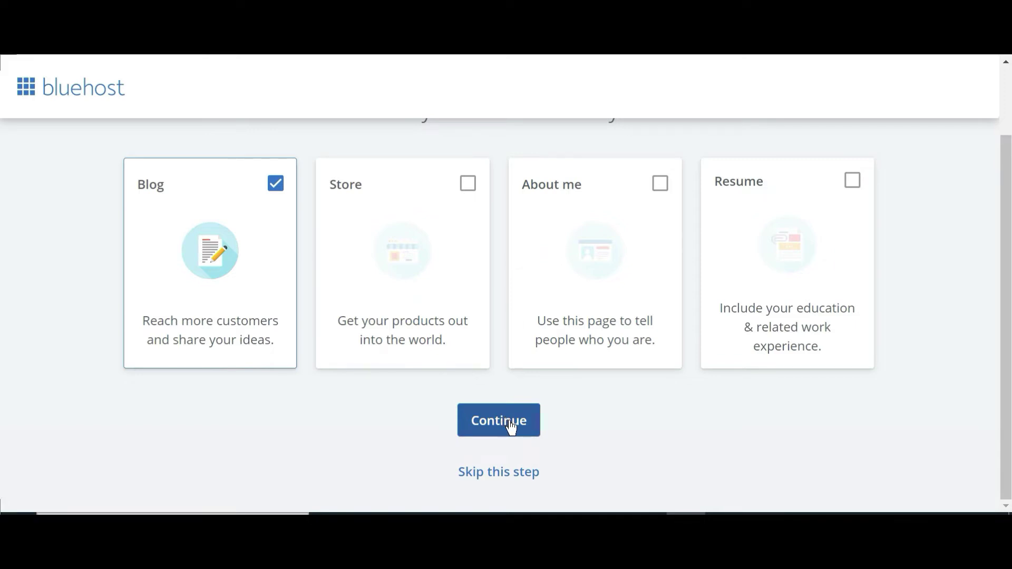
# Step: Skip the site details form without entering a site name
pyautogui.click(526, 471)
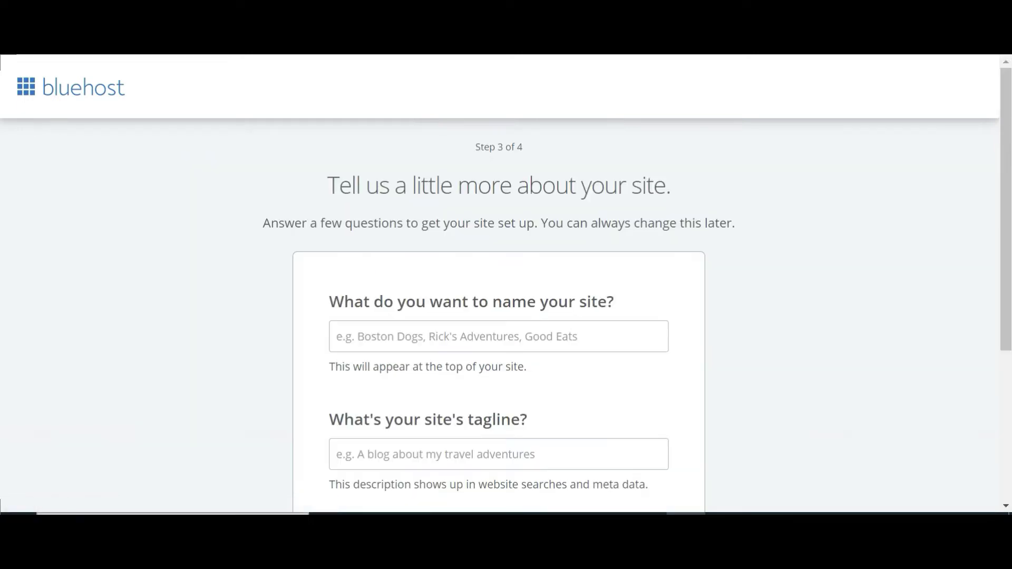
pyautogui.scroll(-3, 689, 401)
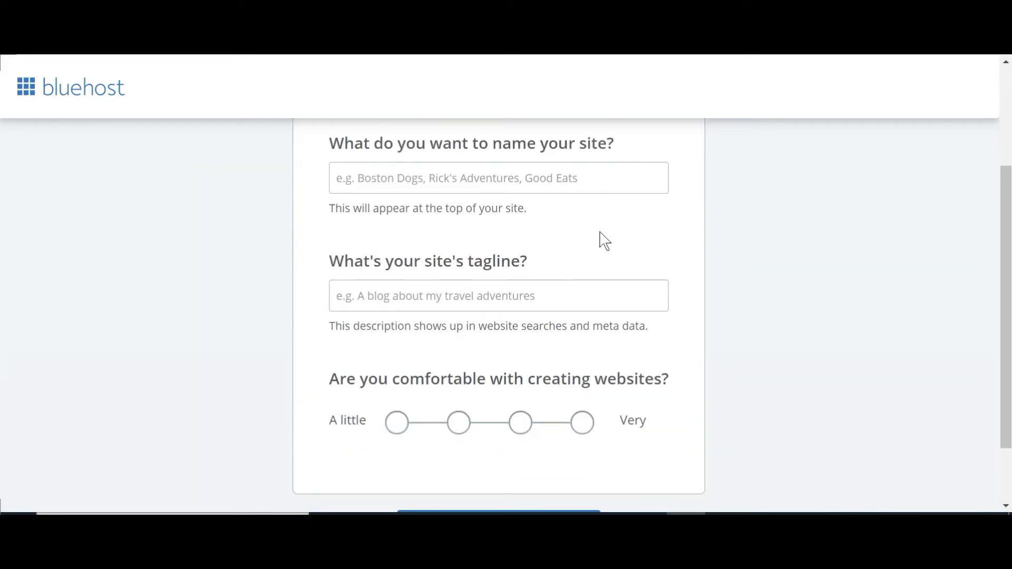
pyautogui.click(552, 177)
pyautogui.scroll(-2, 558, 190)
pyautogui.click(481, 498)
# Step: Skip the theme selection to let the WordPress installation finish
pyautogui.scroll(-4, 670, 430)
pyautogui.scroll(4, 676, 416)
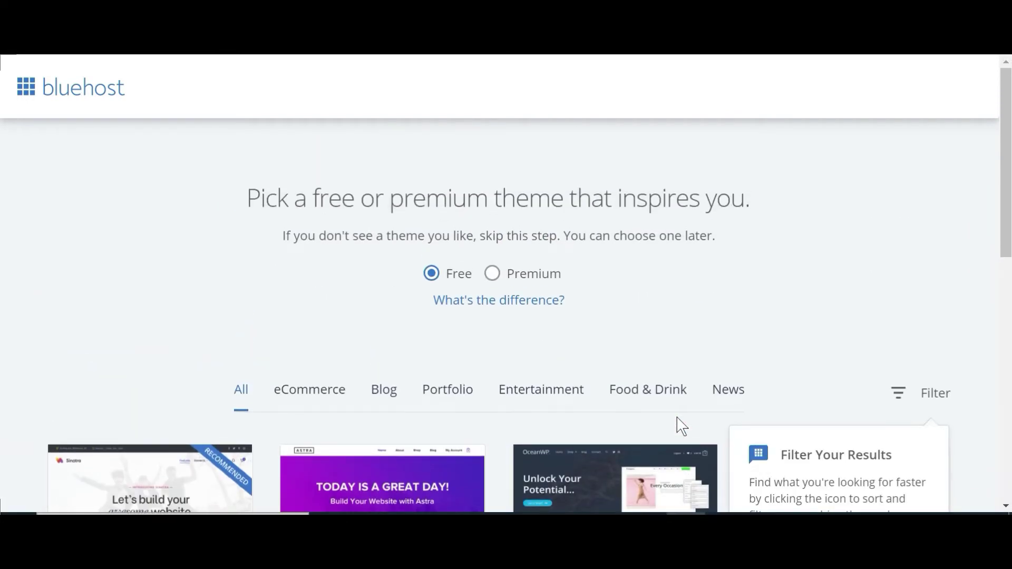
pyautogui.scroll(-5, 677, 416)
pyautogui.scroll(-5, 677, 416)
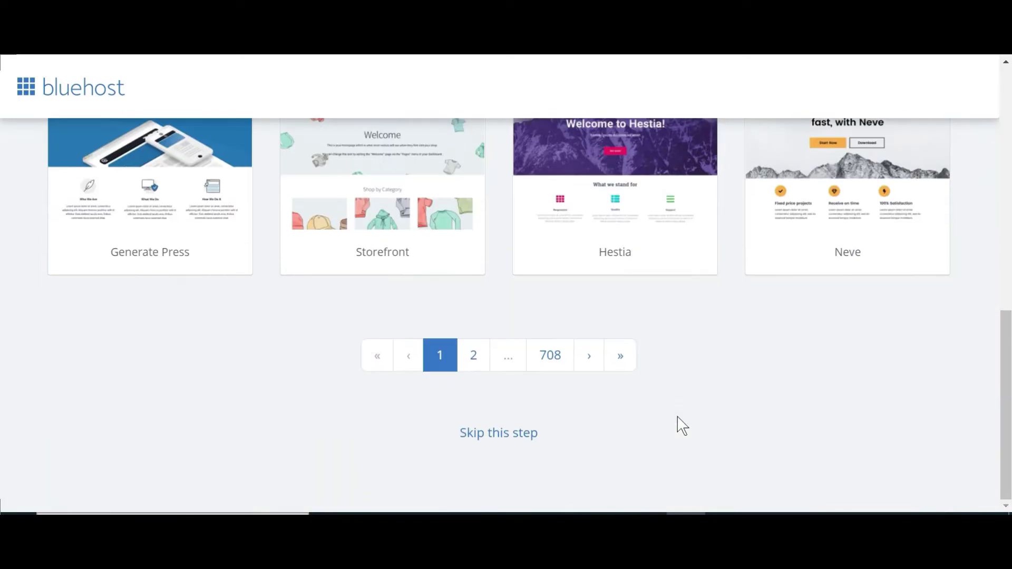
pyautogui.click(515, 432)
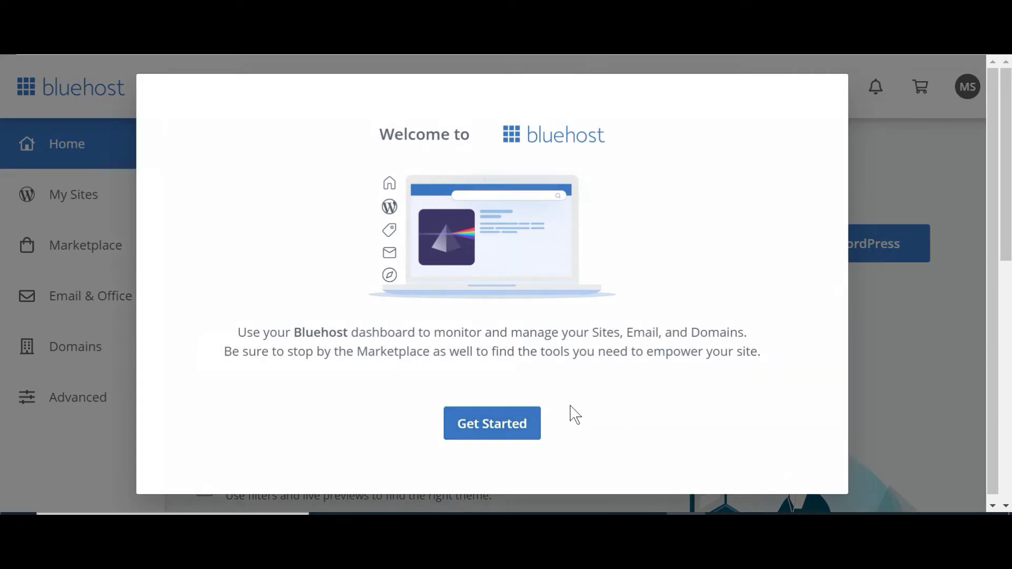
# Step: Dismiss the welcome dialog and open Manage Site for zanyquiz.com under My Sites
pyautogui.click(533, 431)
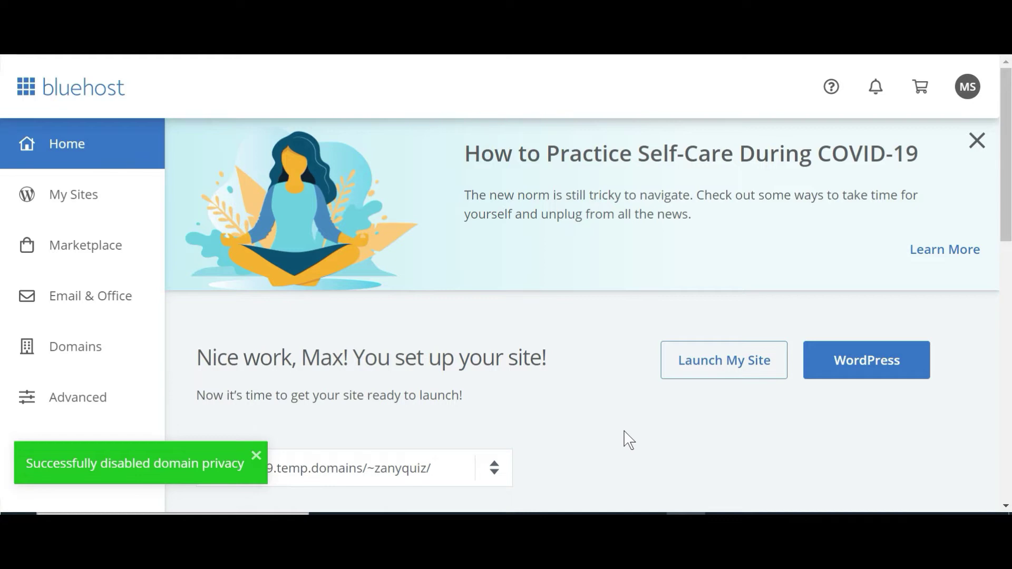
pyautogui.click(66, 201)
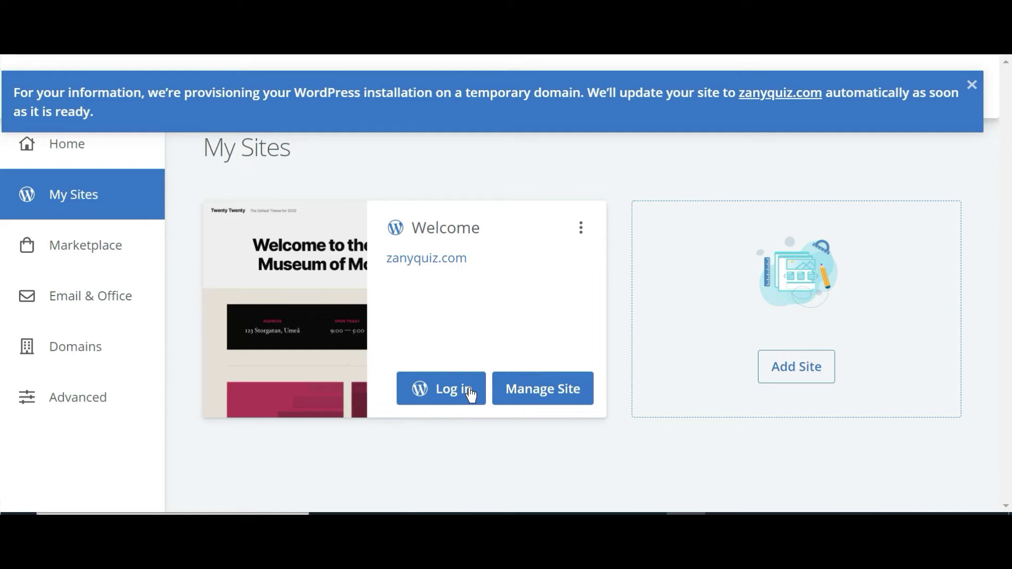
pyautogui.click(535, 397)
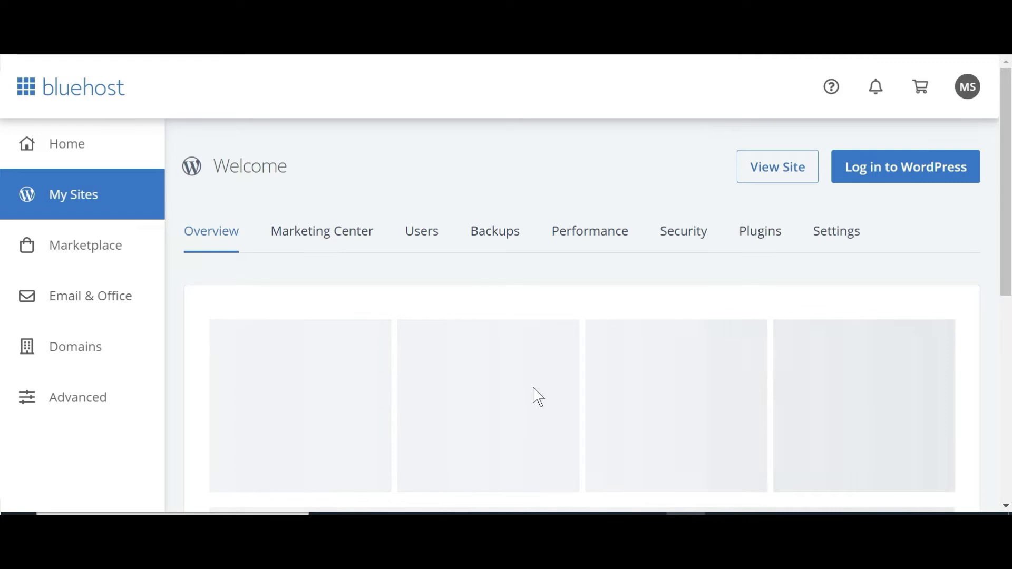
# Step: Scroll through the site Overview showing 4 themes, 7 plugins and 1 user
pyautogui.scroll(-1, 537, 396)
pyautogui.scroll(-6, 537, 396)
pyautogui.scroll(3, 537, 397)
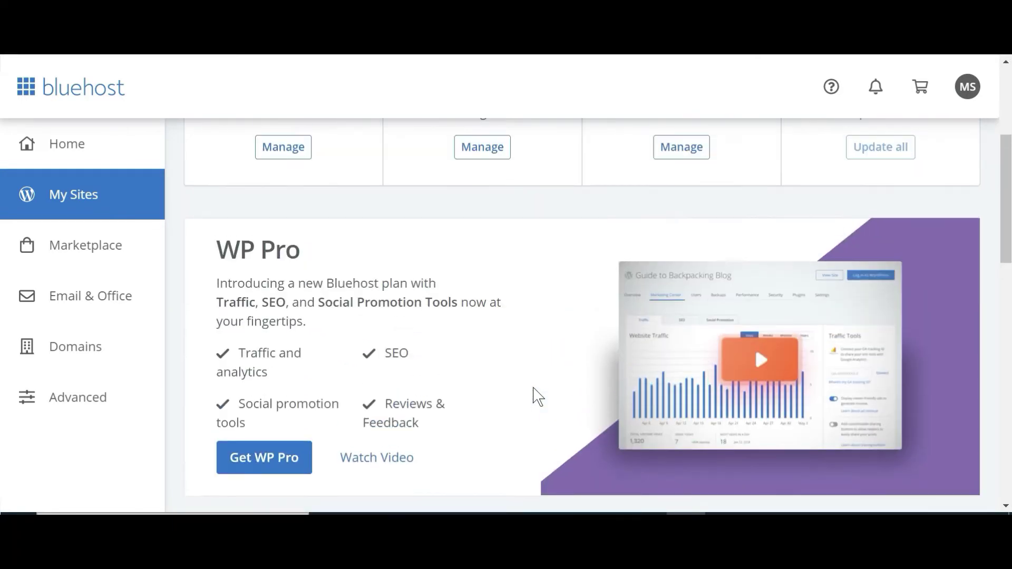
pyautogui.scroll(3, 537, 396)
pyautogui.scroll(-6, 537, 396)
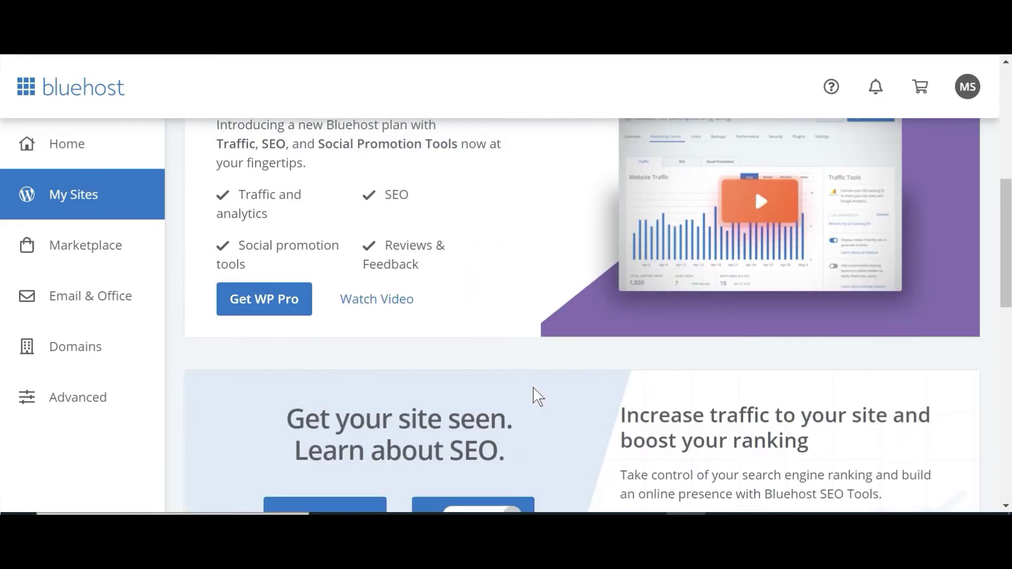
pyautogui.scroll(-9, 537, 396)
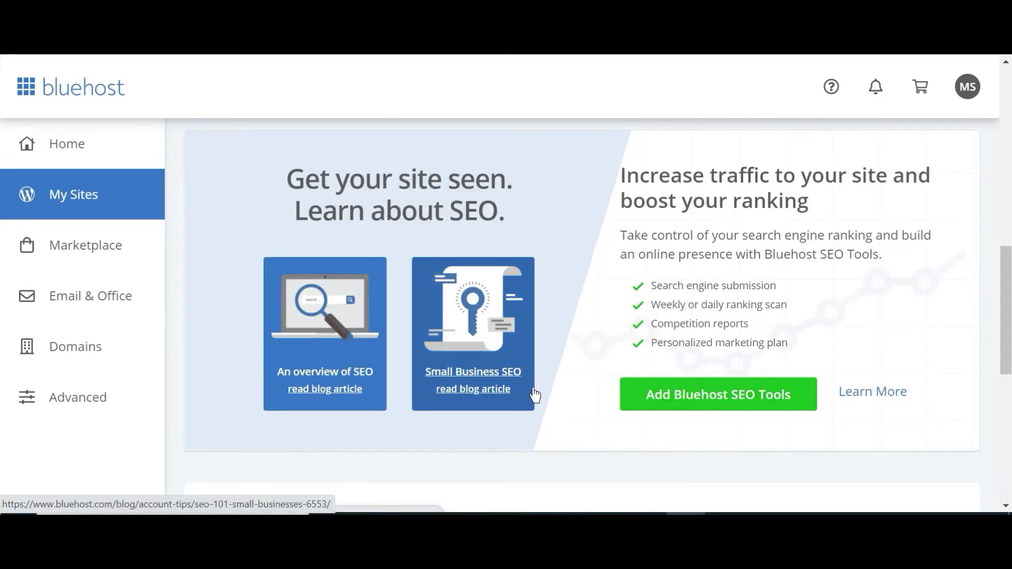
pyautogui.scroll(-3, 537, 396)
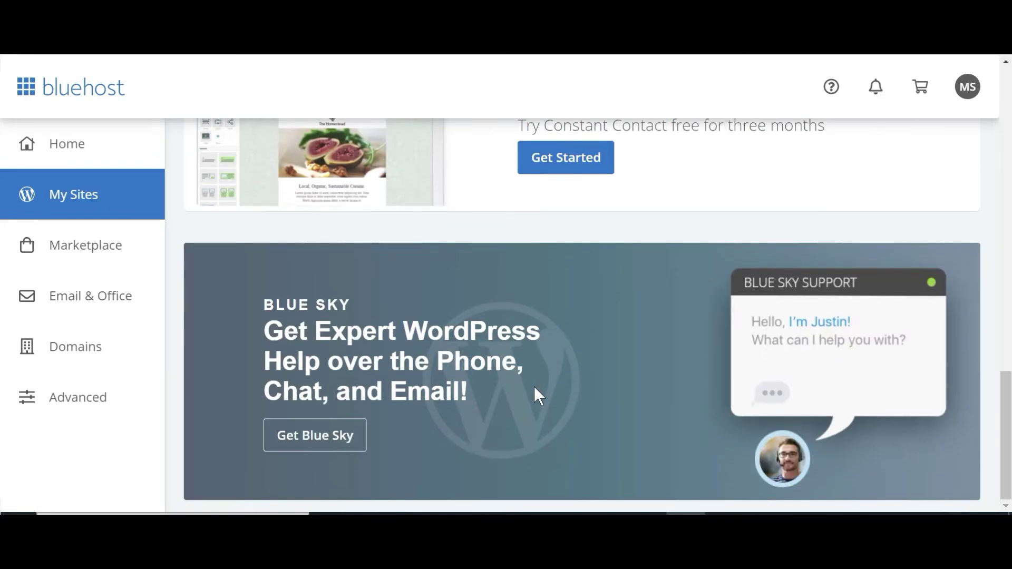
pyautogui.scroll(10, 537, 396)
pyautogui.scroll(3, 537, 397)
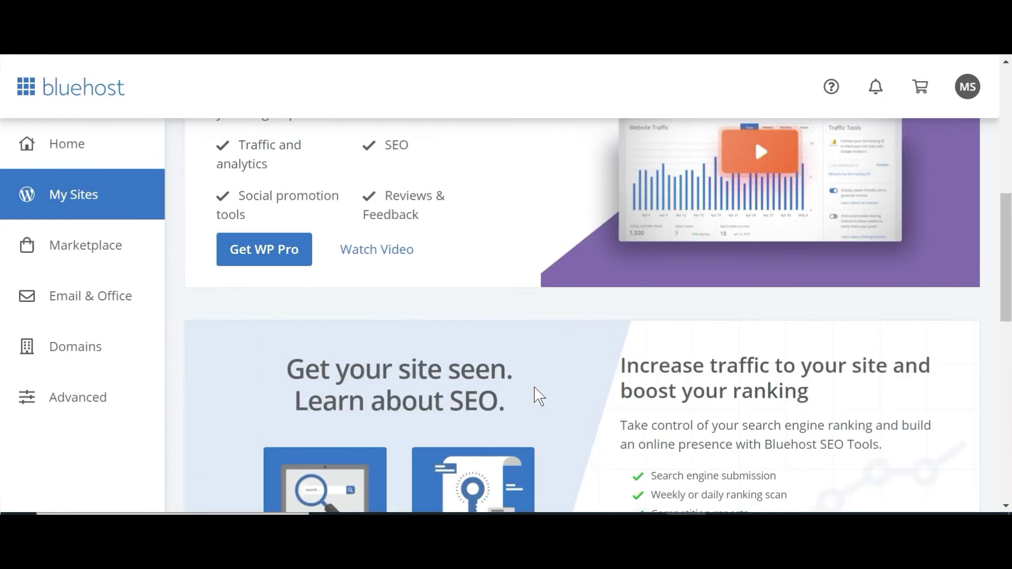
pyautogui.scroll(8, 538, 396)
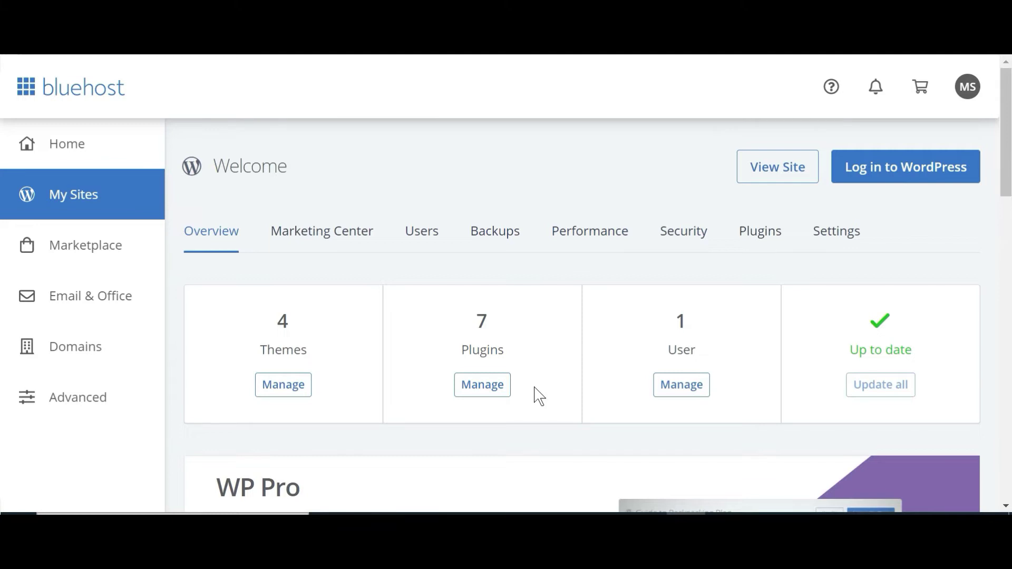
# Step: Launch the zanyquiz.com WordPress admin and select its wp-admin address in the address bar
pyautogui.click(862, 167)
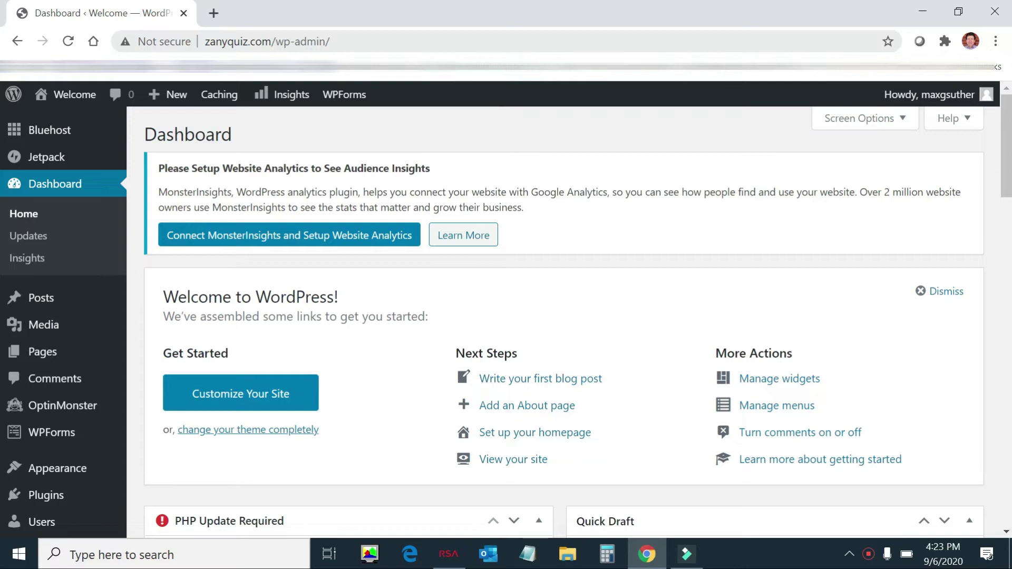
pyautogui.moveTo(335, 43); pyautogui.dragTo(203, 47)
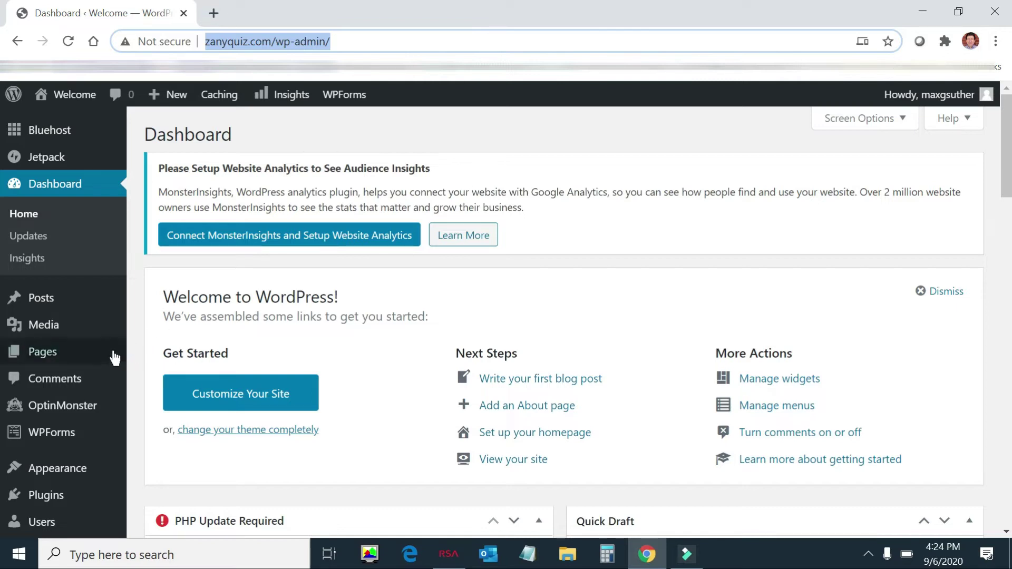
# Step: Open the Uncategorized post category for editing under Posts > Categories
pyautogui.moveTo(108, 361)
pyautogui.moveTo(79, 297)
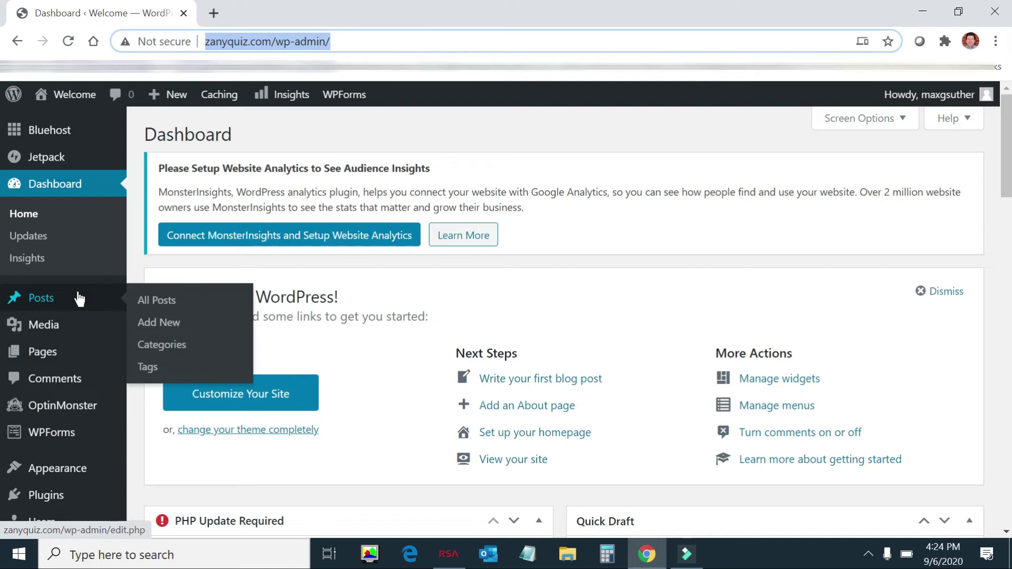
pyautogui.click(186, 354)
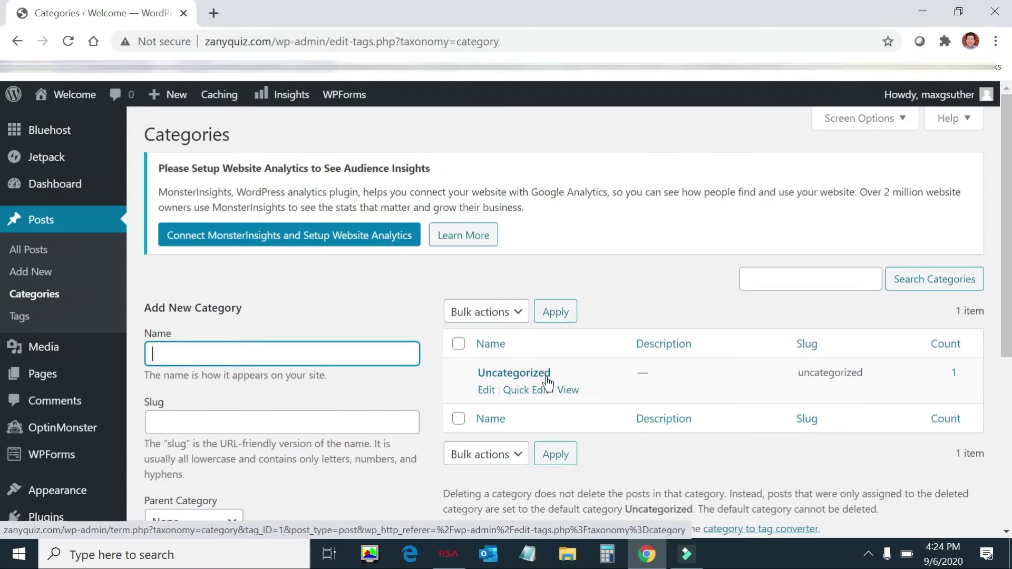
pyautogui.click(490, 390)
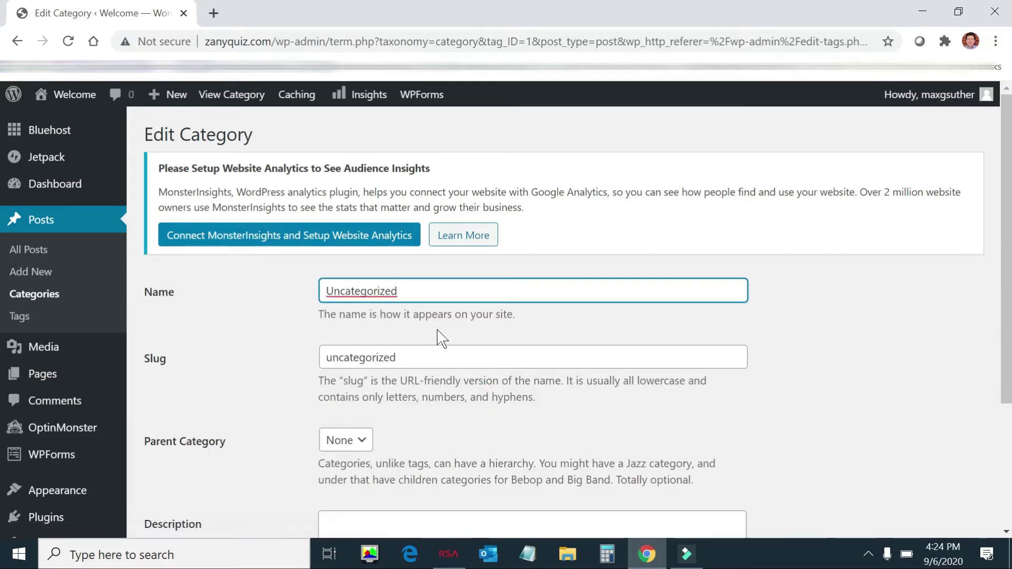
# Step: Replace the category name with 'Blog' and save the update
pyautogui.doubleClick(413, 287)
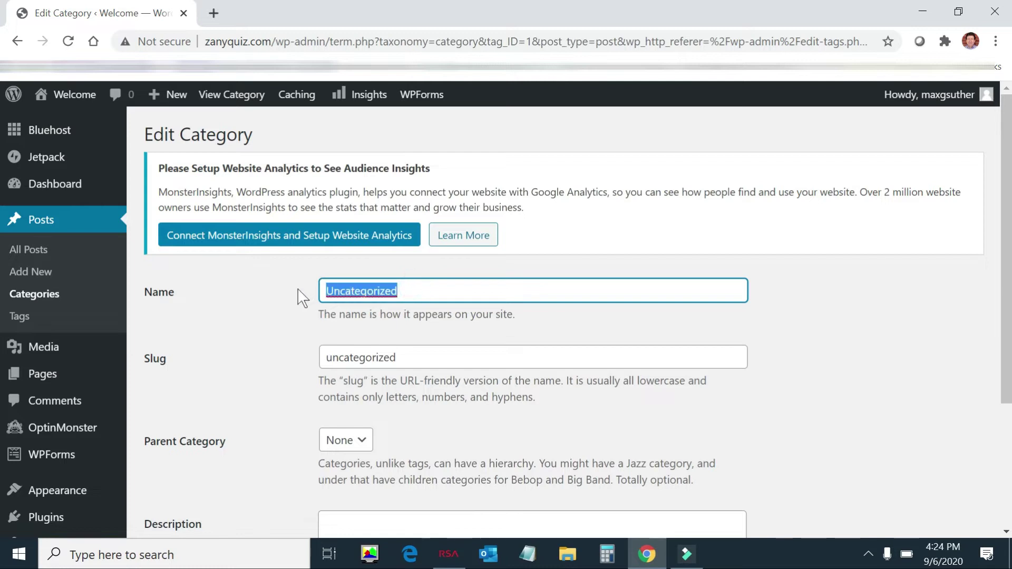
pyautogui.write('Blog')
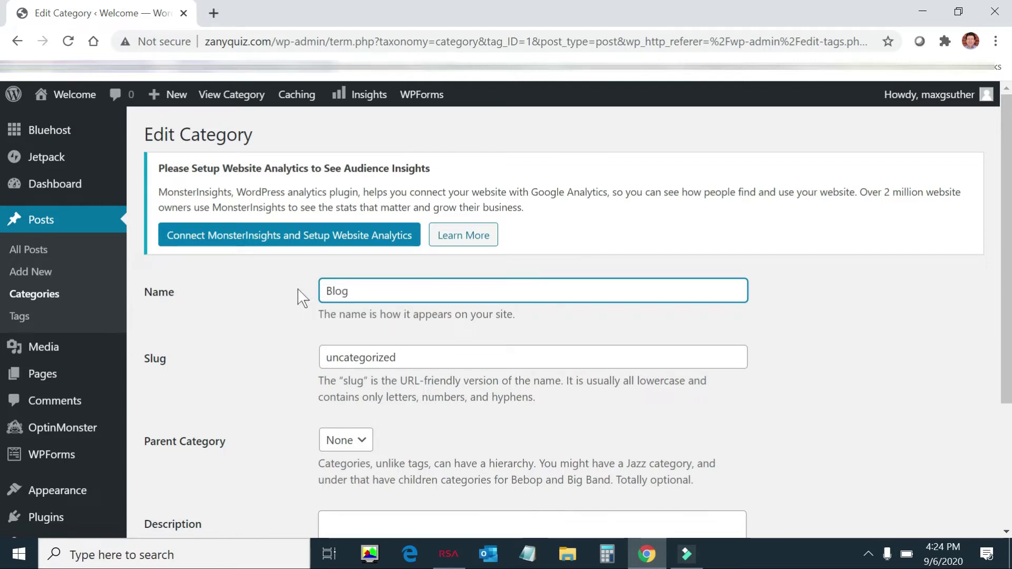
pyautogui.scroll(-3, 242, 323)
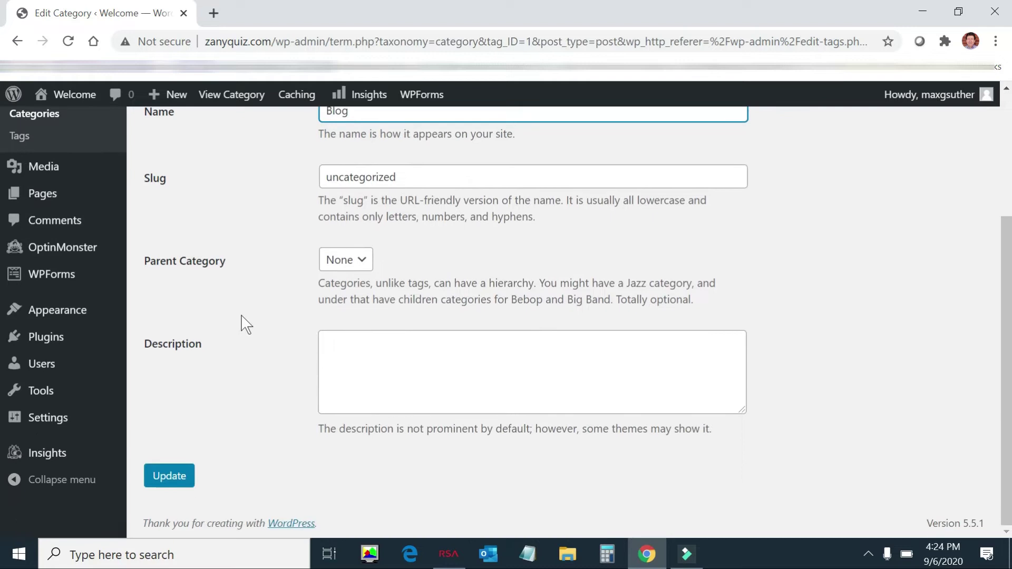
pyautogui.click(169, 475)
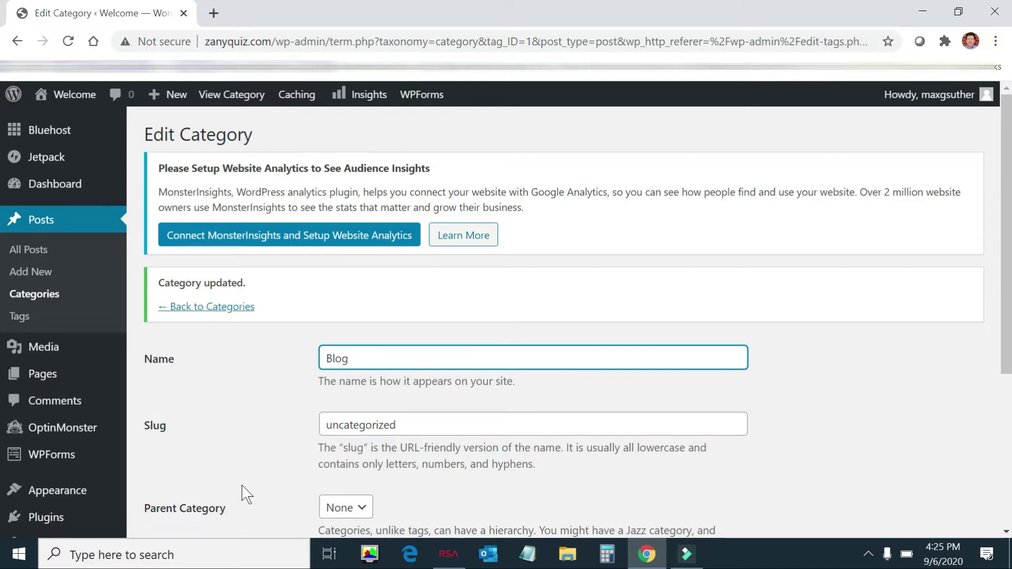
pyautogui.scroll(-5, 244, 497)
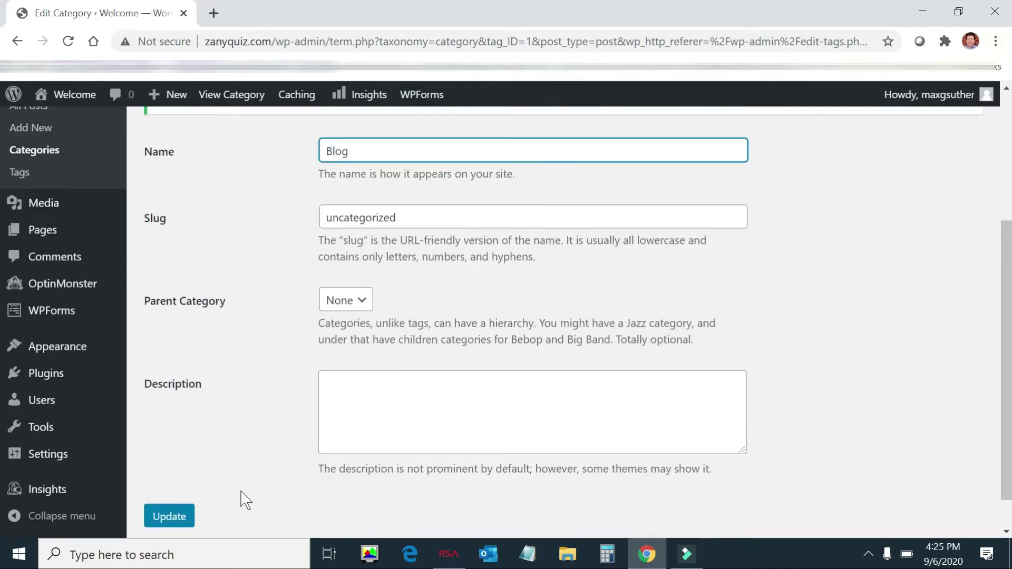
pyautogui.click(179, 487)
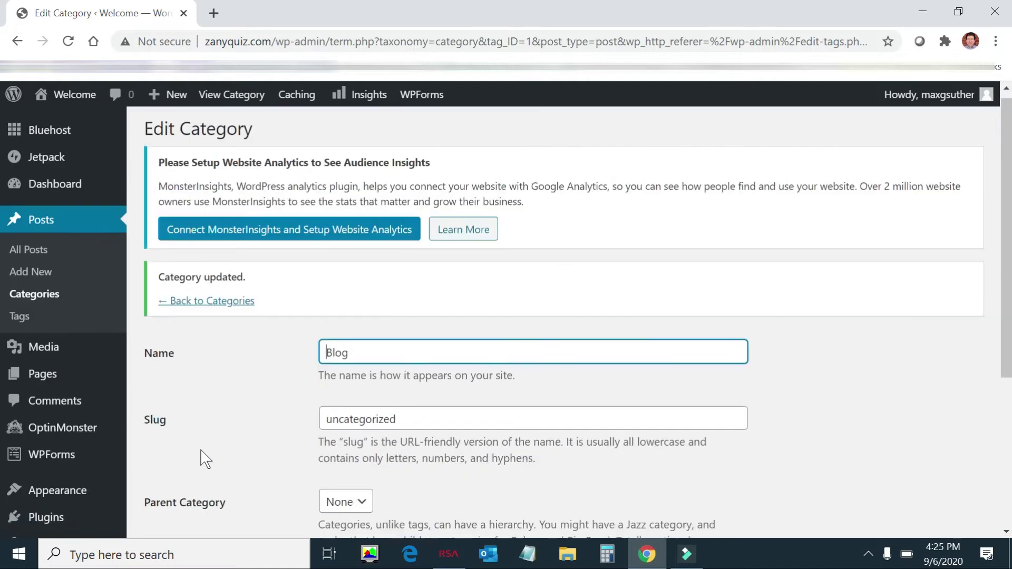
pyautogui.scroll(-5, 205, 459)
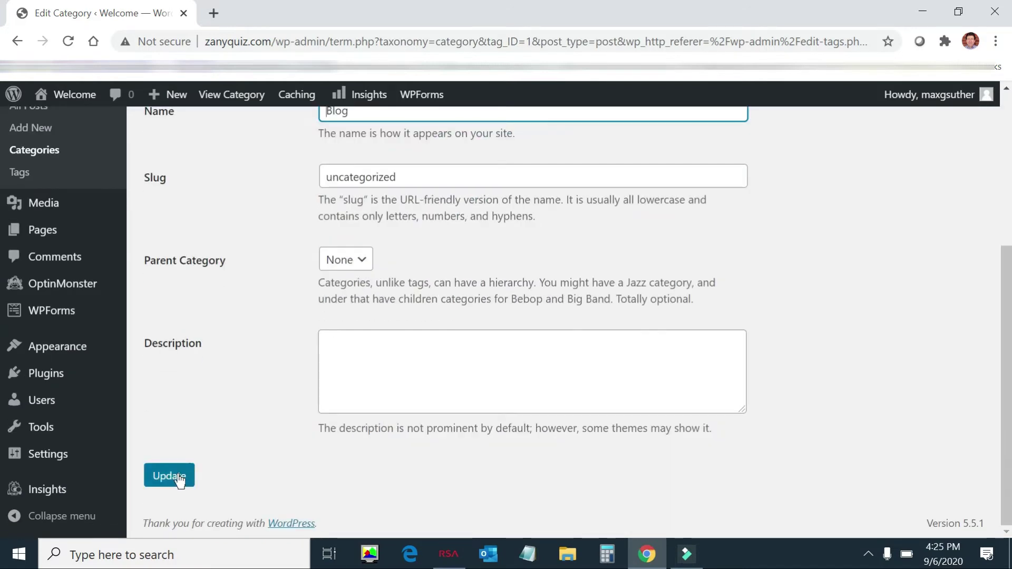
pyautogui.click(174, 477)
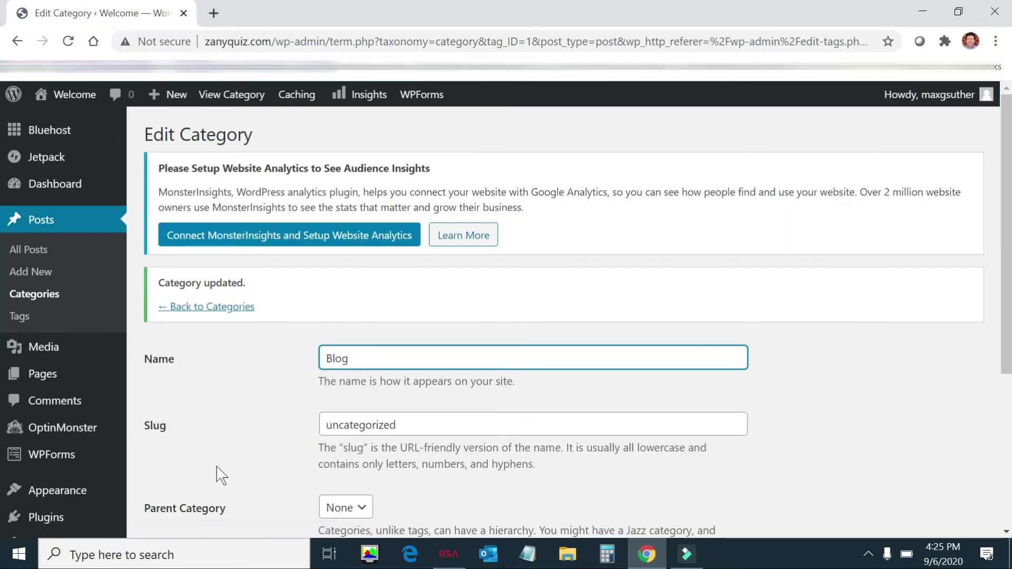
pyautogui.scroll(-3, 174, 401)
pyautogui.scroll(3, 132, 369)
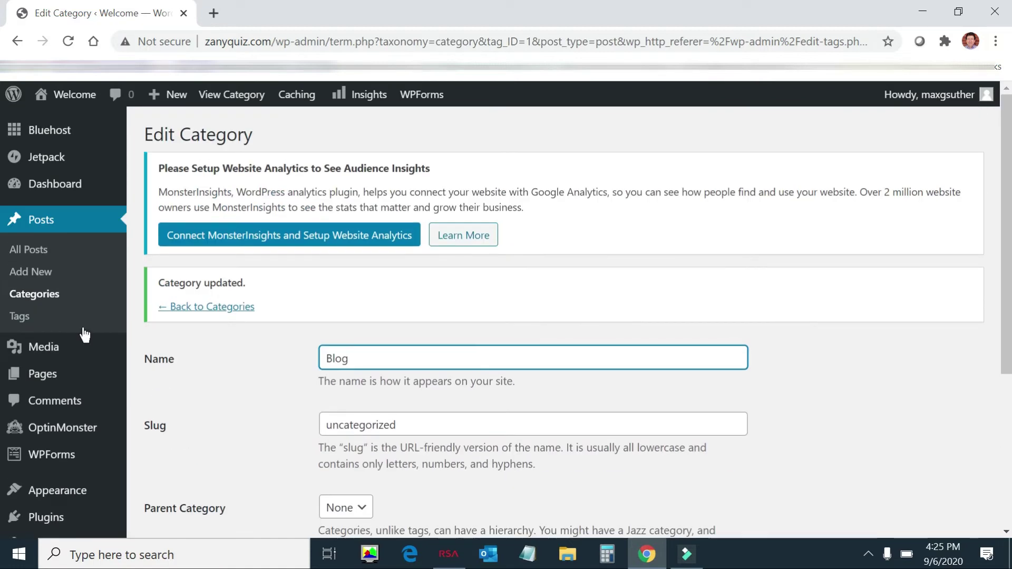
# Step: Start a new post titled 'My First Post' with the paragraph 'This is my first post on my new'
pyautogui.click(48, 273)
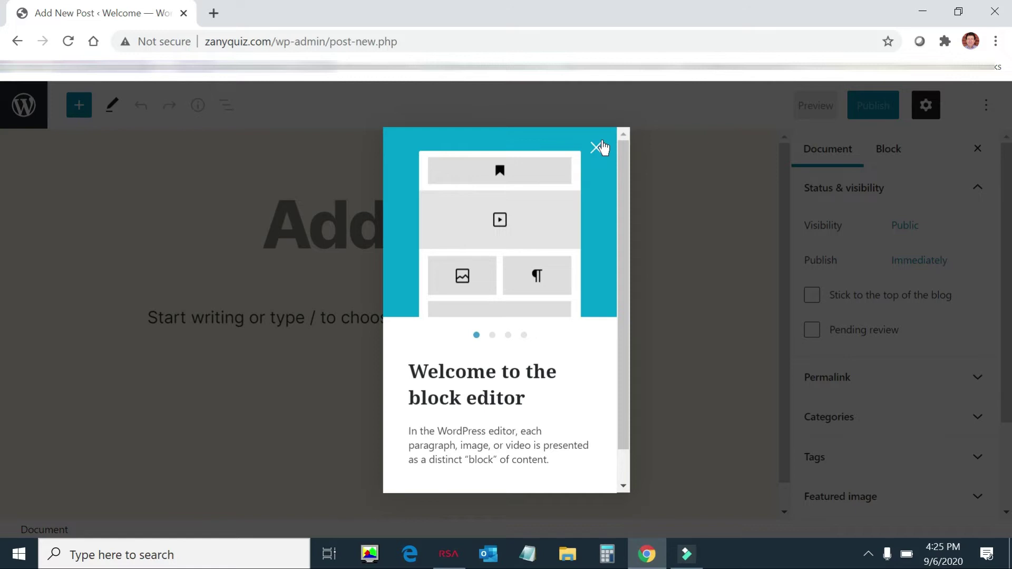
pyautogui.click(597, 148)
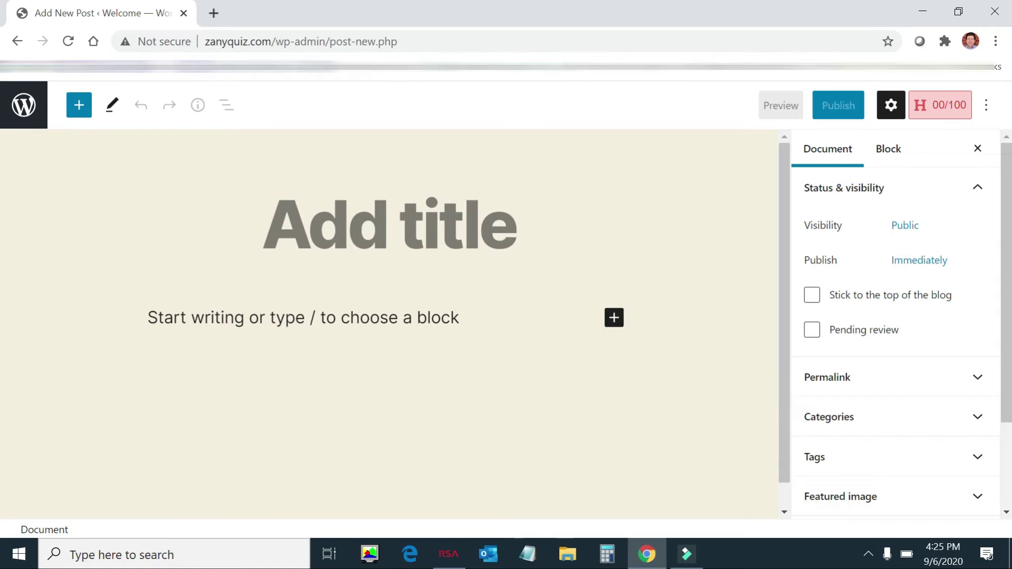
pyautogui.click(529, 234)
pyautogui.click(520, 232)
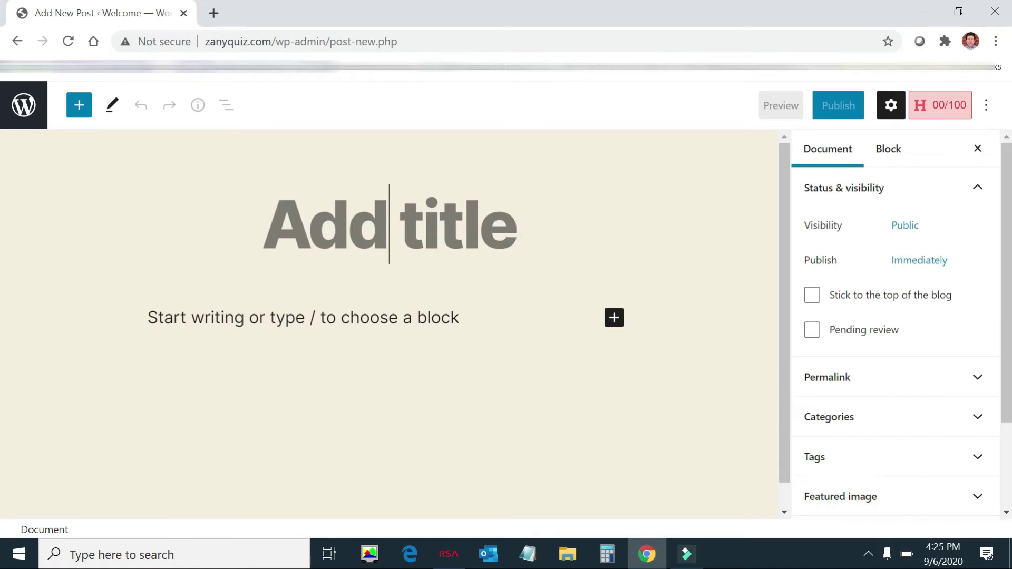
pyautogui.write('My Fir')
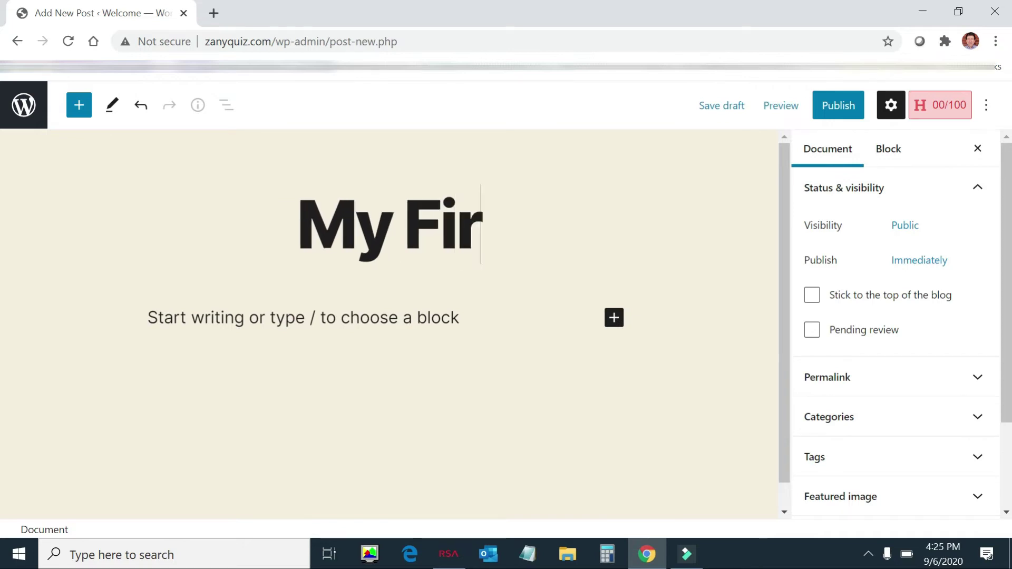
pyautogui.write('st Post')
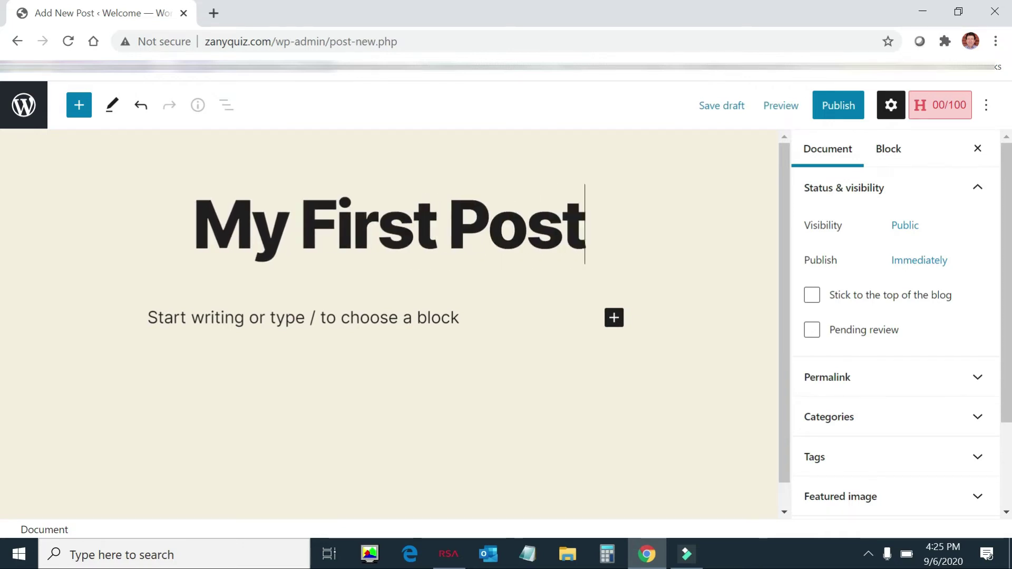
pyautogui.click(425, 309)
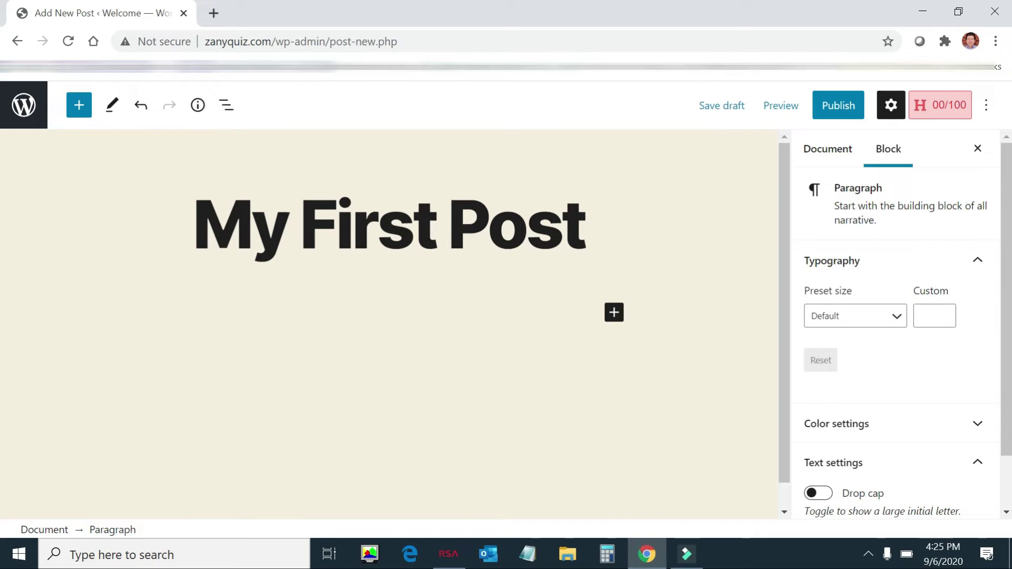
pyautogui.write('This is m')
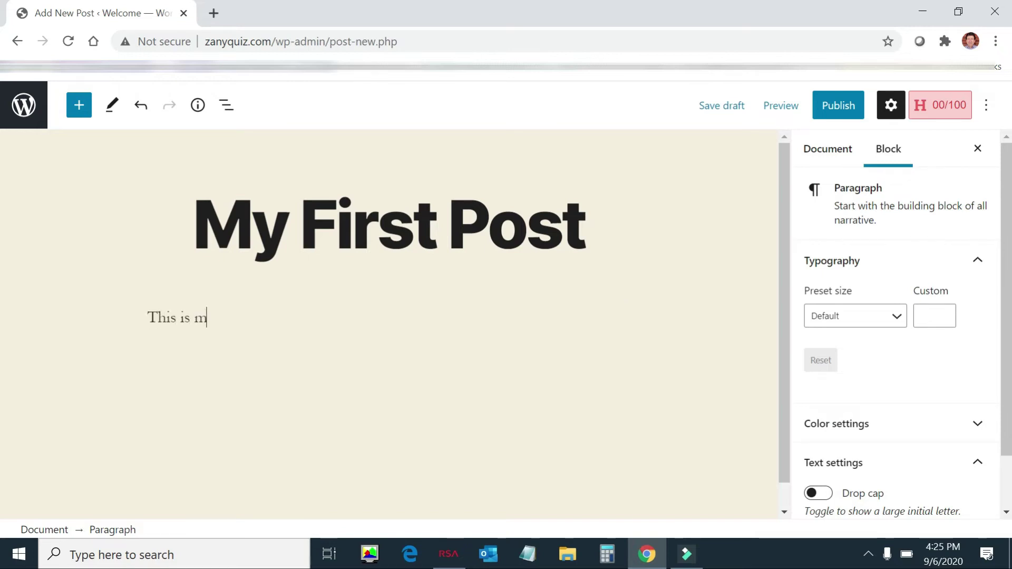
pyautogui.write('y first post on my new site.')
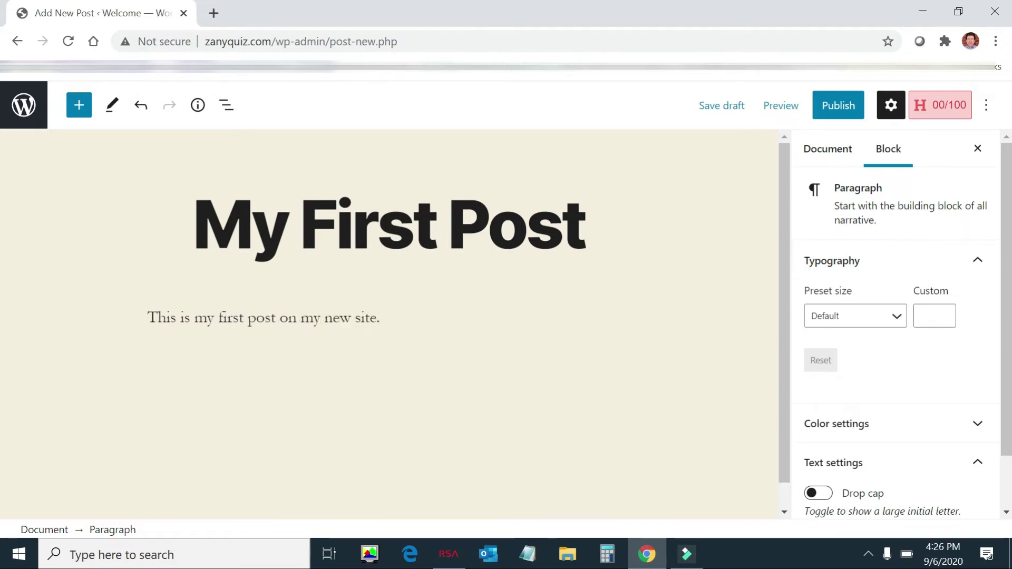
# Step: Add an empty Image block below the paragraph
pyautogui.press('Return')
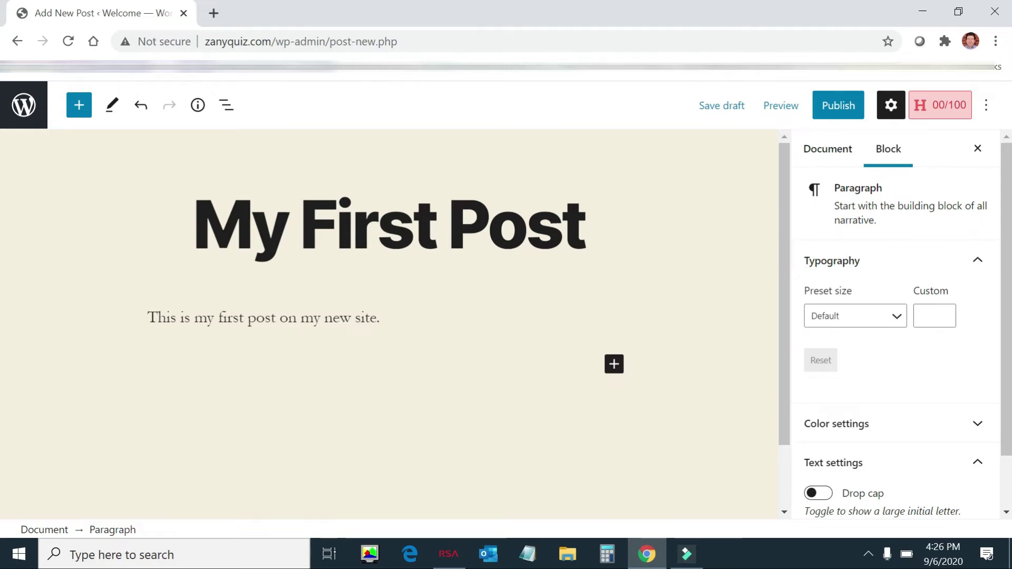
pyautogui.click(614, 365)
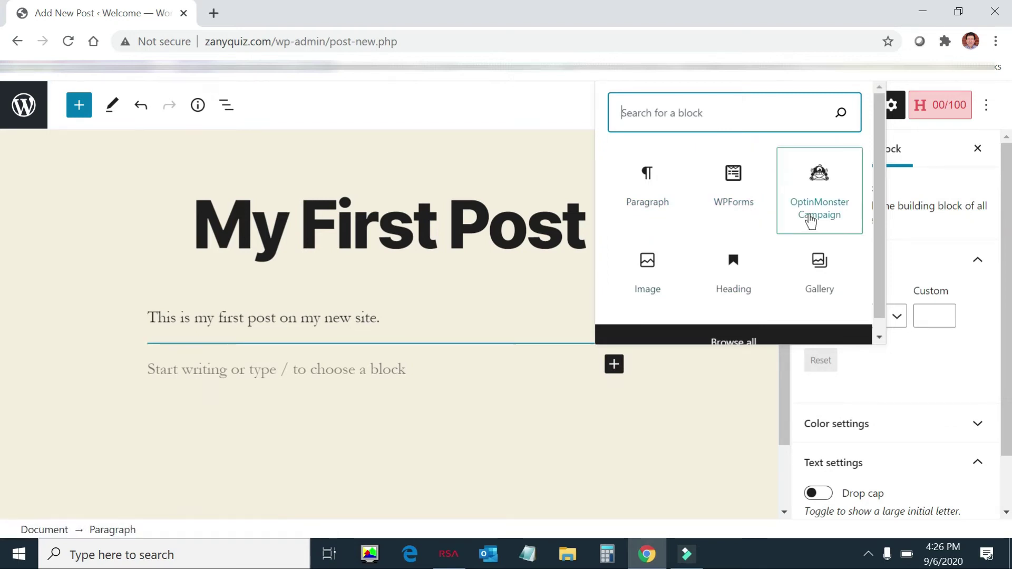
pyautogui.scroll(-1, 811, 223)
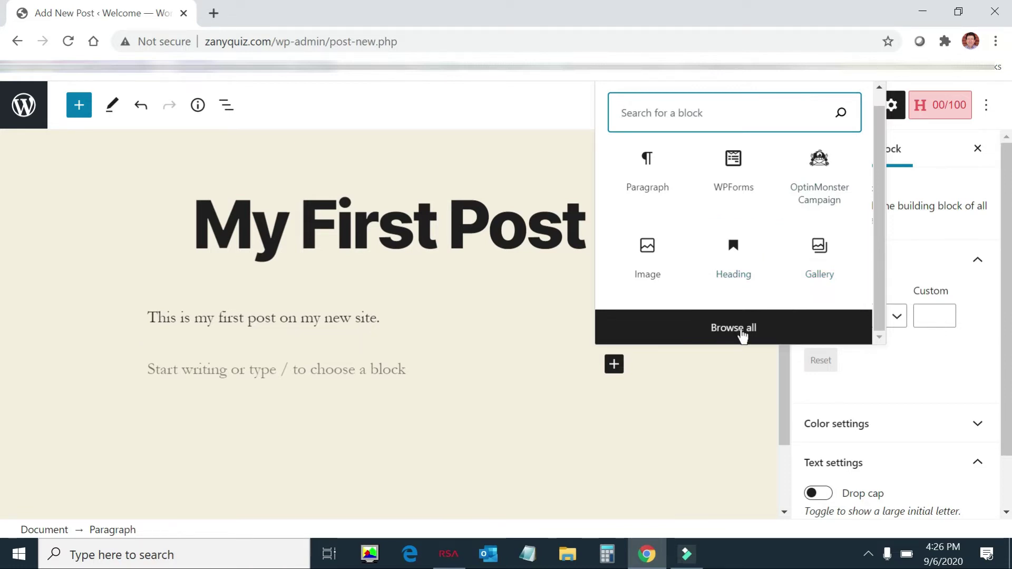
pyautogui.click(654, 258)
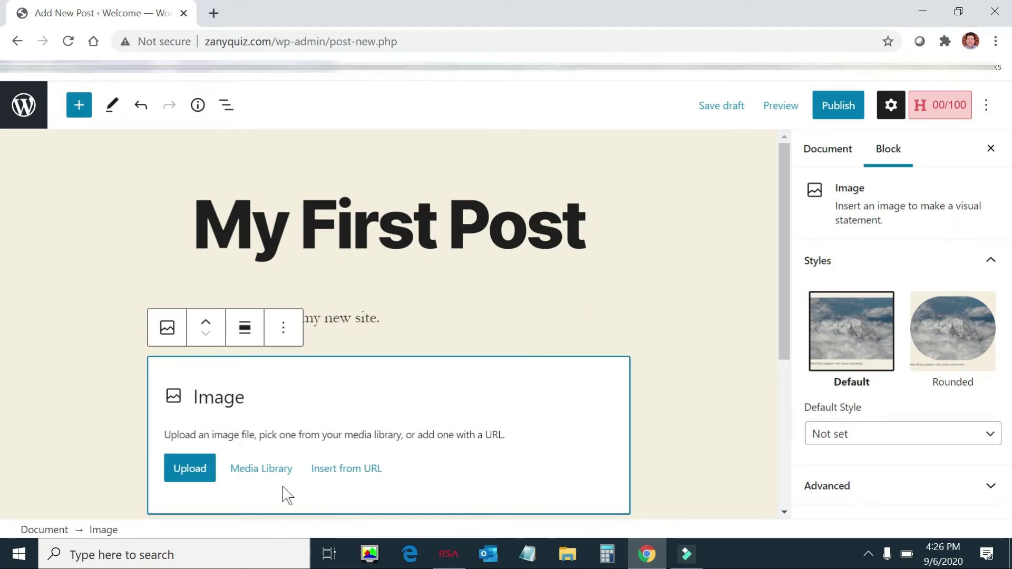
# Step: Fill the Image block with the portrait photo from the Media Library
pyautogui.click(249, 468)
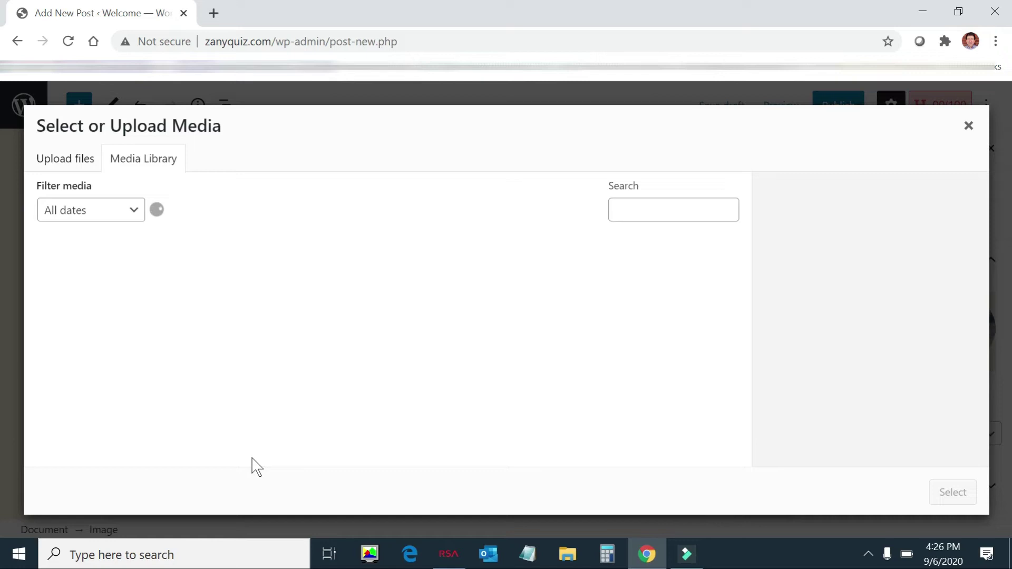
pyautogui.click(83, 300)
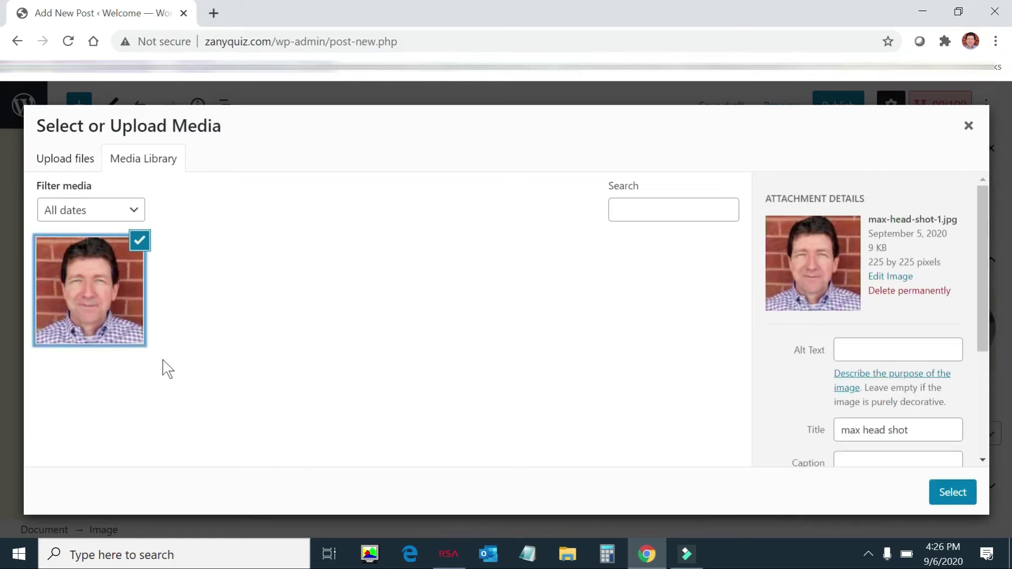
pyautogui.click(943, 502)
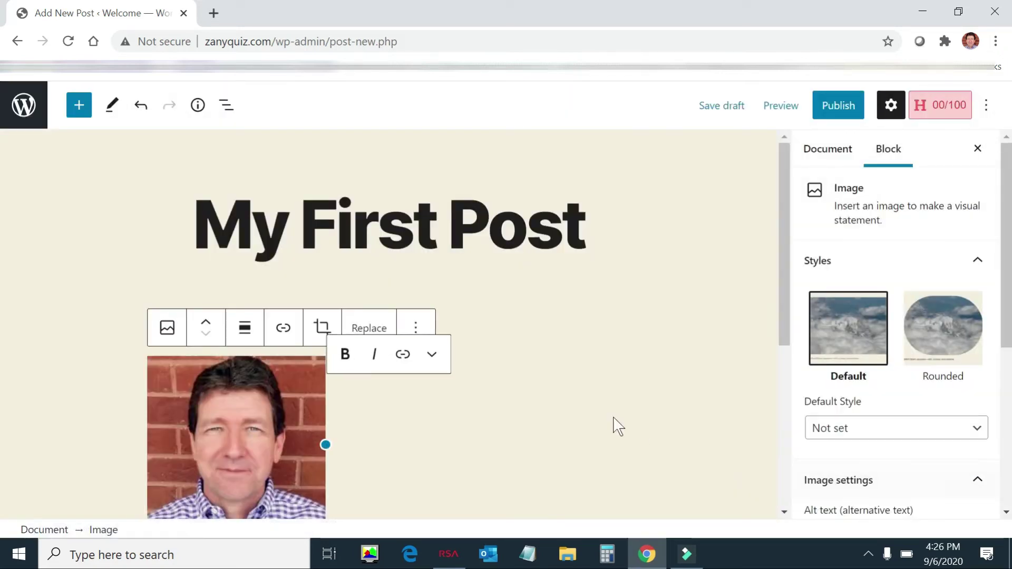
pyautogui.scroll(-3, 599, 420)
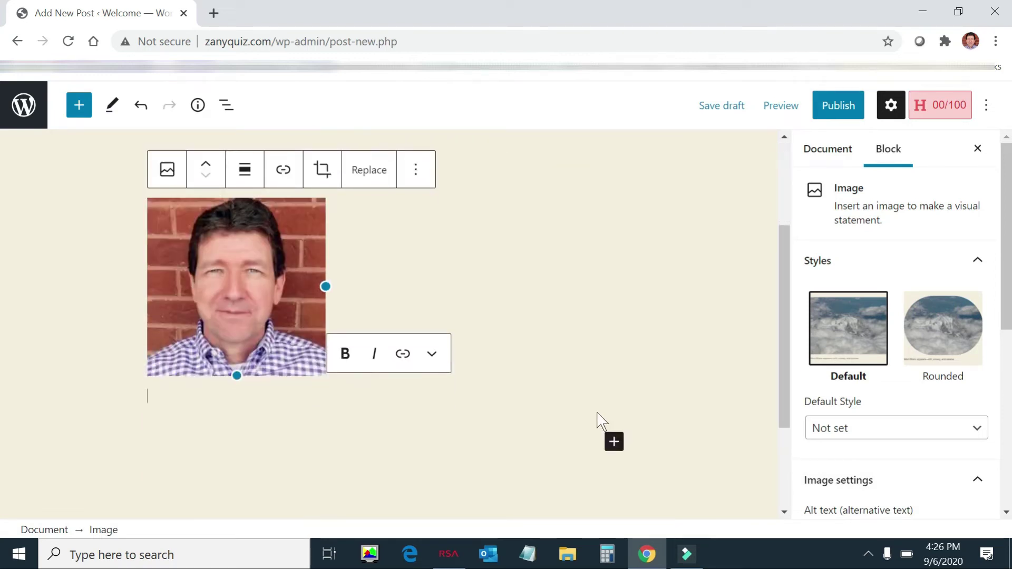
pyautogui.scroll(-3, 601, 422)
pyautogui.scroll(6, 603, 416)
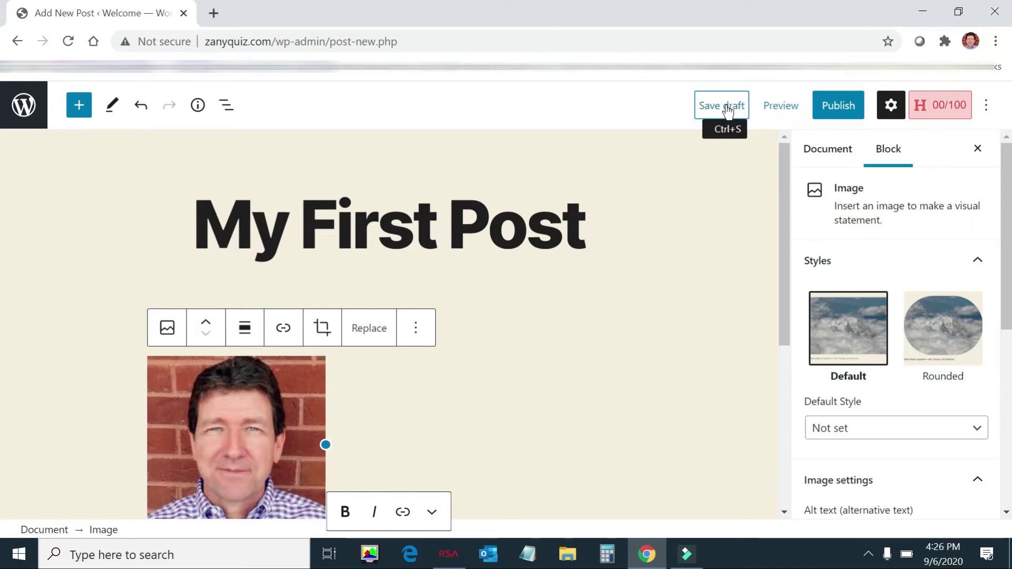
# Step: Publish 'My First Post' immediately after checking its publish date
pyautogui.click(828, 113)
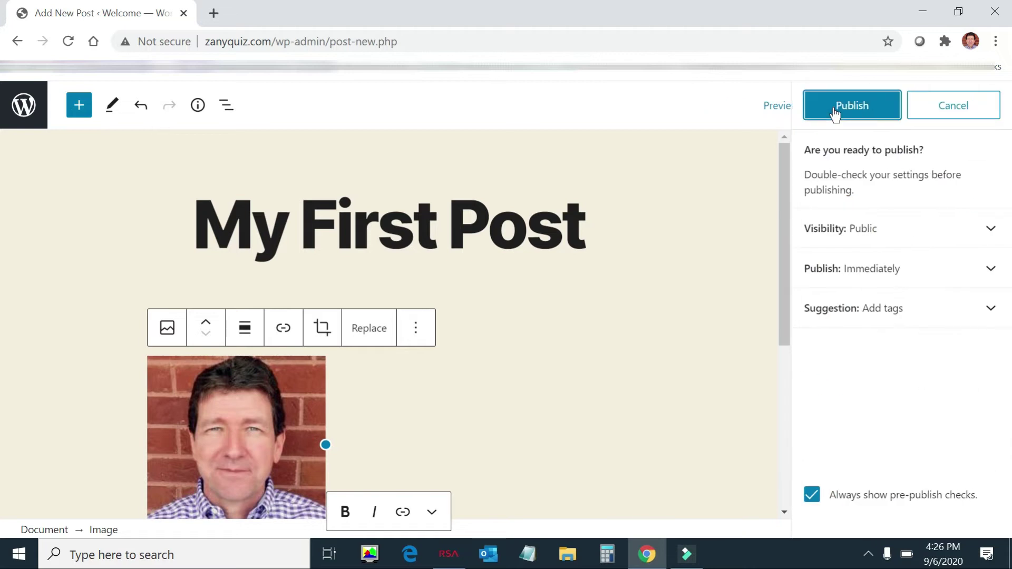
pyautogui.click(976, 275)
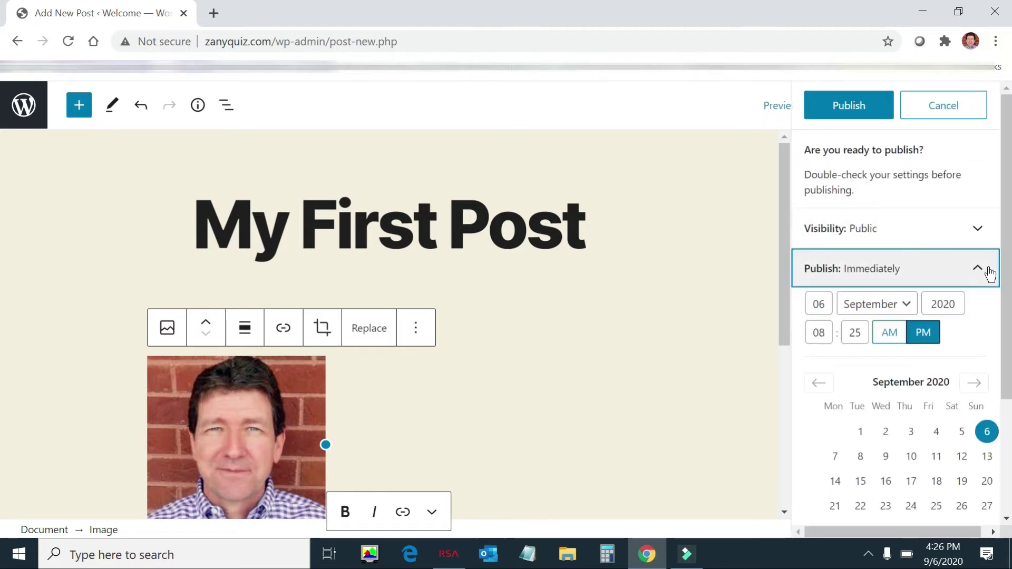
pyautogui.click(976, 265)
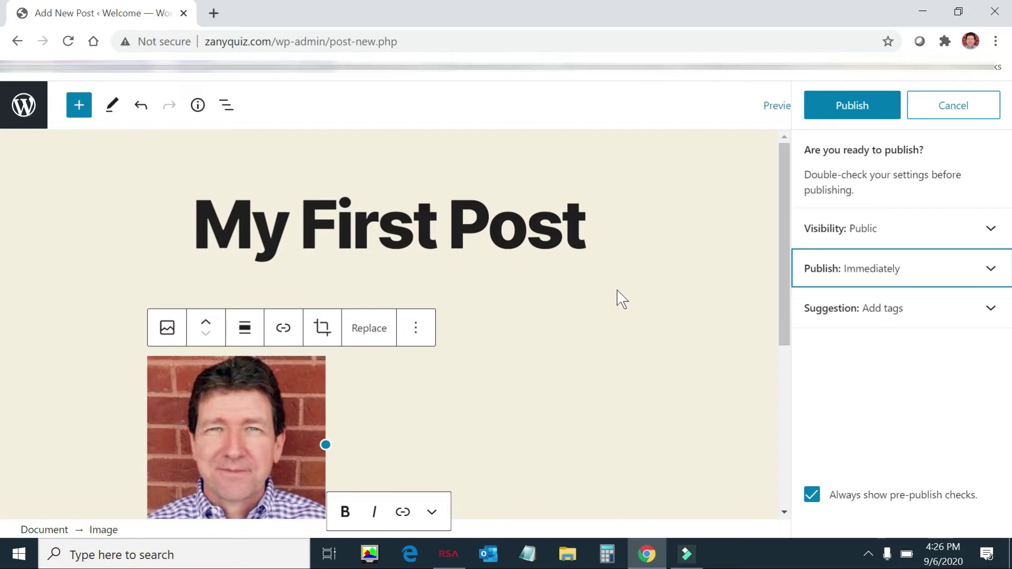
pyautogui.click(849, 112)
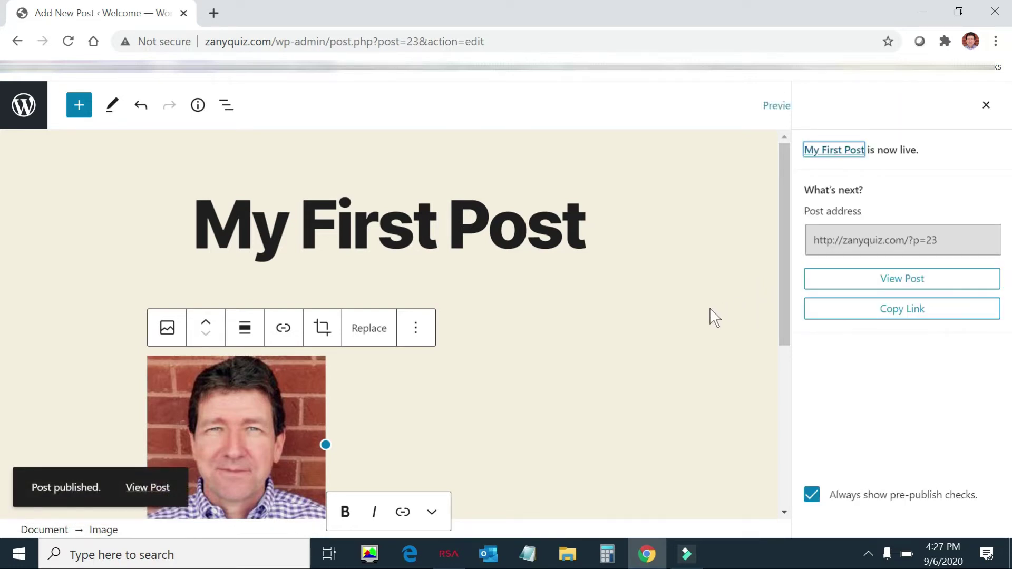
pyautogui.click(155, 493)
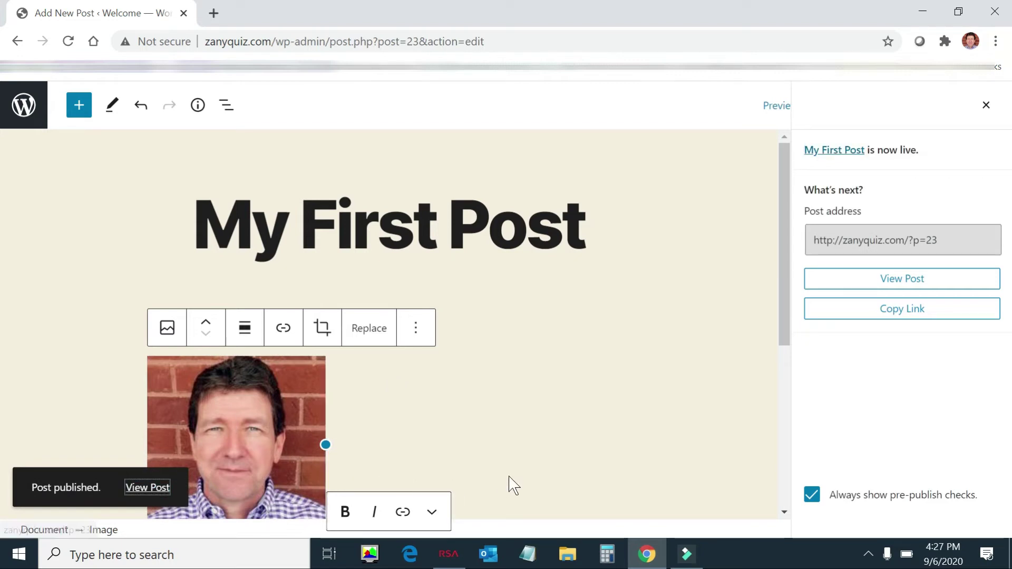
# Step: Review the live 'My First Post' page, scrolling through its intro sentence and headshot photo
pyautogui.click(158, 495)
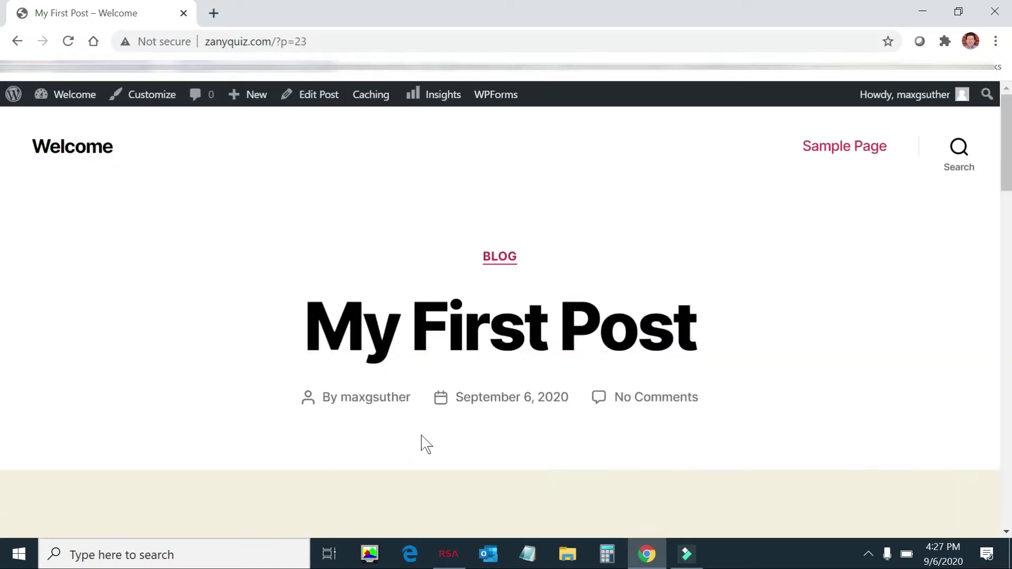
pyautogui.scroll(-3, 441, 432)
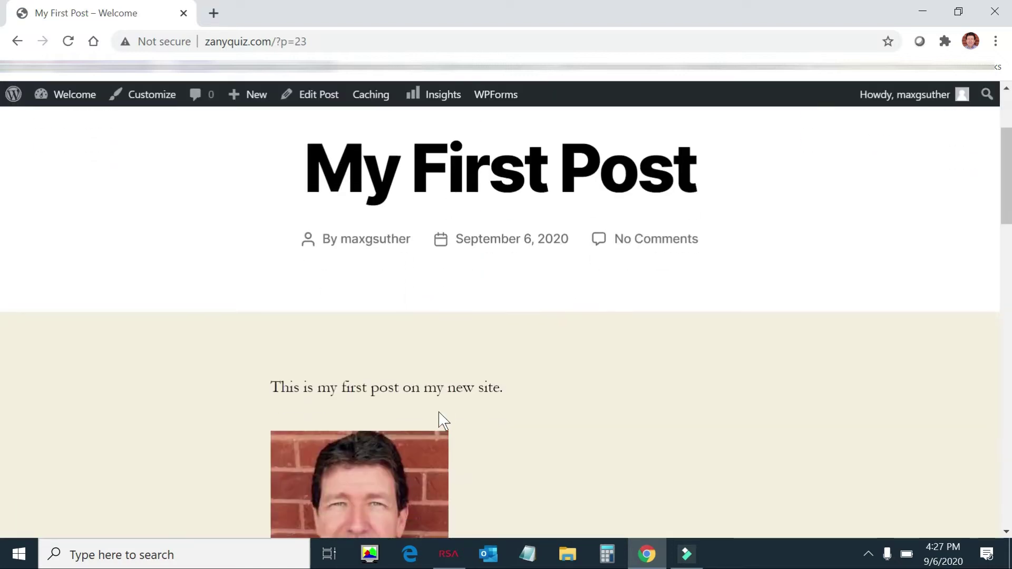
pyautogui.scroll(-3, 465, 328)
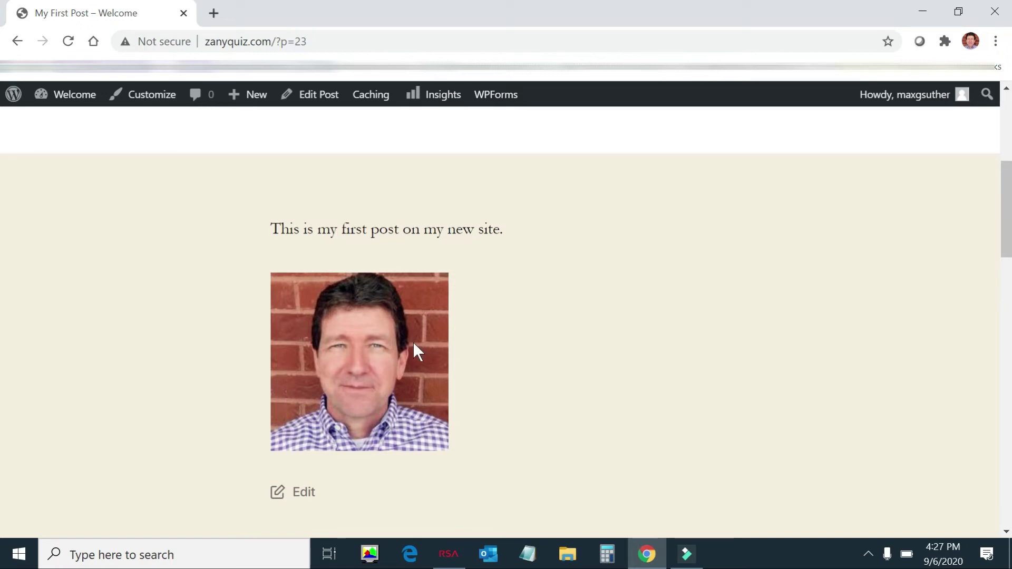
pyautogui.scroll(-3, 504, 383)
pyautogui.scroll(2, 509, 390)
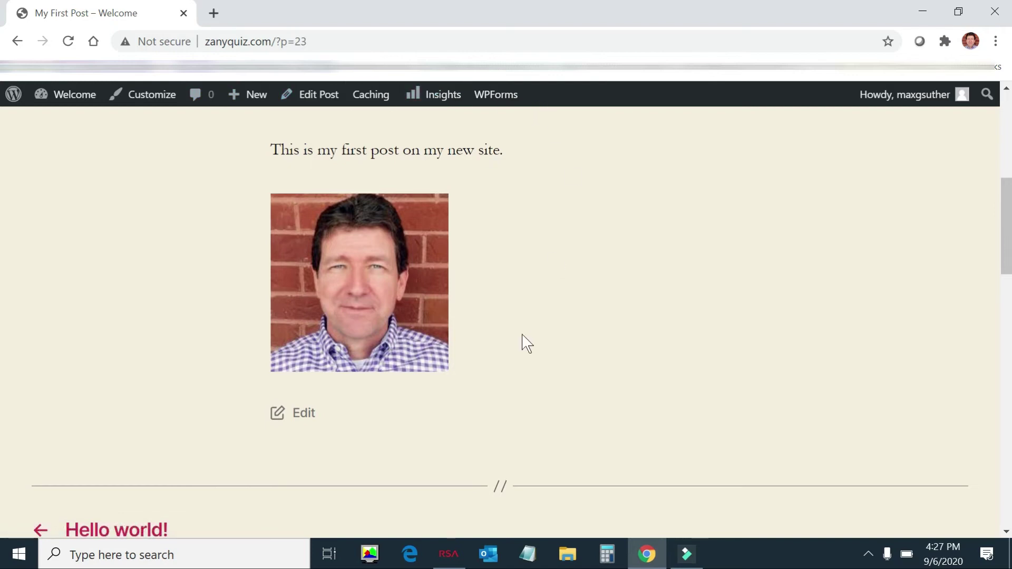
pyautogui.scroll(-1, 527, 345)
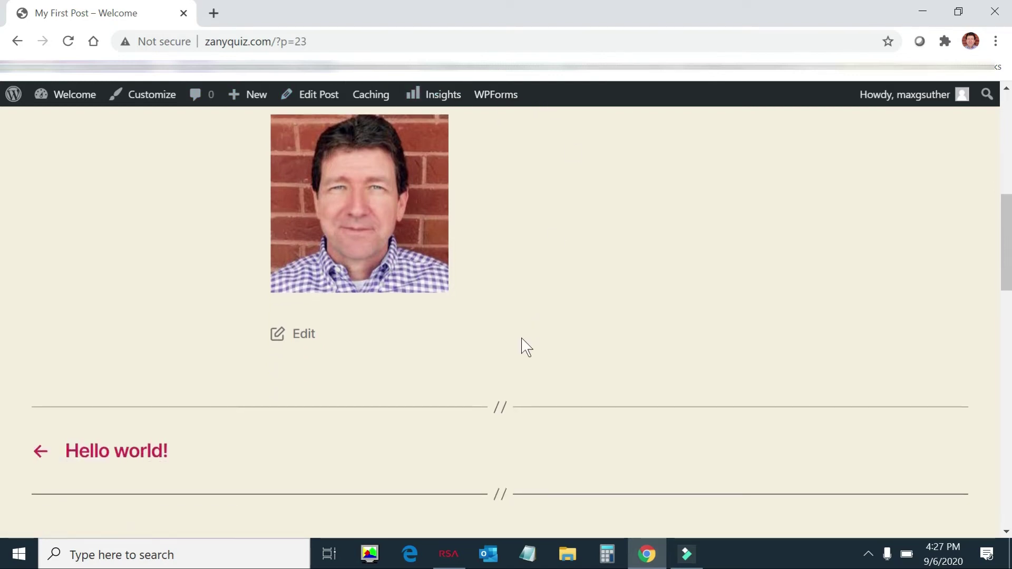
pyautogui.scroll(4, 527, 348)
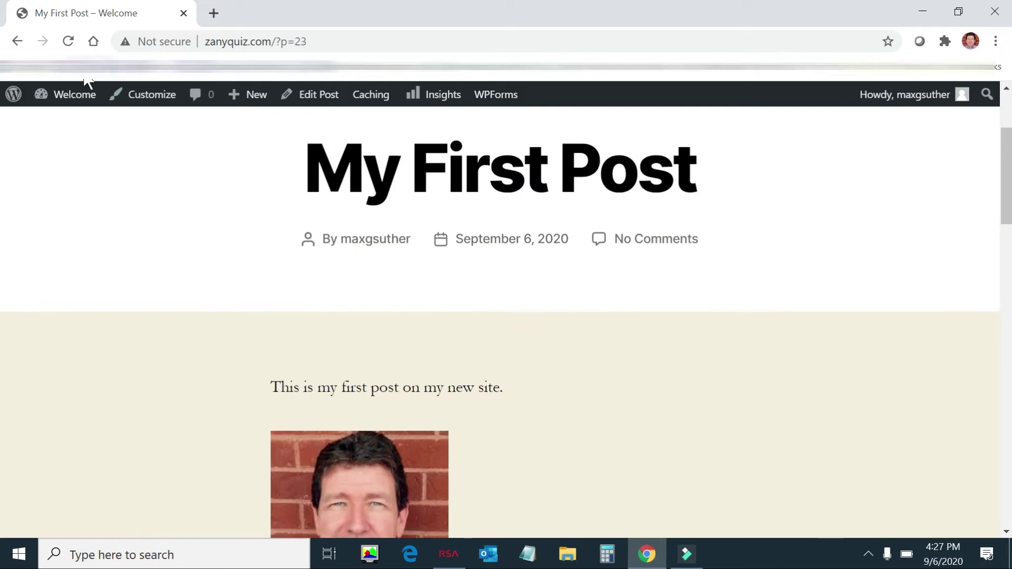
# Step: Go to the Dashboard, then visit the site's public home page
pyautogui.moveTo(72, 97)
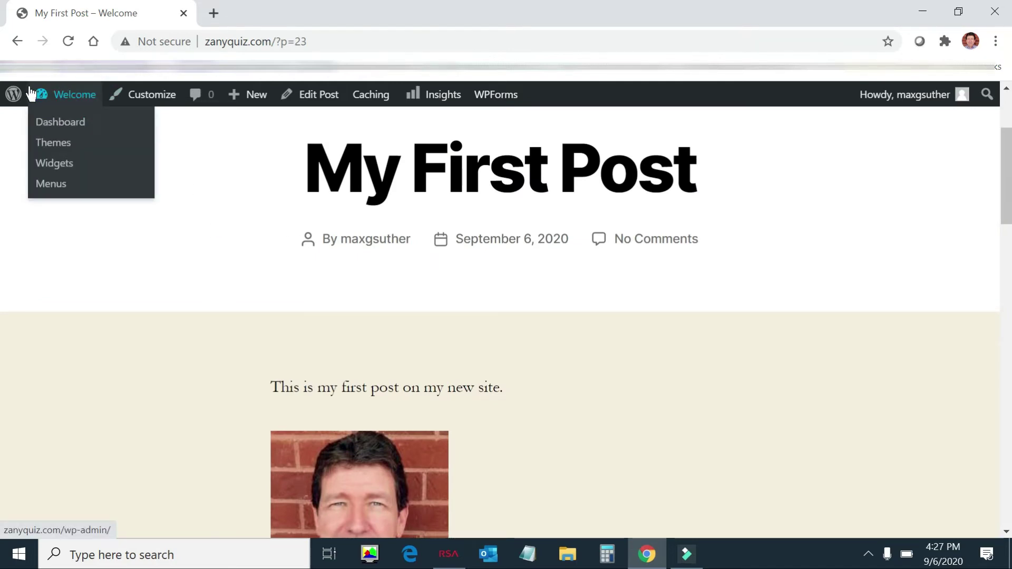
pyautogui.click(52, 103)
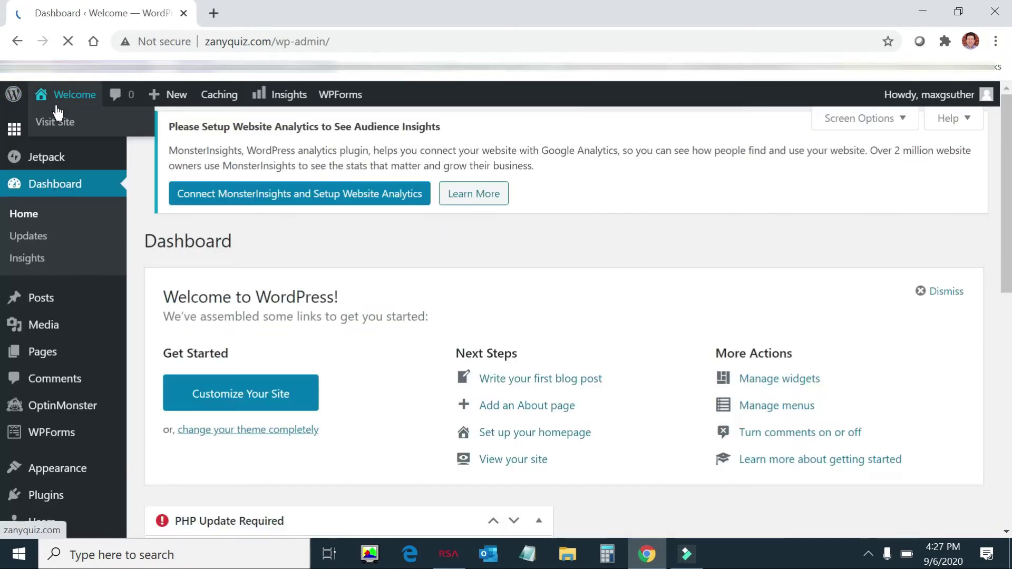
pyautogui.moveTo(50, 129)
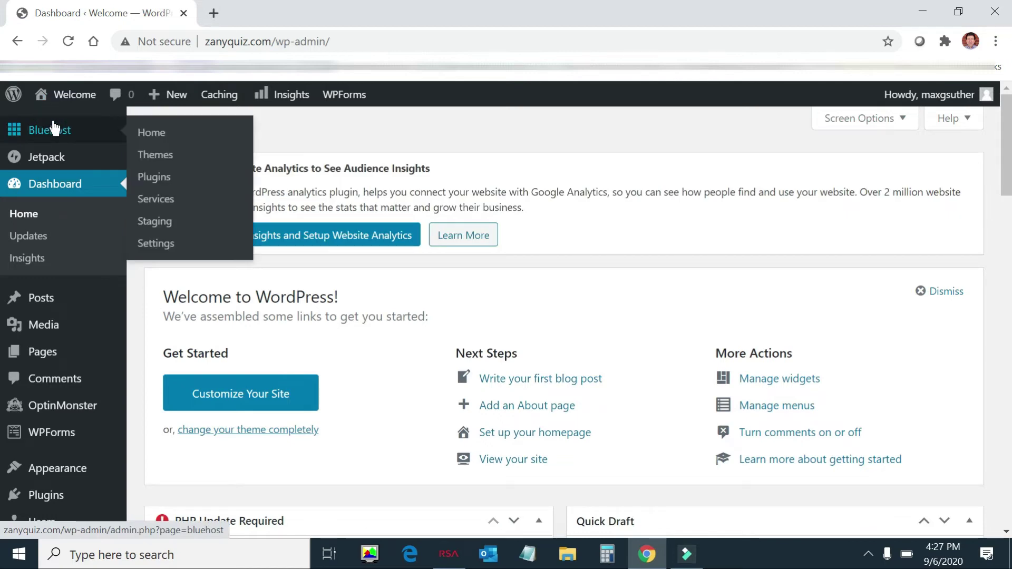
pyautogui.moveTo(74, 108)
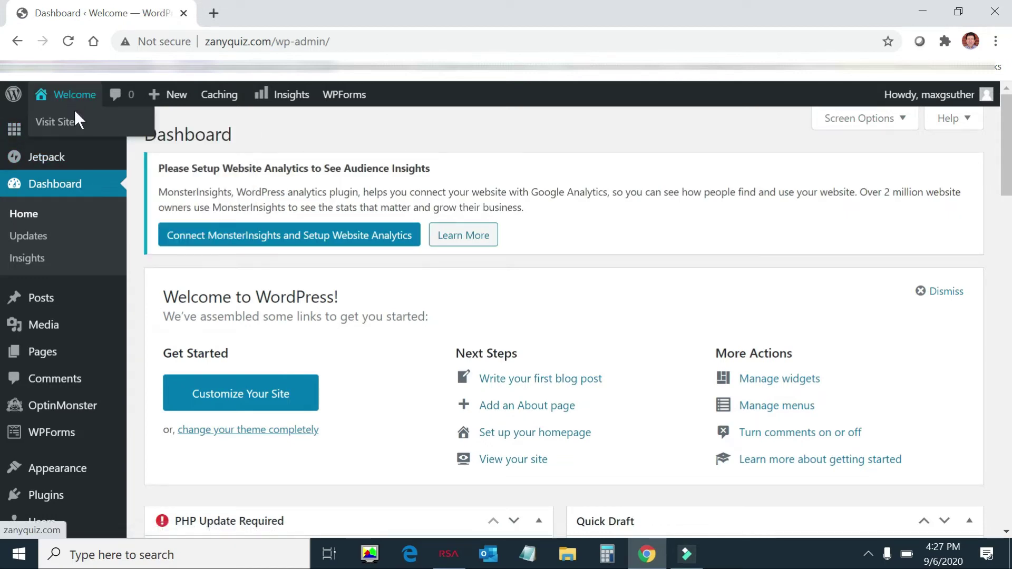
pyautogui.click(67, 125)
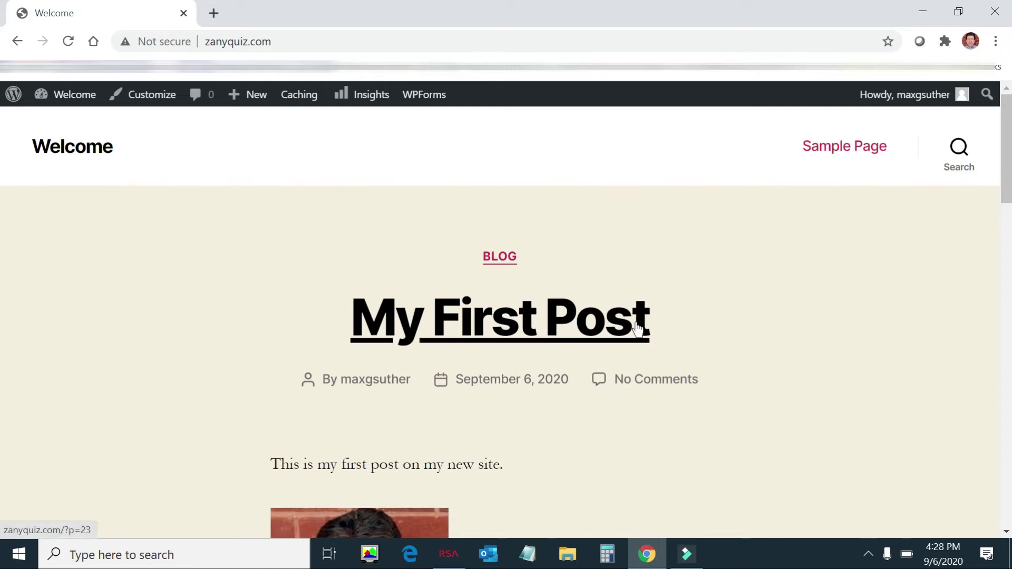
# Step: Scroll the home page to see 'My First Post' listed above 'Hello world!'
pyautogui.scroll(-3, 646, 348)
pyautogui.scroll(-4, 654, 369)
pyautogui.scroll(4, 653, 375)
pyautogui.scroll(-5, 656, 369)
pyautogui.scroll(-6, 663, 373)
pyautogui.scroll(15, 663, 372)
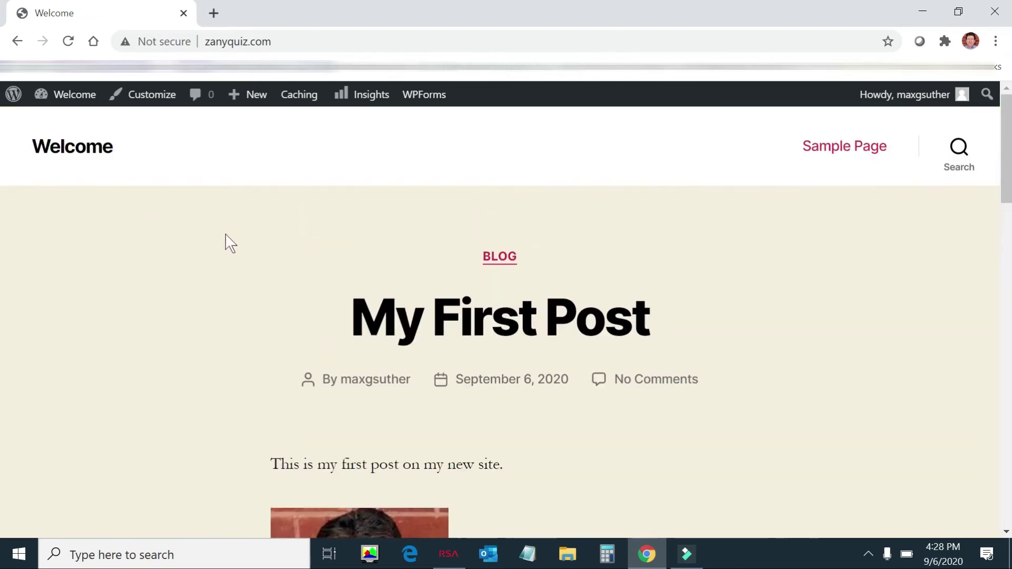
pyautogui.scroll(-1, 580, 306)
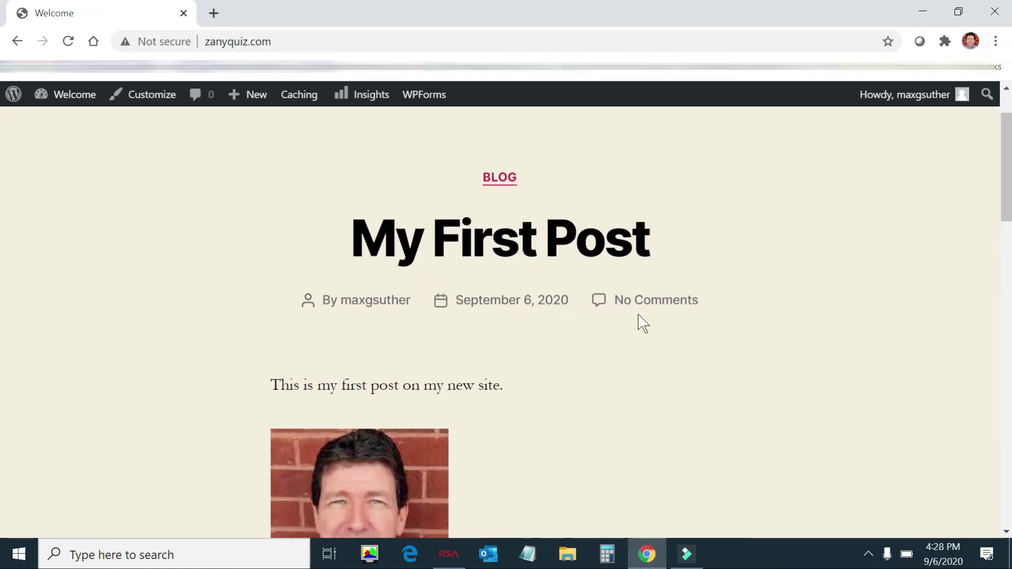
pyautogui.scroll(-10, 639, 321)
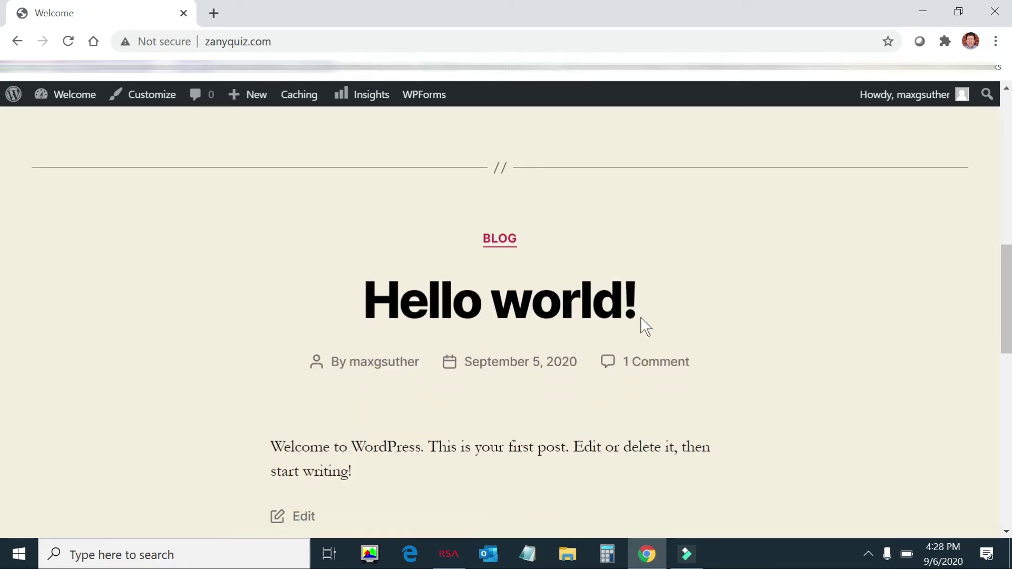
pyautogui.scroll(-6, 642, 328)
pyautogui.scroll(6, 642, 327)
pyautogui.scroll(-5, 590, 382)
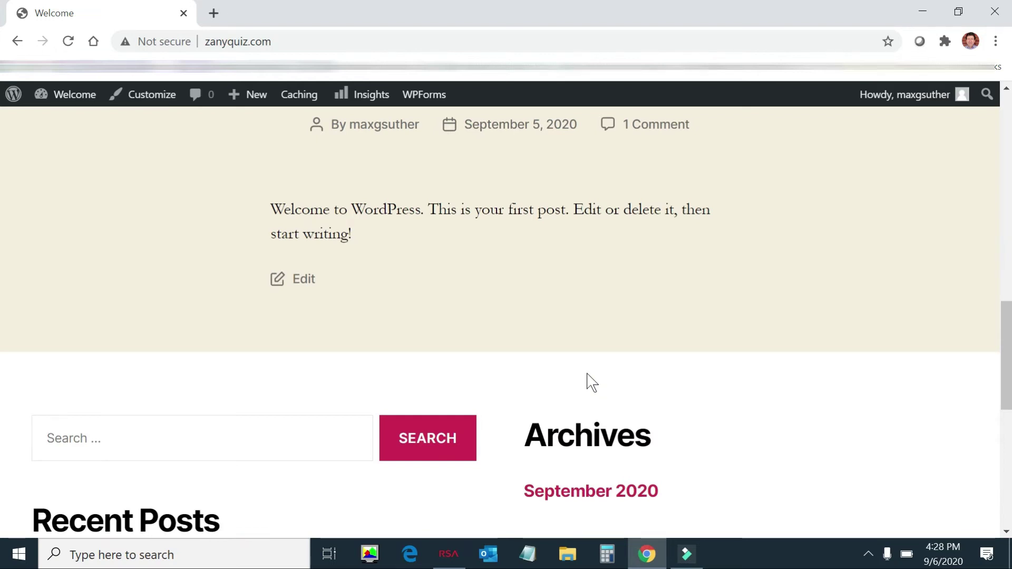
pyautogui.scroll(15, 382, 295)
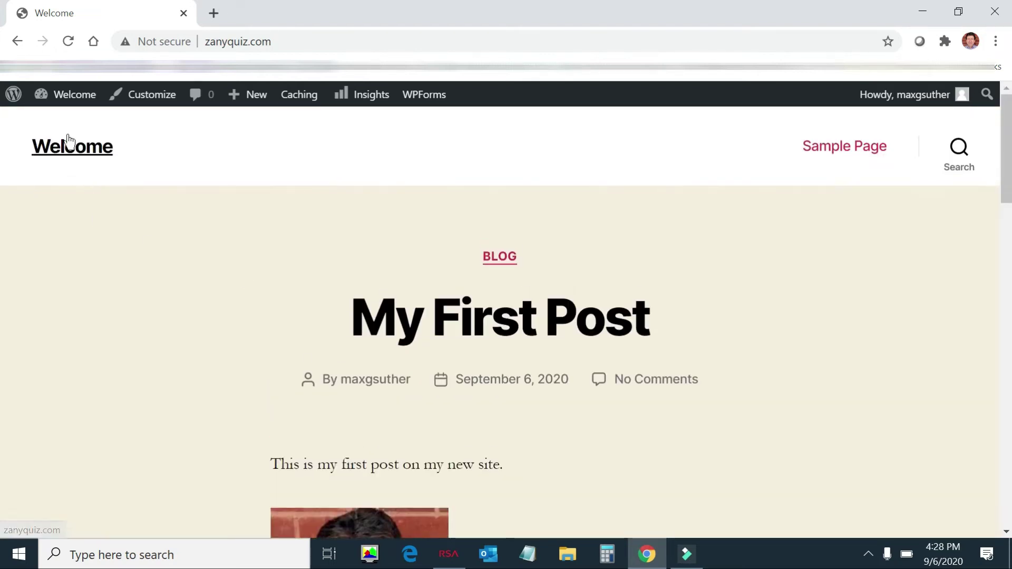
pyautogui.moveTo(77, 109)
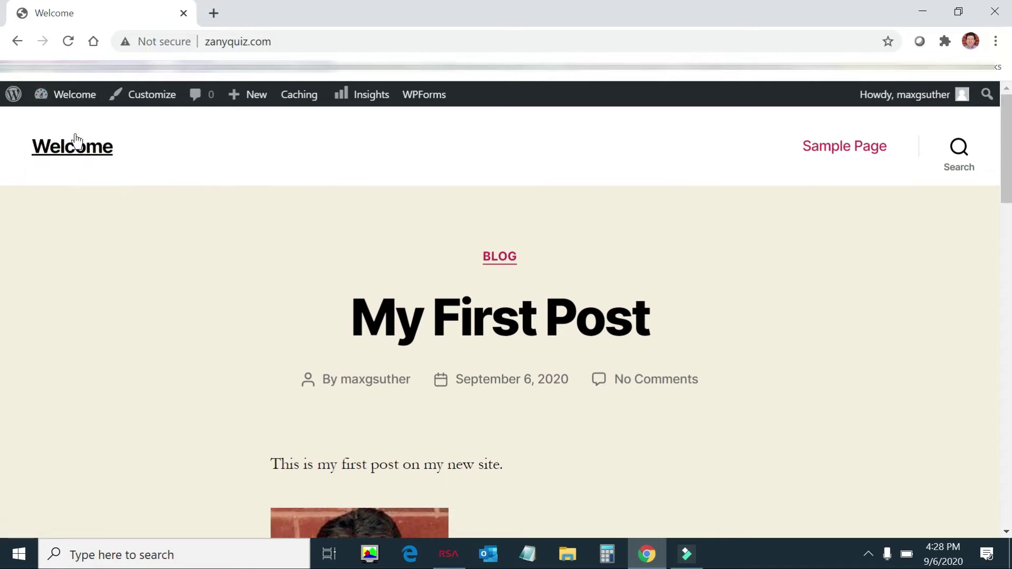
pyautogui.moveTo(13, 97)
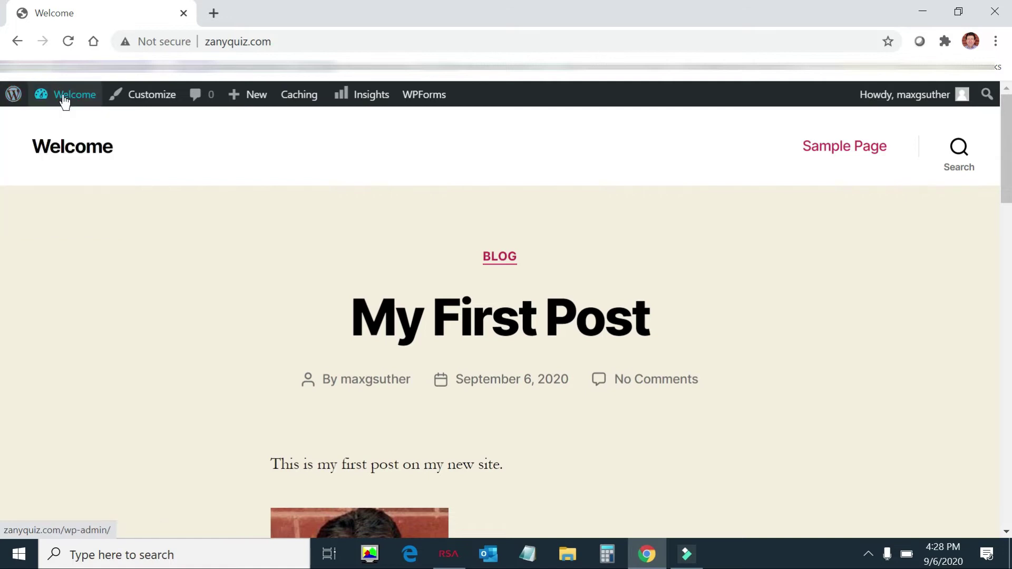
# Step: Open the Manage Themes page, with Twenty Twenty shown as active
pyautogui.click(69, 143)
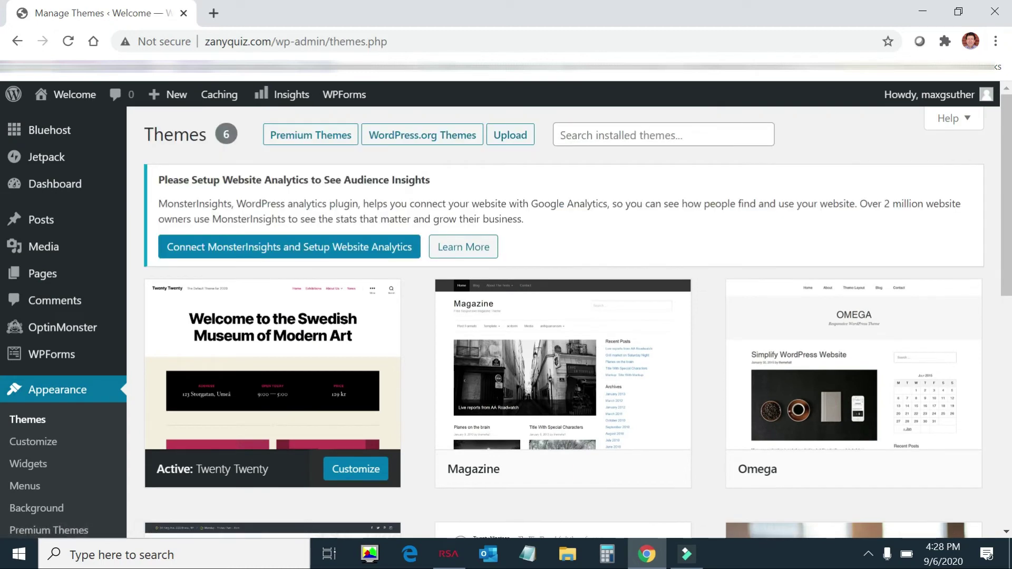
pyautogui.scroll(-3, 542, 245)
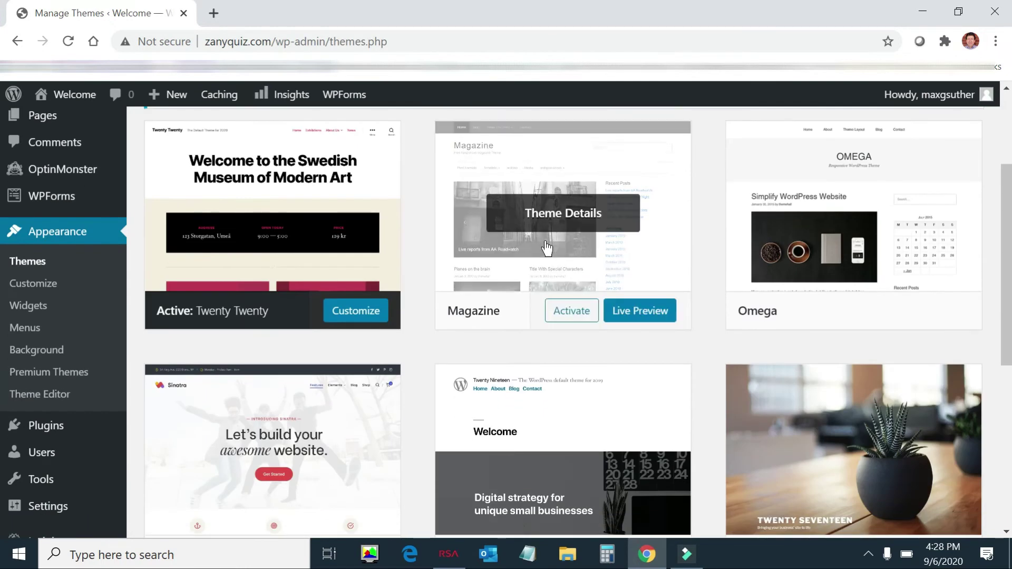
pyautogui.scroll(1, 710, 264)
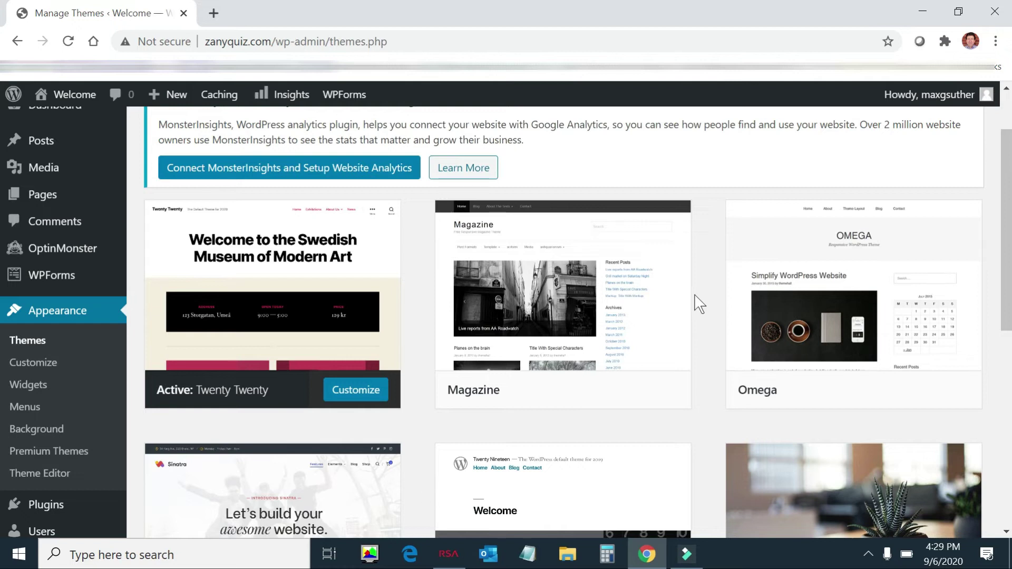
pyautogui.moveTo(691, 309)
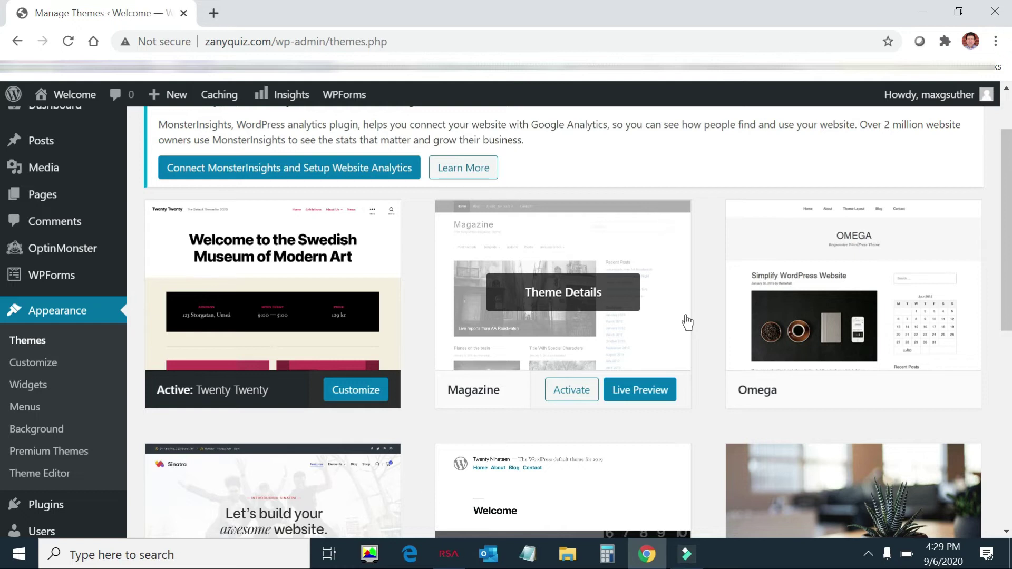
pyautogui.scroll(-1, 698, 323)
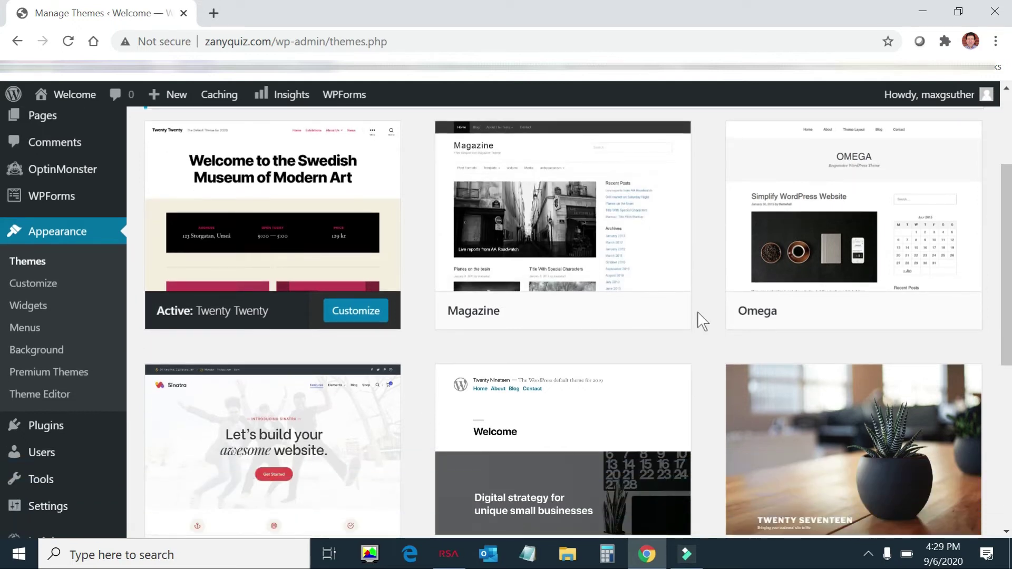
pyautogui.scroll(-1, 699, 322)
pyautogui.scroll(3, 695, 329)
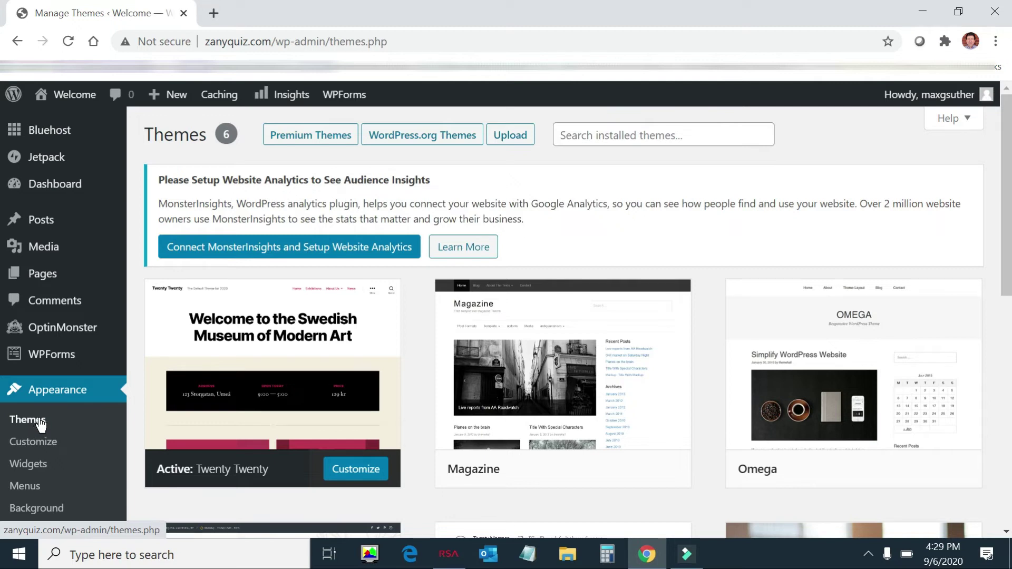
# Step: Browse the installed themes to reveal the Magazine theme's Activate and Live Preview buttons
pyautogui.moveTo(48, 140)
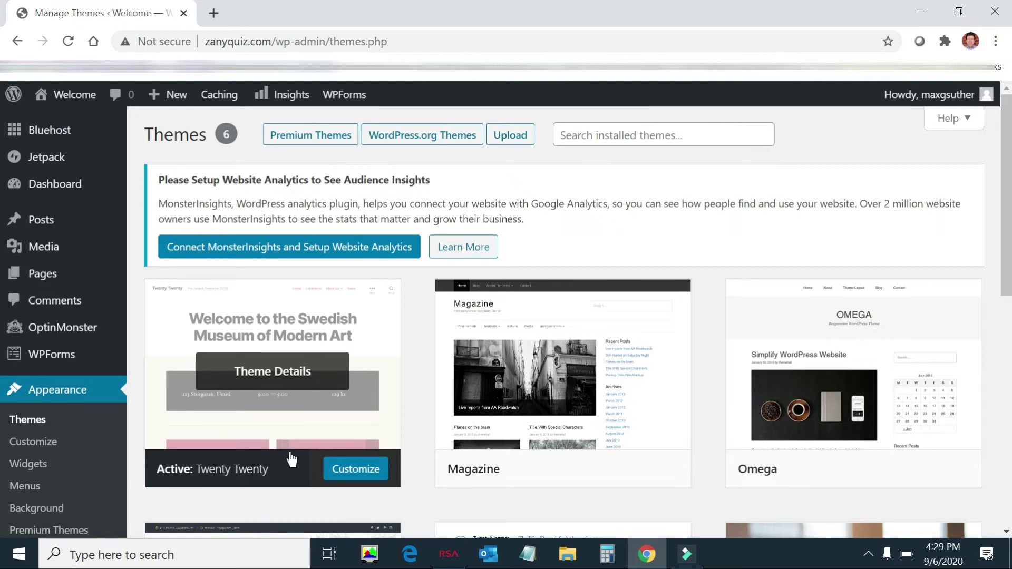
pyautogui.scroll(-3, 430, 402)
pyautogui.moveTo(507, 266)
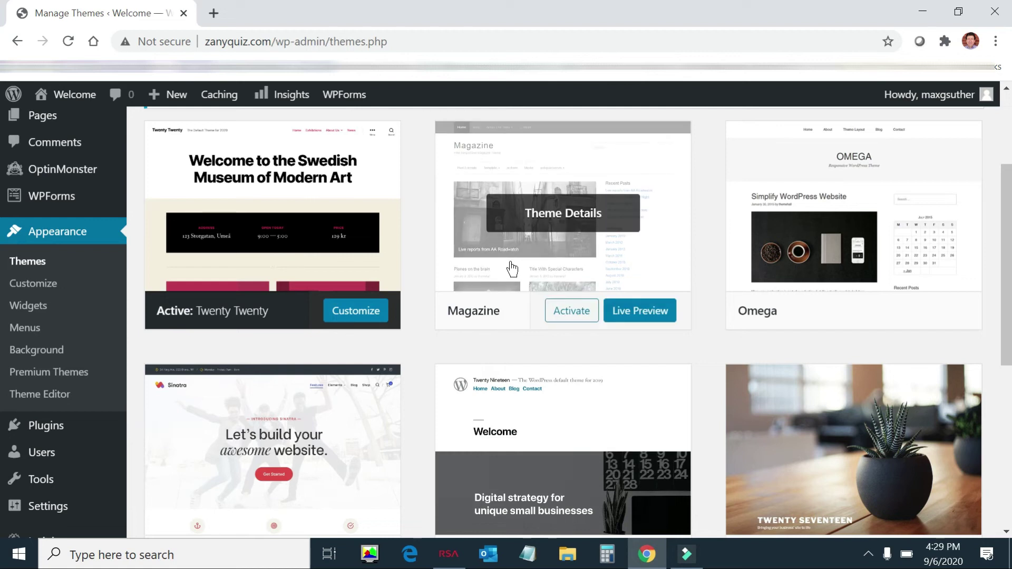
pyautogui.scroll(-4, 619, 311)
pyautogui.scroll(4, 622, 310)
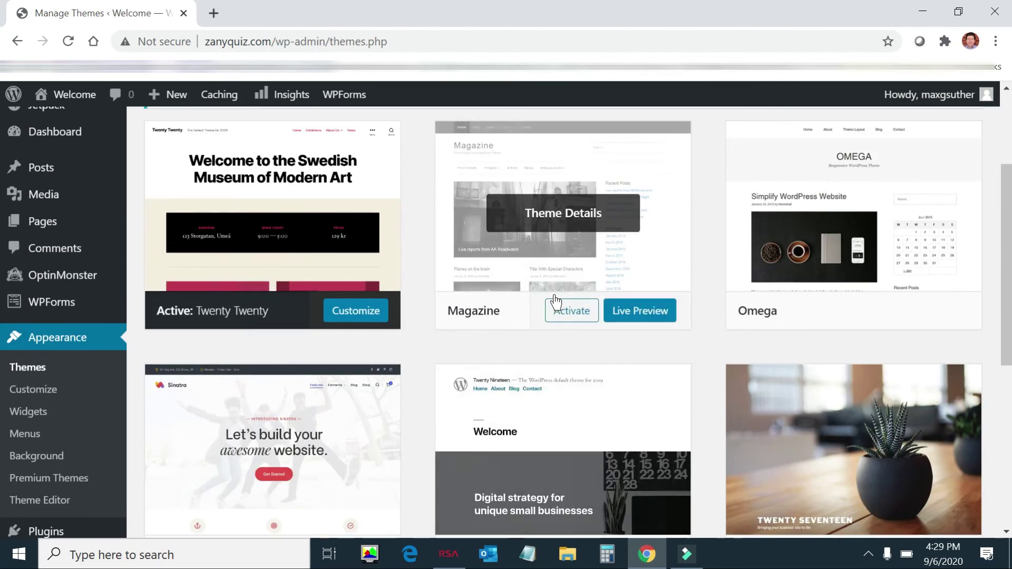
pyautogui.moveTo(304, 256)
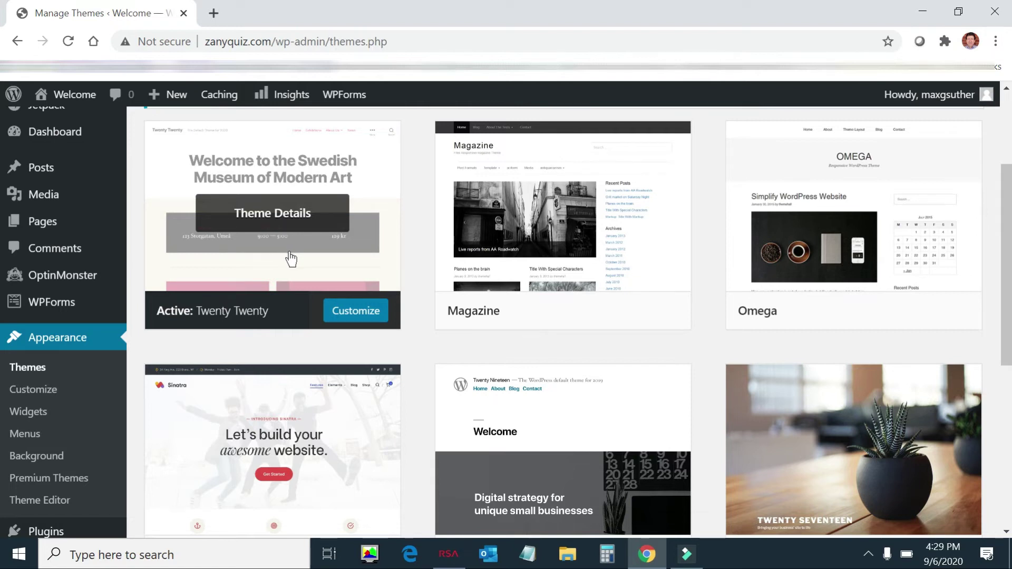
pyautogui.moveTo(627, 236)
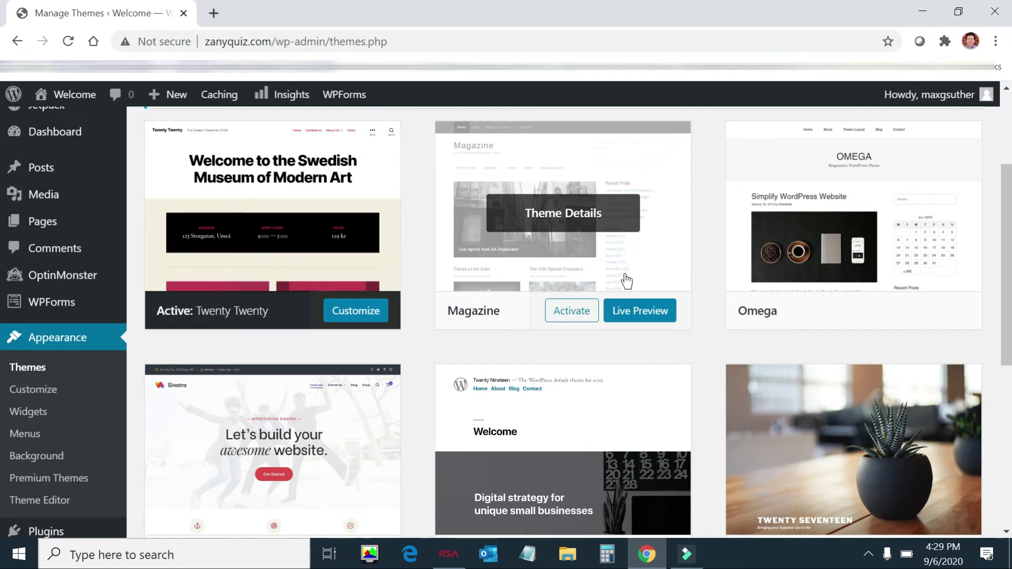
# Step: Live-preview the Welcome site in the Magazine theme and scroll through the preview
pyautogui.click(637, 314)
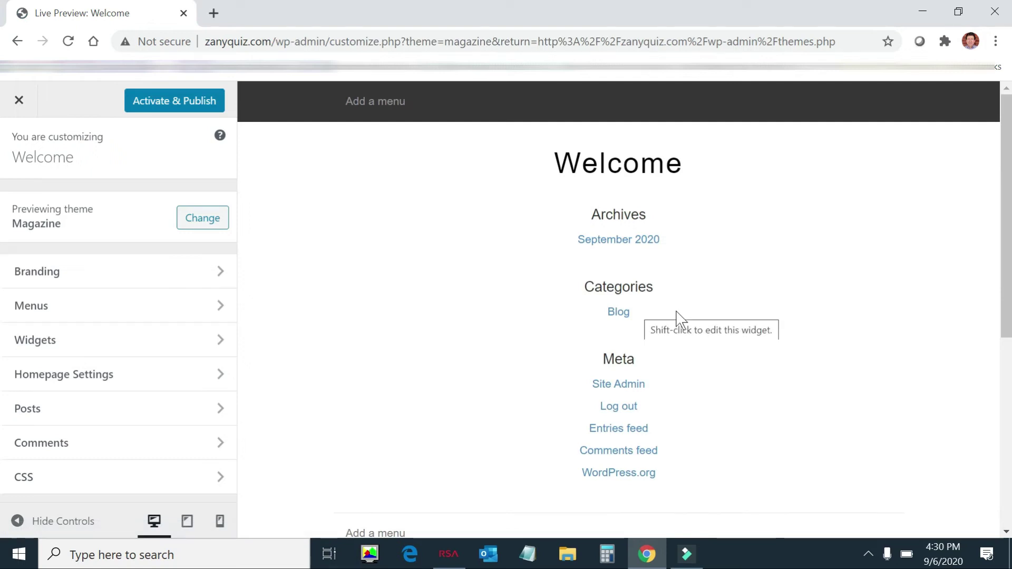
pyautogui.scroll(-5, 688, 320)
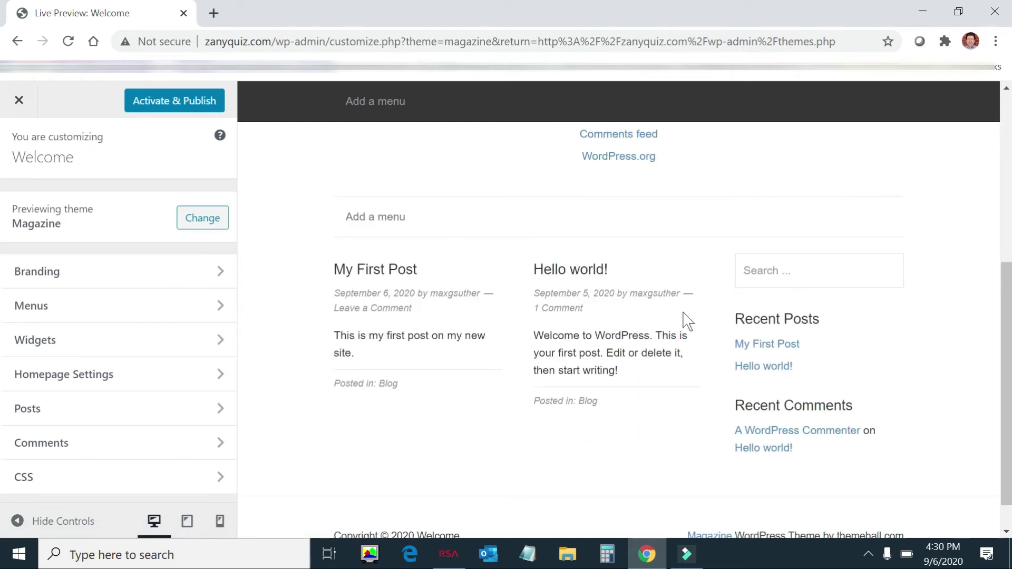
pyautogui.scroll(4, 580, 298)
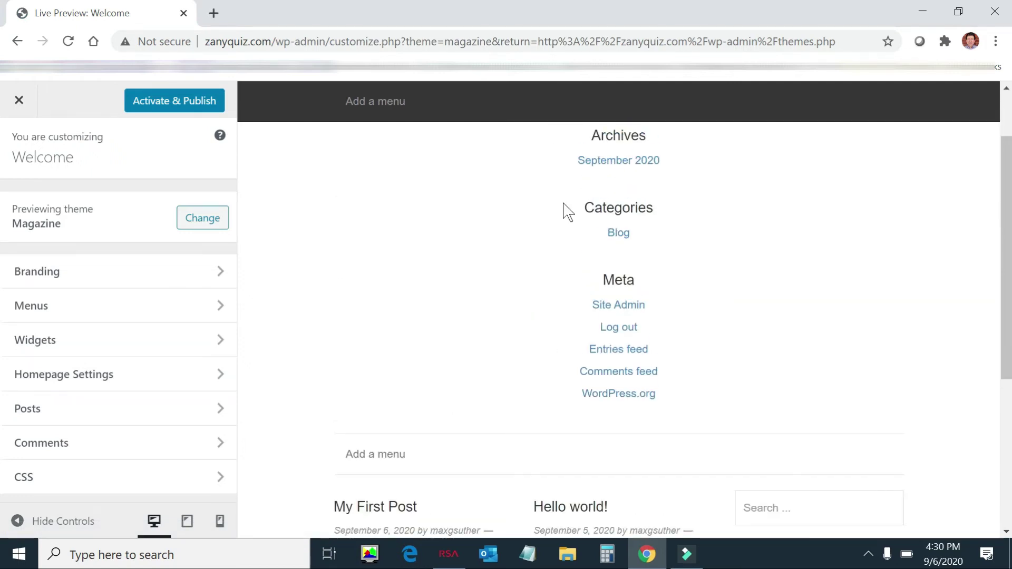
pyautogui.scroll(2, 689, 309)
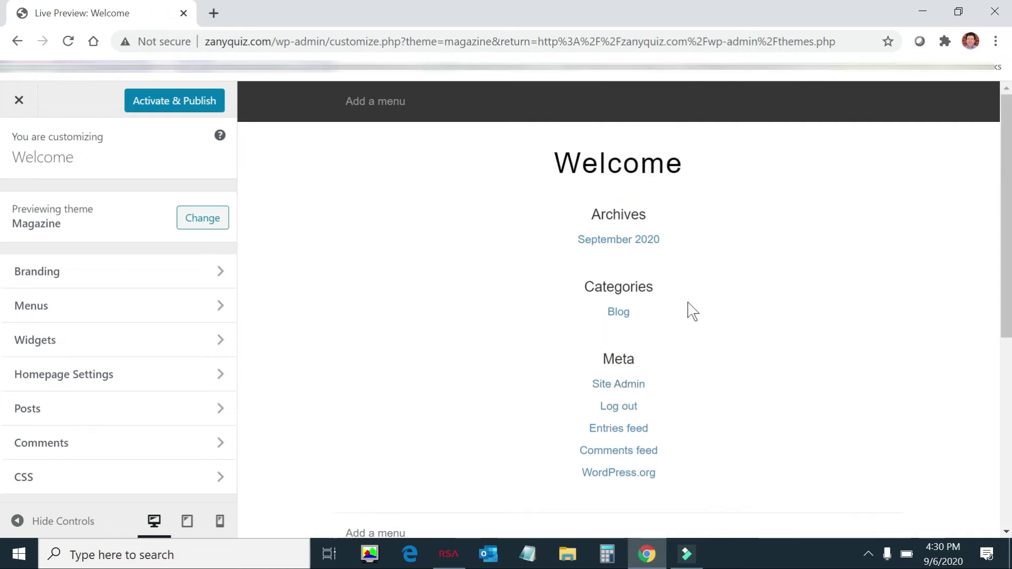
pyautogui.scroll(-6, 671, 379)
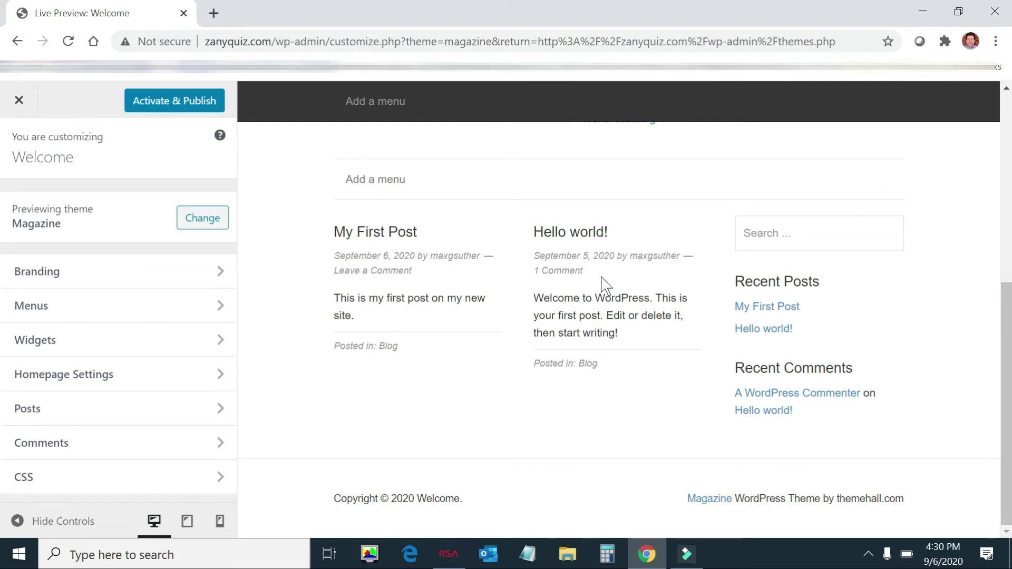
pyautogui.scroll(2, 605, 284)
pyautogui.scroll(3, 604, 285)
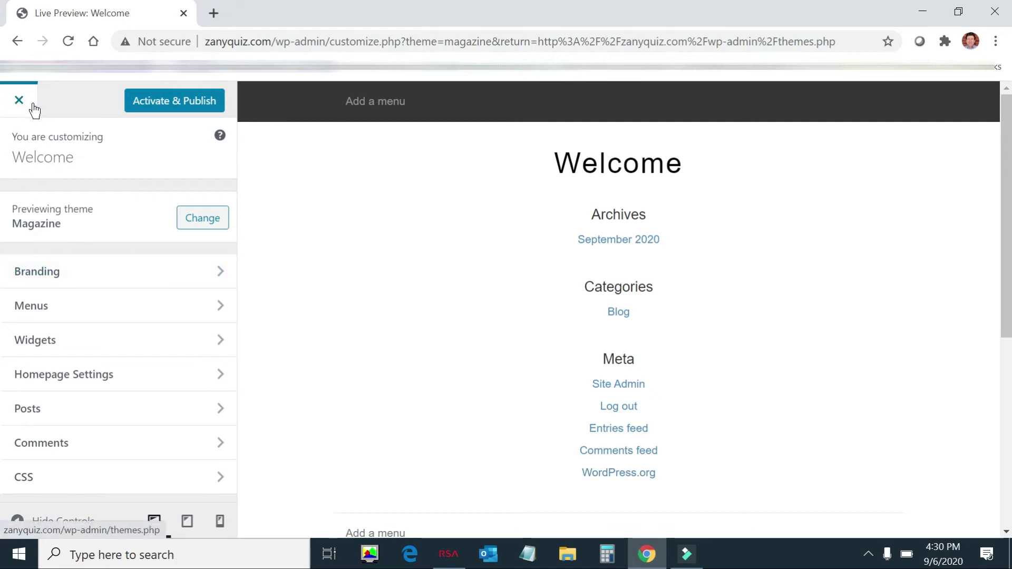
# Step: Activate and publish the Magazine theme, then close the Customizer
pyautogui.click(193, 106)
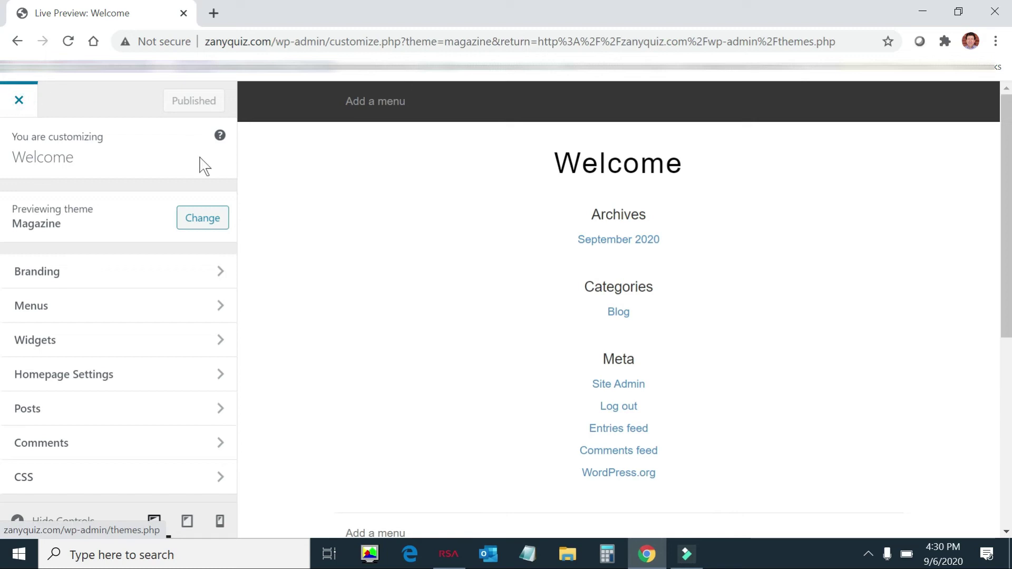
pyautogui.click(20, 101)
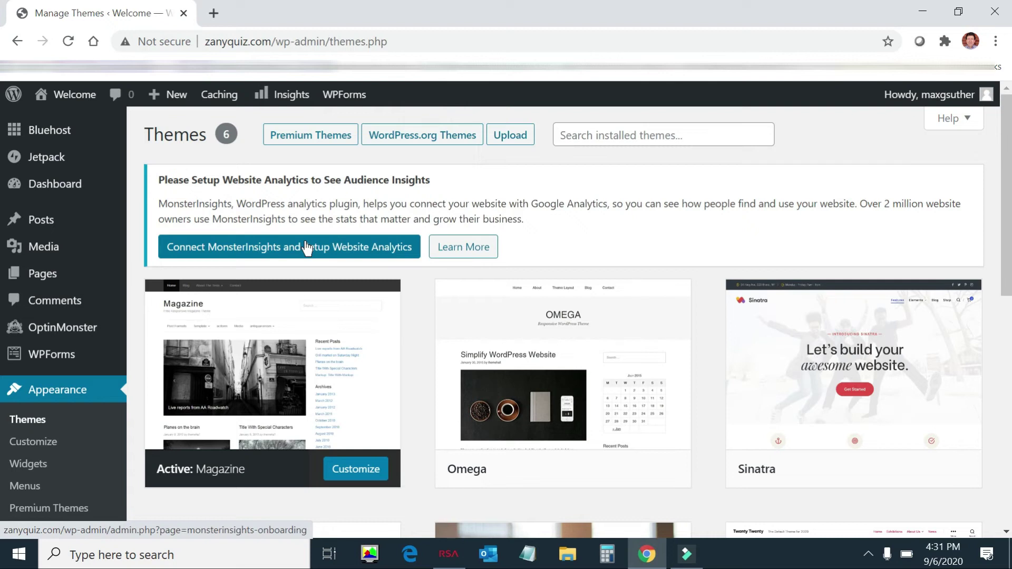
# Step: Scroll the themes list to confirm Magazine is now the active theme
pyautogui.scroll(-1, 306, 248)
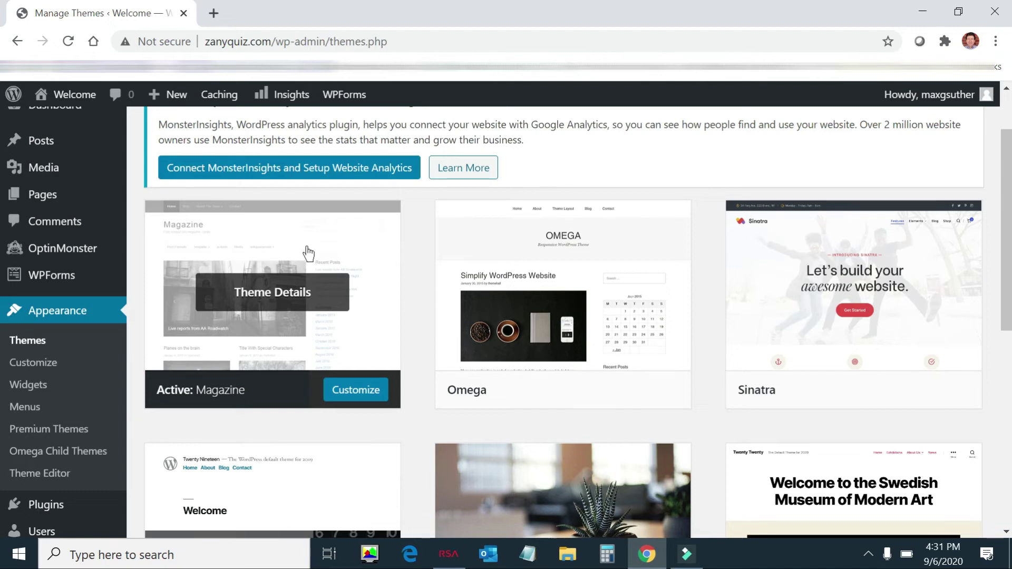
pyautogui.scroll(-1, 309, 253)
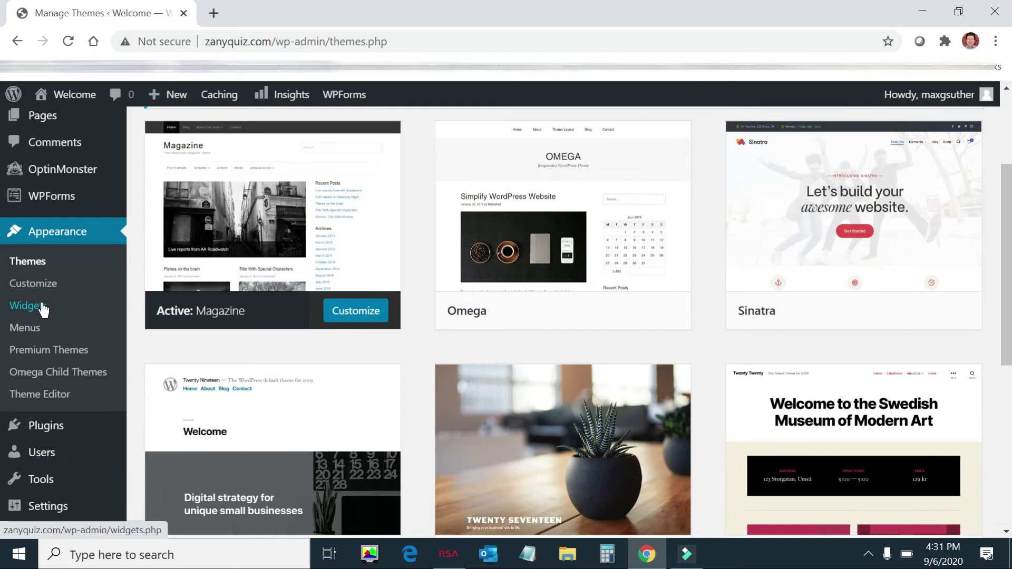
# Step: Create a new navigation menu named Home in Appearance > Menus
pyautogui.click(42, 327)
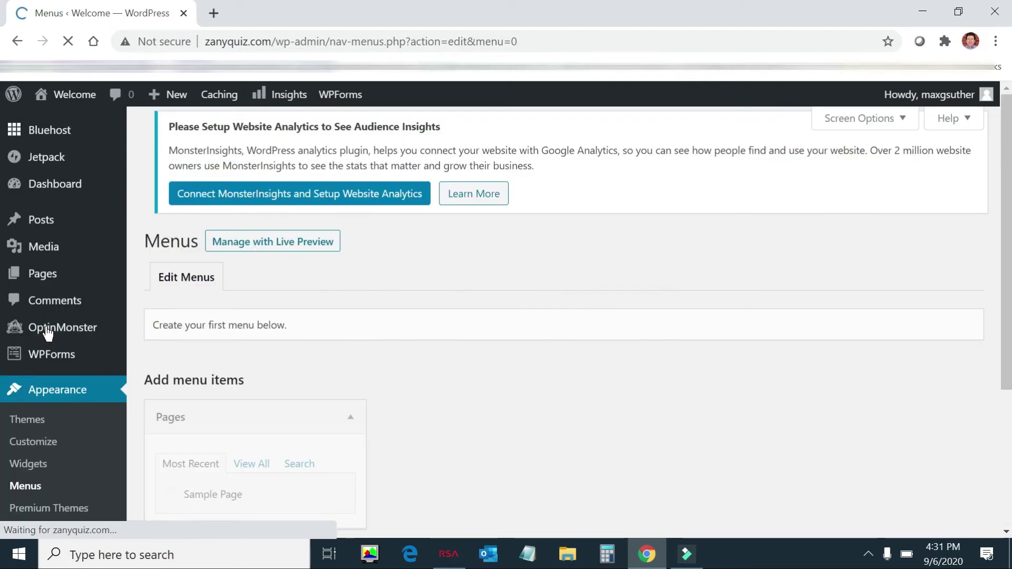
pyautogui.scroll(-3, 390, 337)
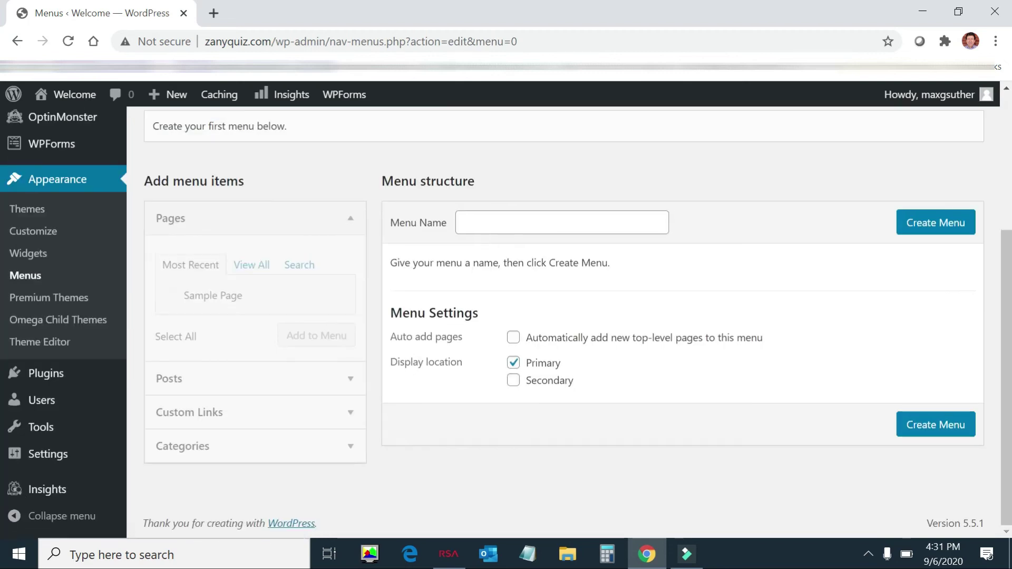
pyautogui.click(561, 222)
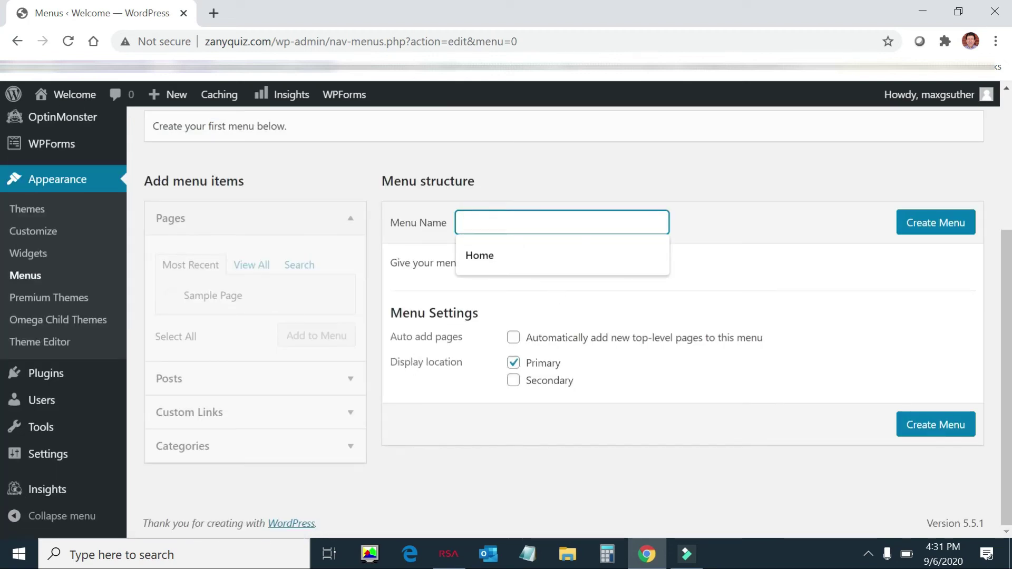
pyautogui.click(499, 255)
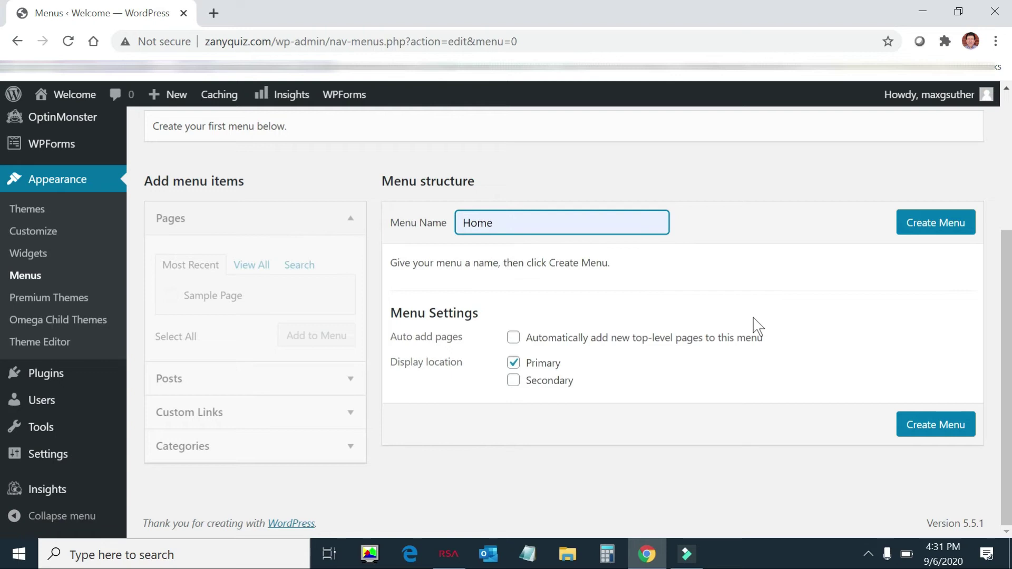
pyautogui.click(952, 226)
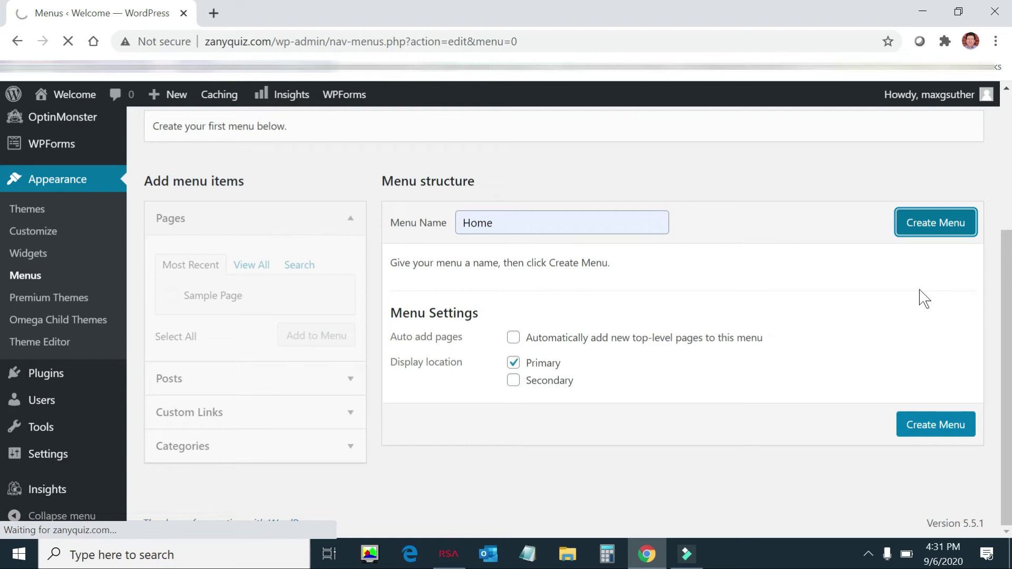
# Step: Add the Blog category to the Home menu
pyautogui.scroll(-3, 801, 354)
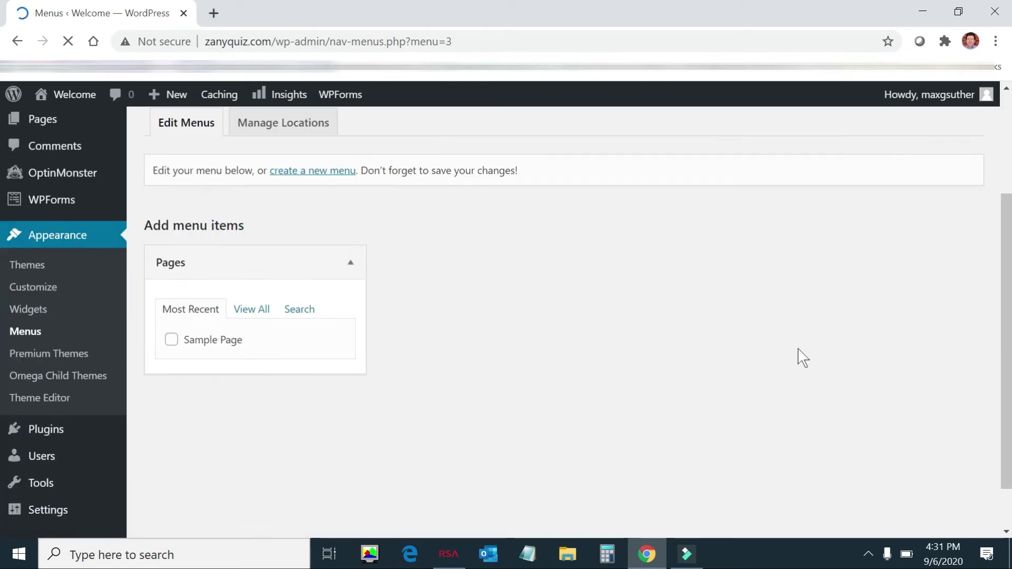
pyautogui.scroll(-1, 802, 361)
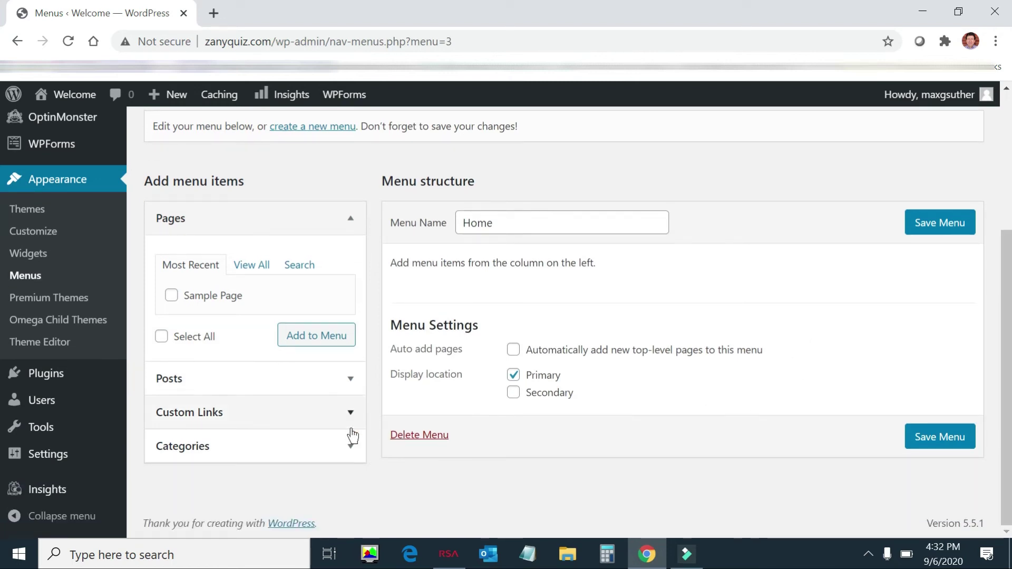
pyautogui.click(353, 379)
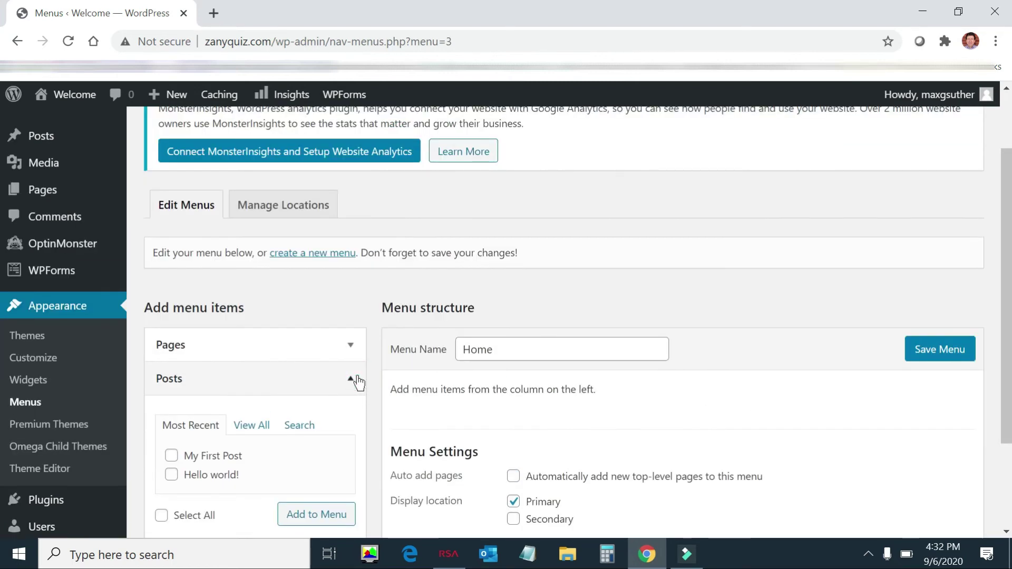
pyautogui.scroll(-1, 357, 409)
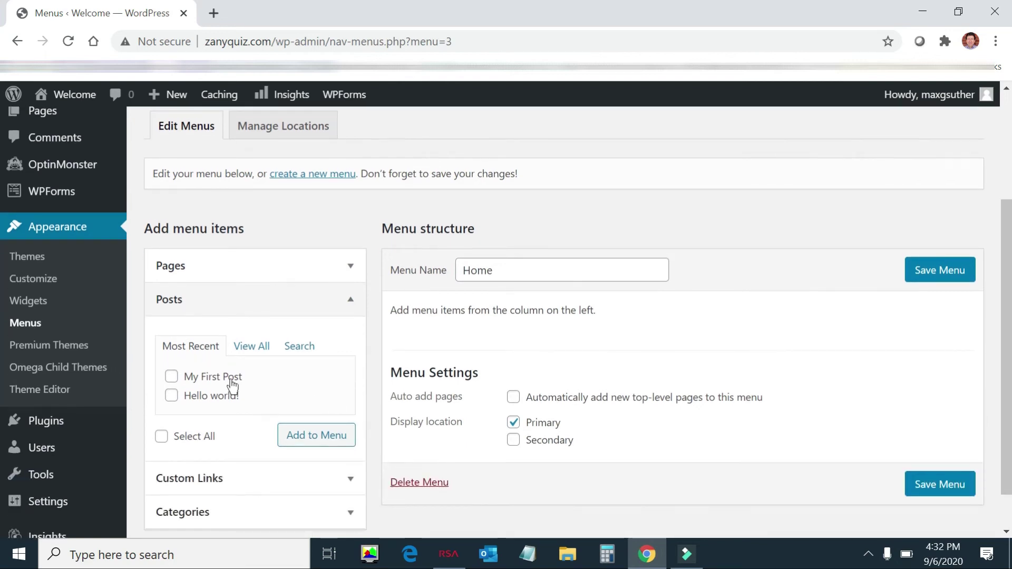
pyautogui.scroll(-1, 327, 401)
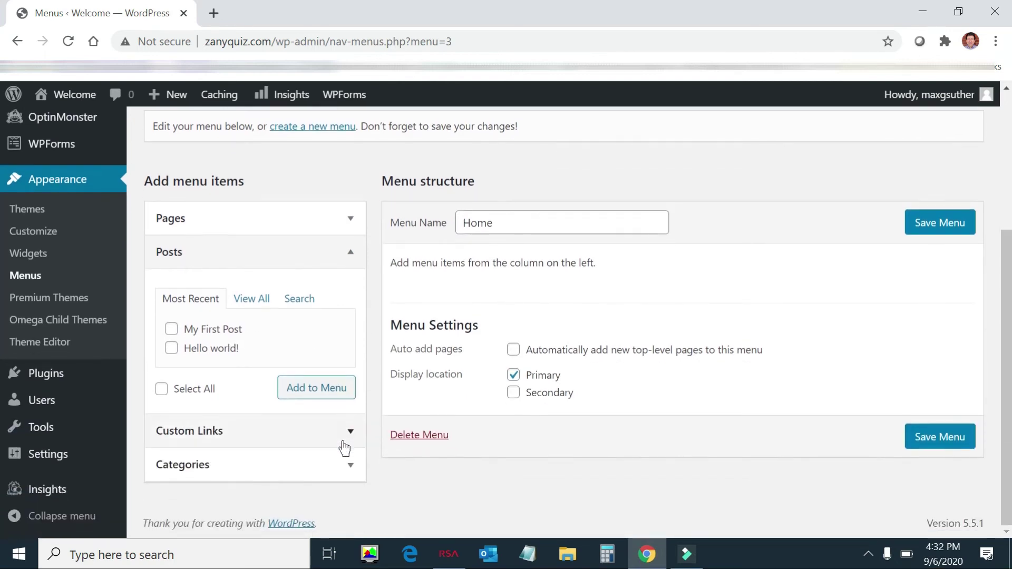
pyautogui.click(354, 467)
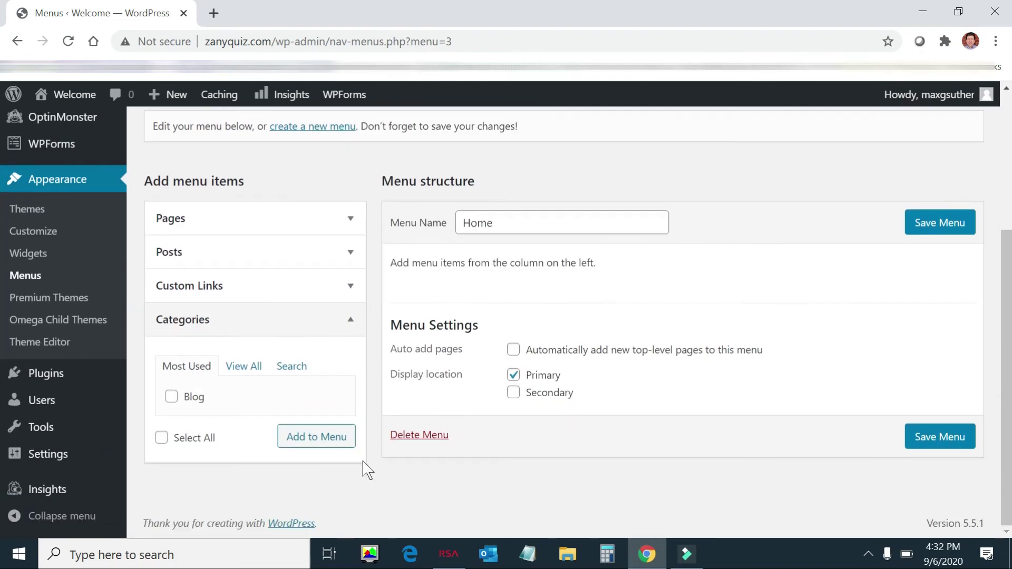
pyautogui.click(172, 398)
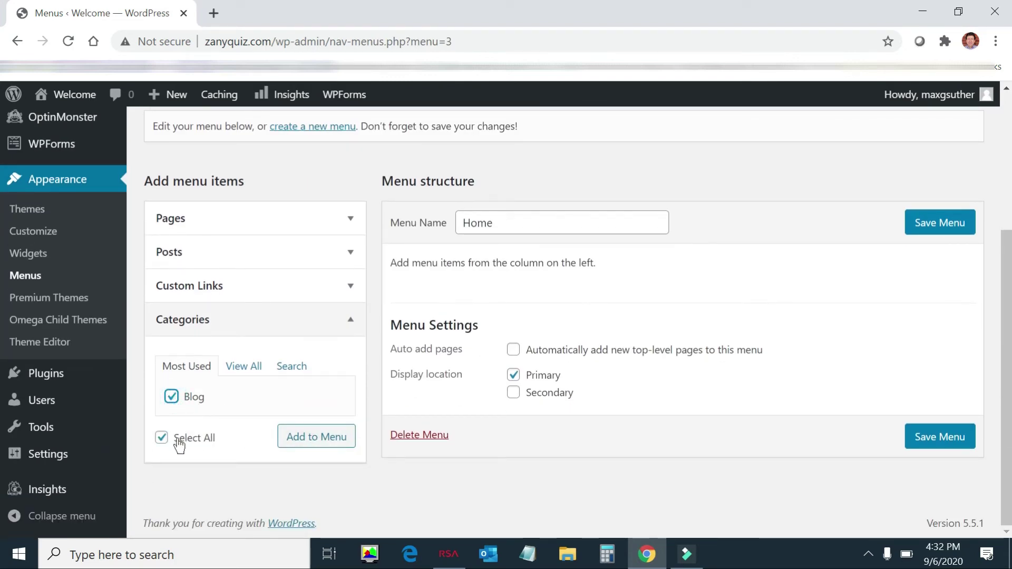
pyautogui.click(162, 439)
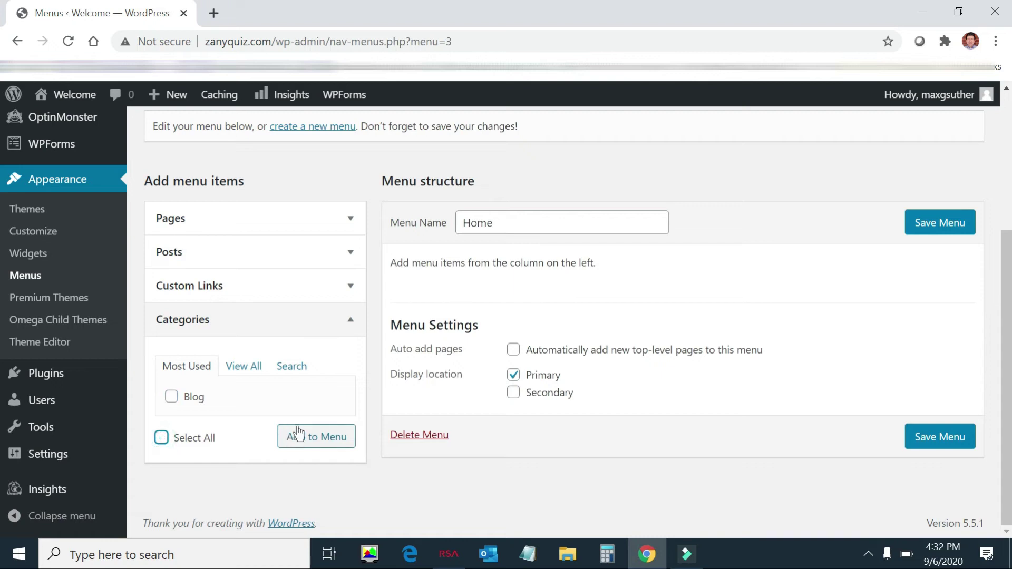
pyautogui.click(172, 398)
pyautogui.click(335, 445)
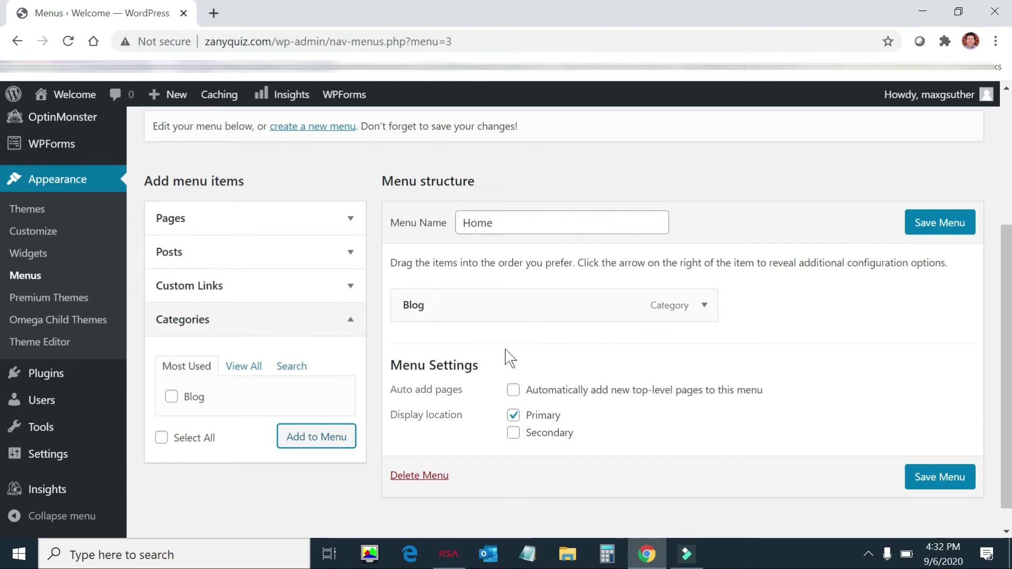
# Step: Save the Home menu so it reports 'Home has been updated.'
pyautogui.moveTo(74, 96)
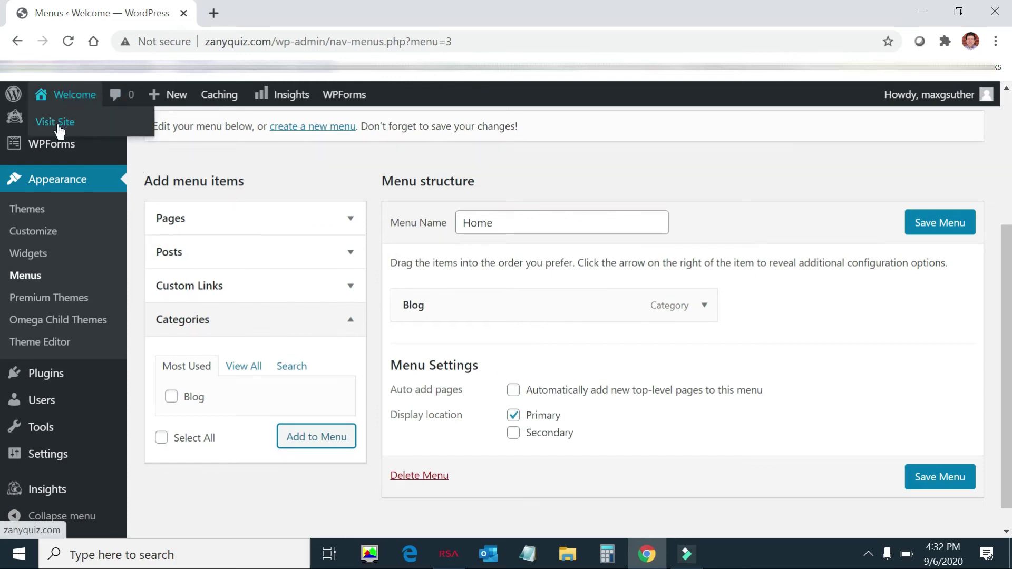
pyautogui.click(952, 479)
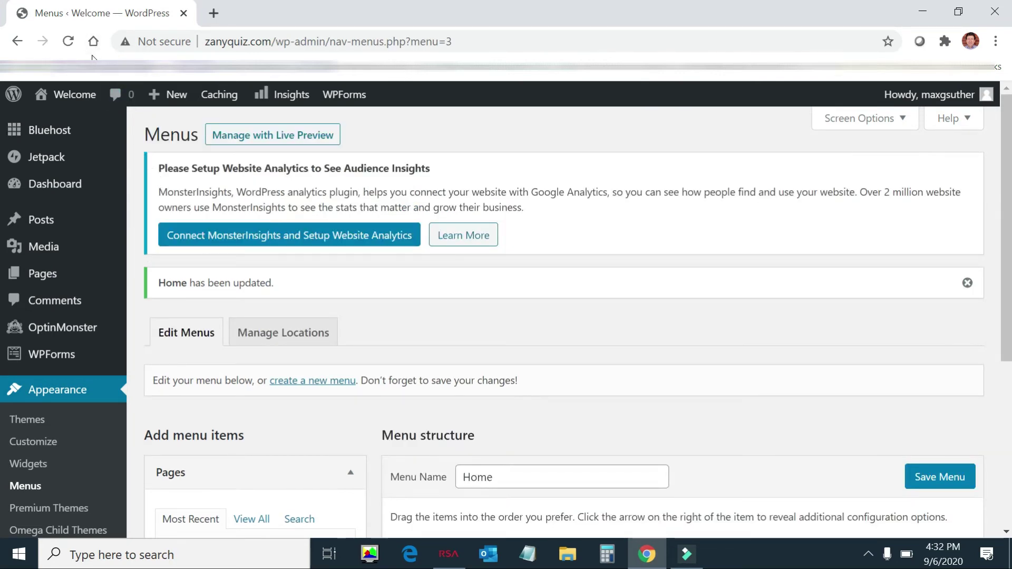
pyautogui.moveTo(66, 98)
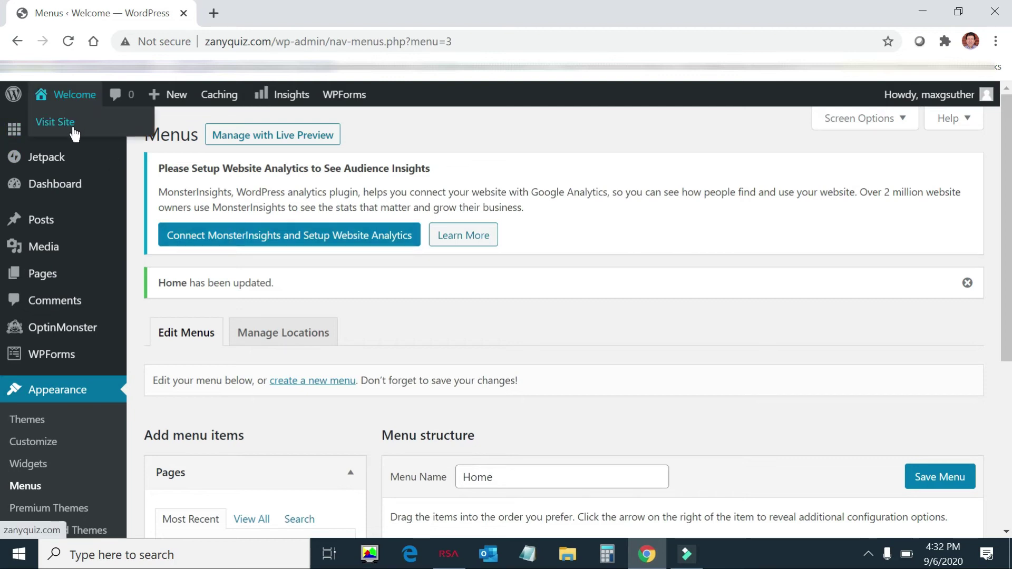
pyautogui.click(63, 125)
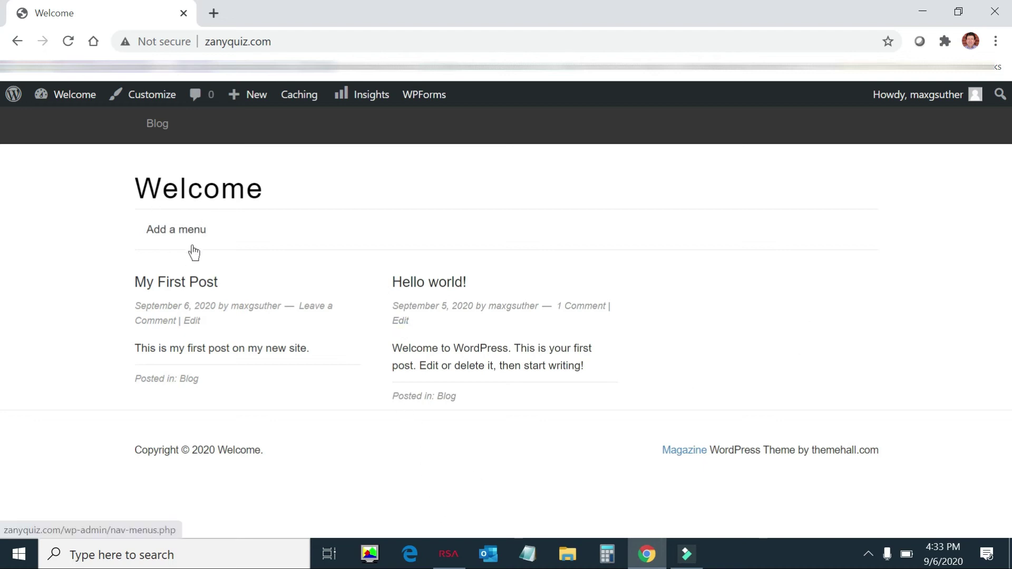
pyautogui.click(190, 281)
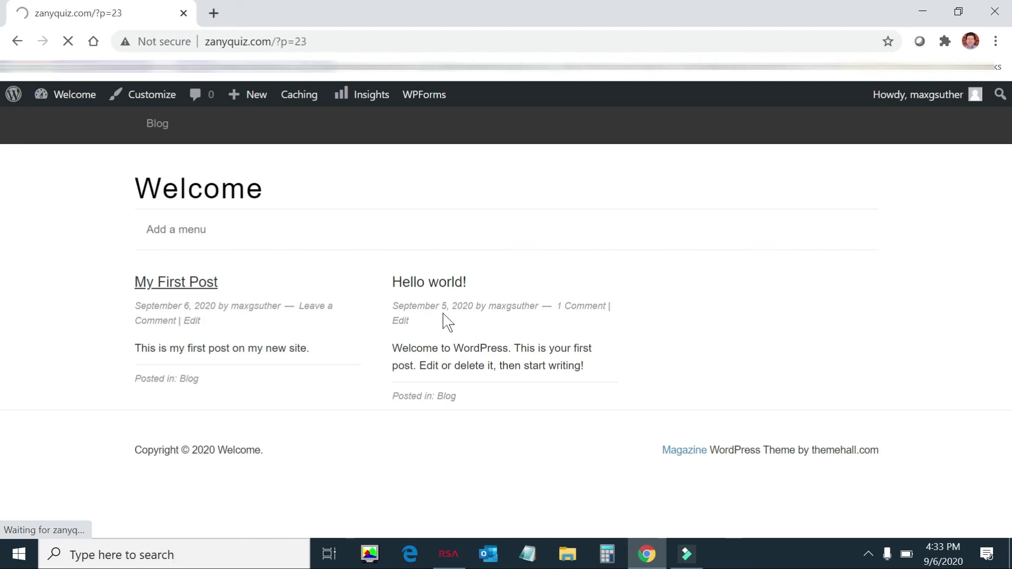
pyautogui.scroll(-5, 442, 324)
pyautogui.scroll(-3, 445, 310)
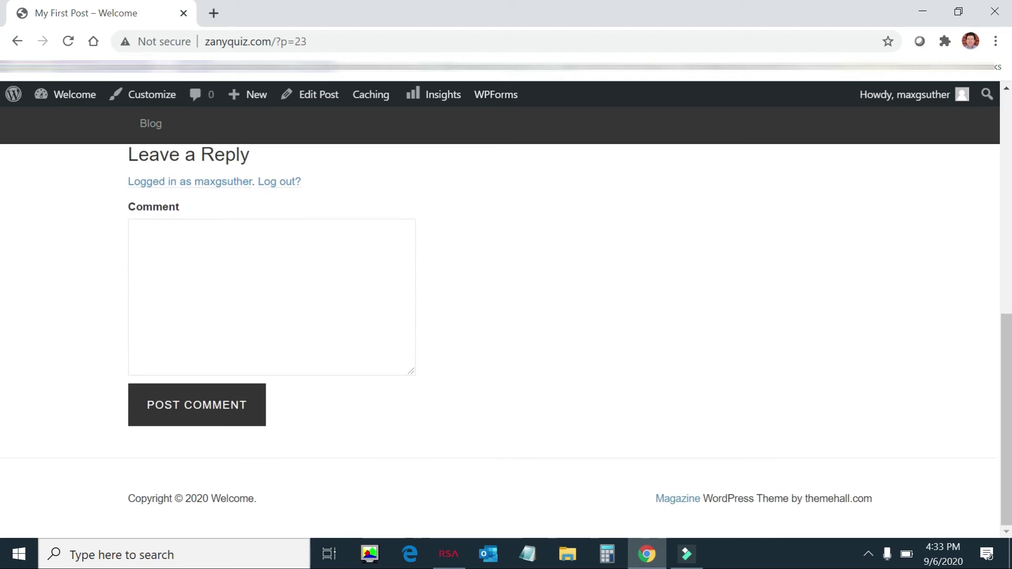
pyautogui.scroll(3, 421, 283)
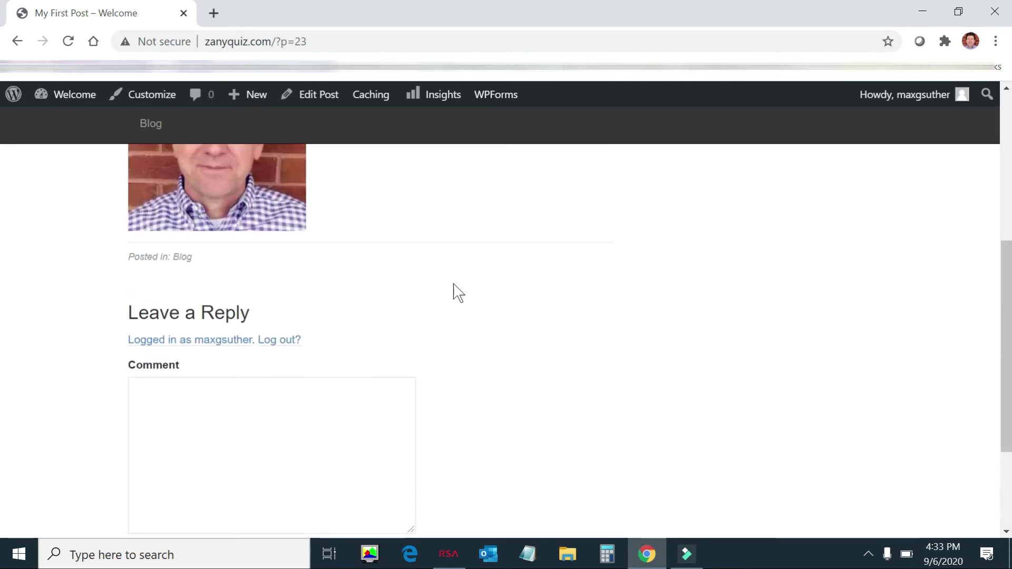
pyautogui.scroll(4, 456, 290)
pyautogui.scroll(2, 475, 290)
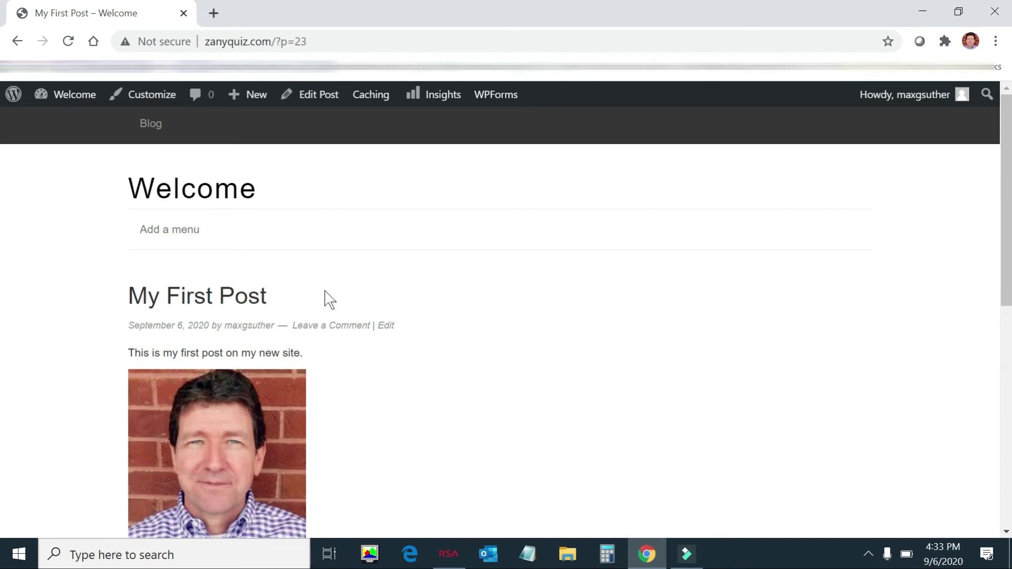
pyautogui.moveTo(41, 96)
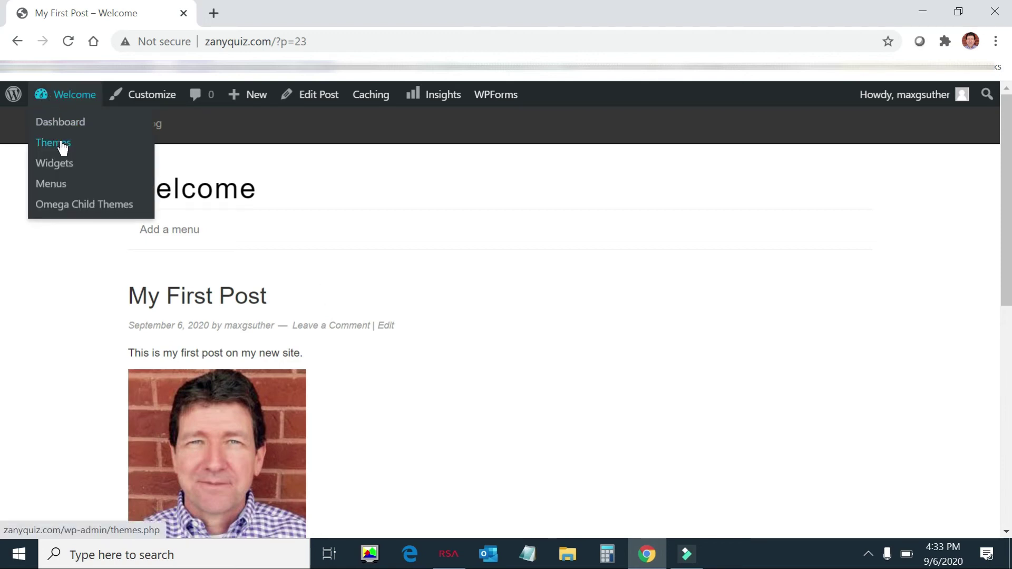
pyautogui.click(66, 163)
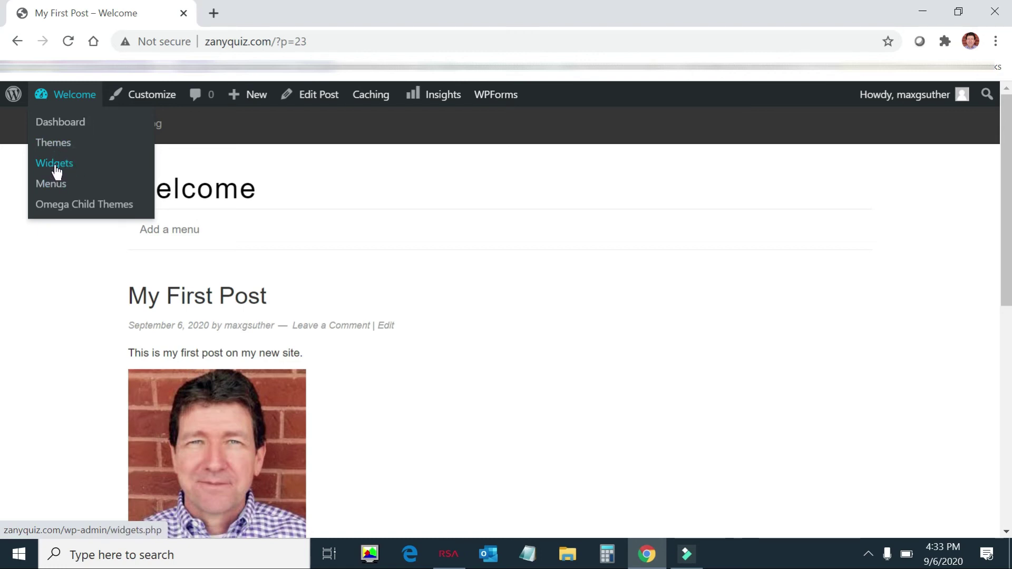
pyautogui.click(60, 165)
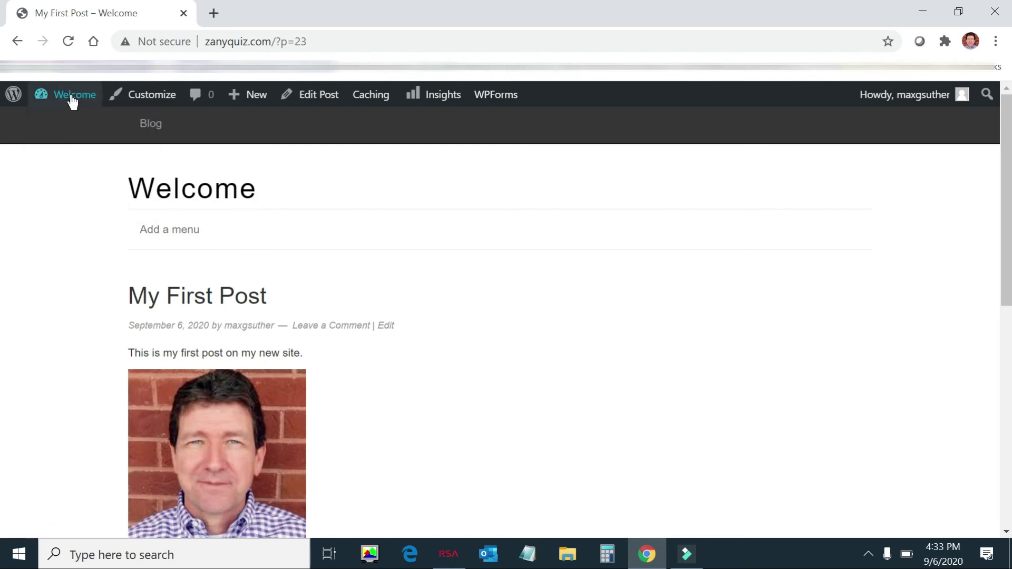
pyautogui.moveTo(73, 102)
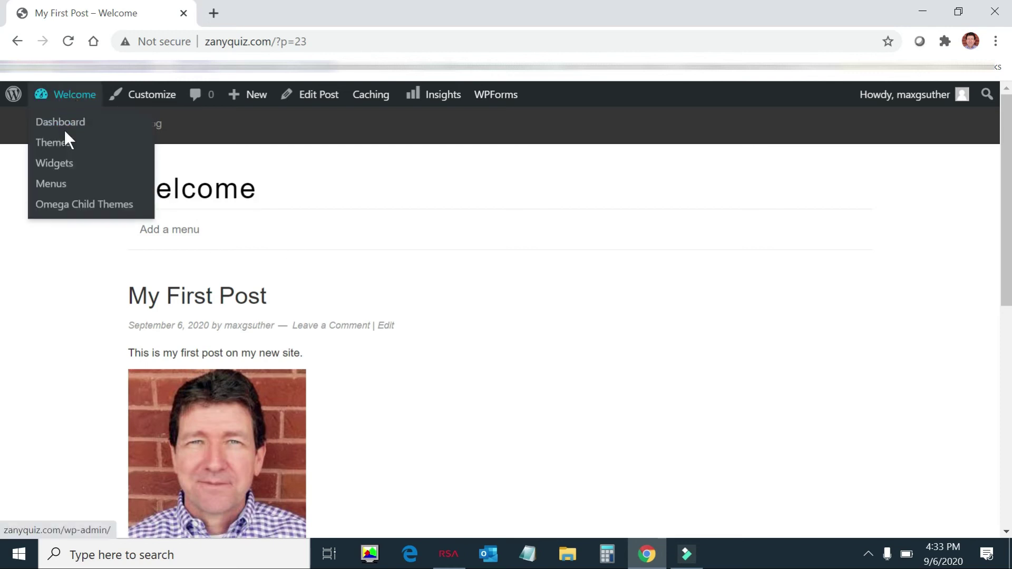
# Step: Drag the Calendar widget into the Header Right area and close its settings with no title
pyautogui.click(60, 164)
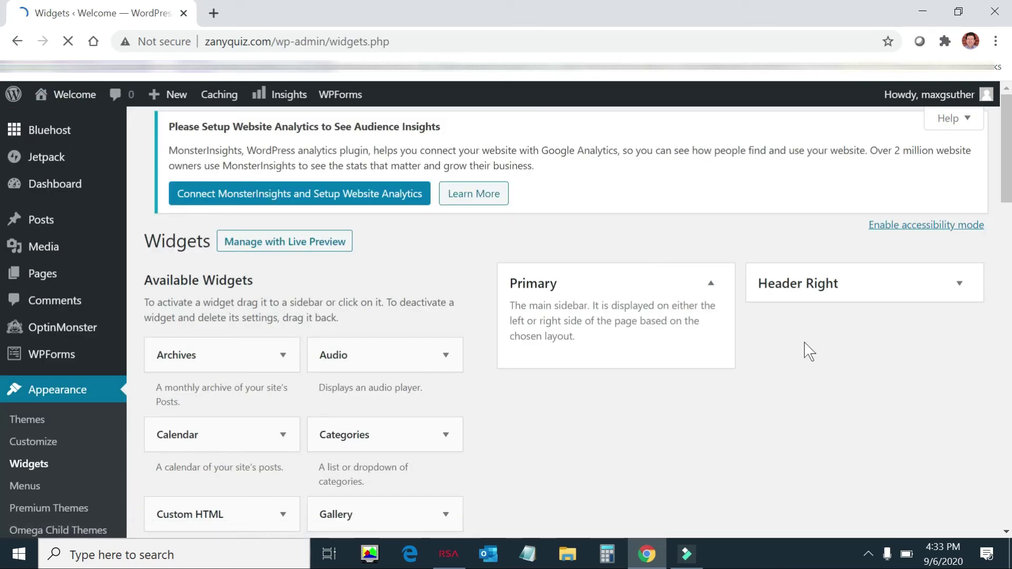
pyautogui.scroll(-3, 696, 391)
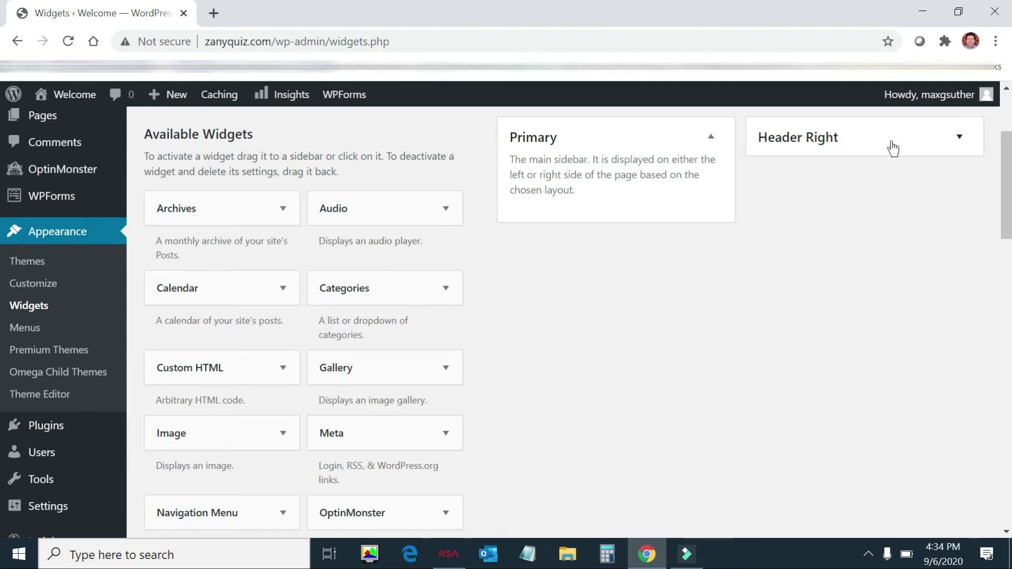
pyautogui.click(906, 152)
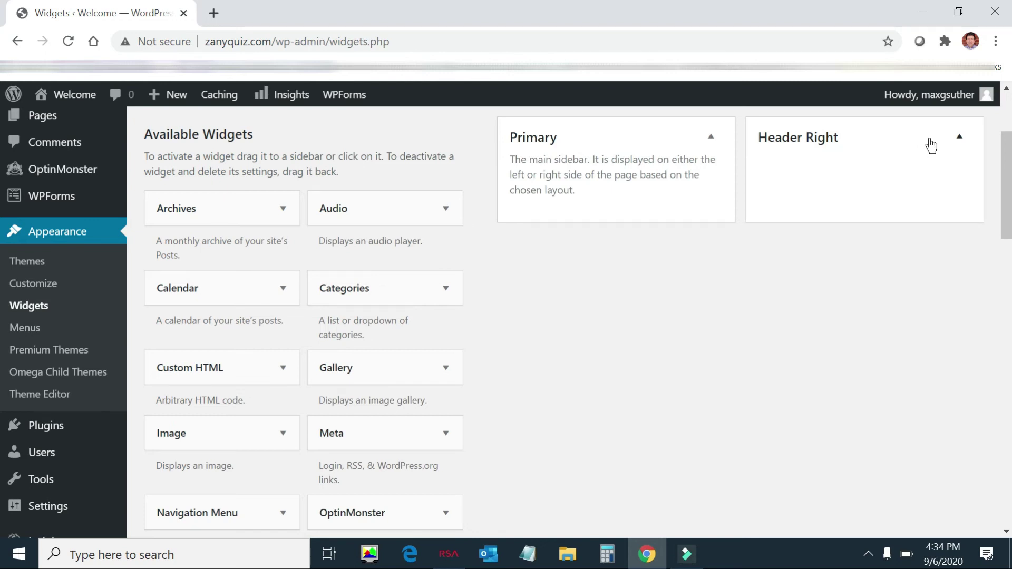
pyautogui.click(569, 193)
pyautogui.scroll(-1, 531, 368)
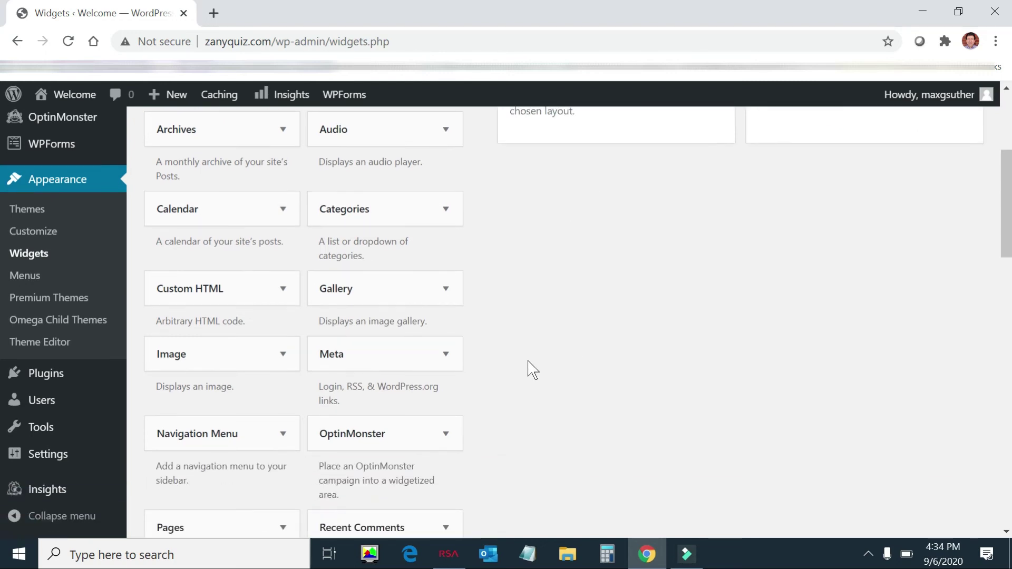
pyautogui.scroll(1, 531, 368)
pyautogui.scroll(2, 532, 370)
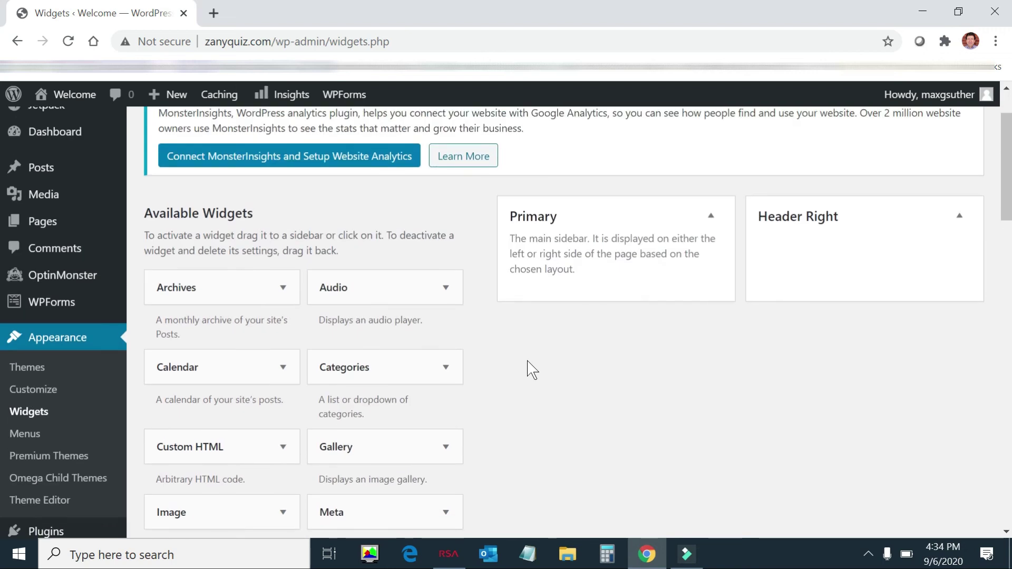
pyautogui.moveTo(251, 368); pyautogui.dragTo(844, 254)
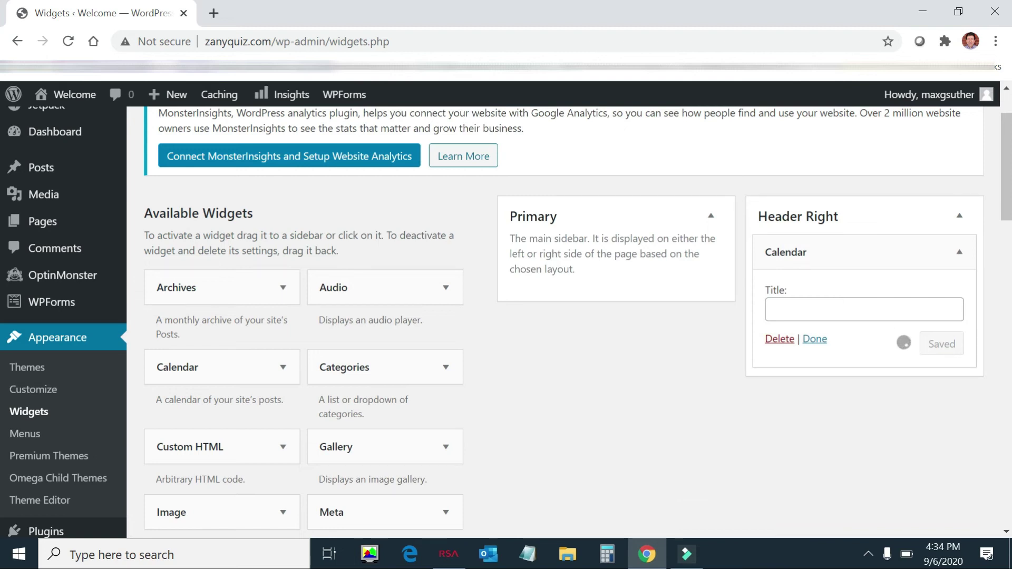
pyautogui.click(816, 340)
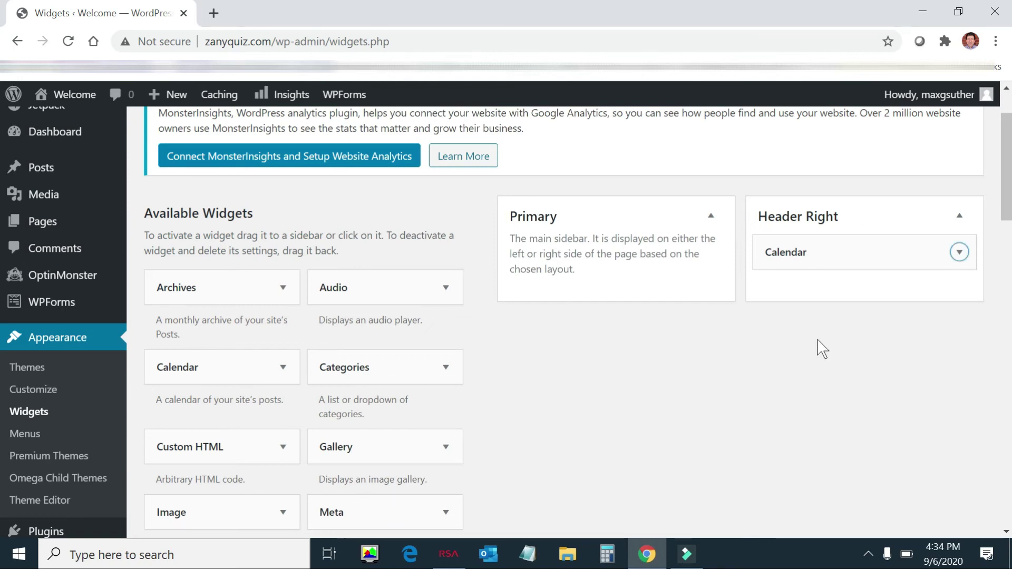
pyautogui.scroll(-15, 822, 349)
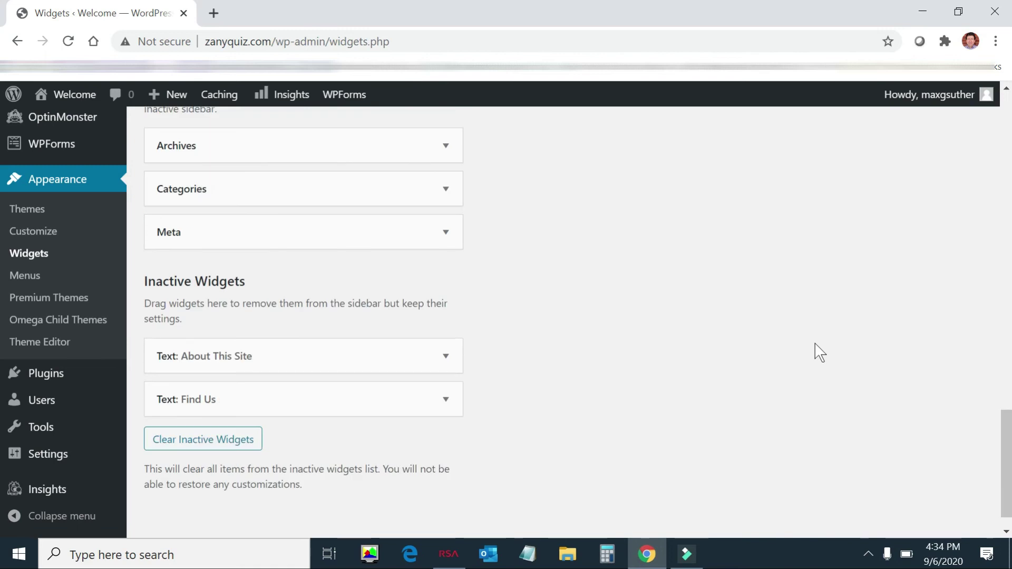
pyautogui.scroll(10, 818, 353)
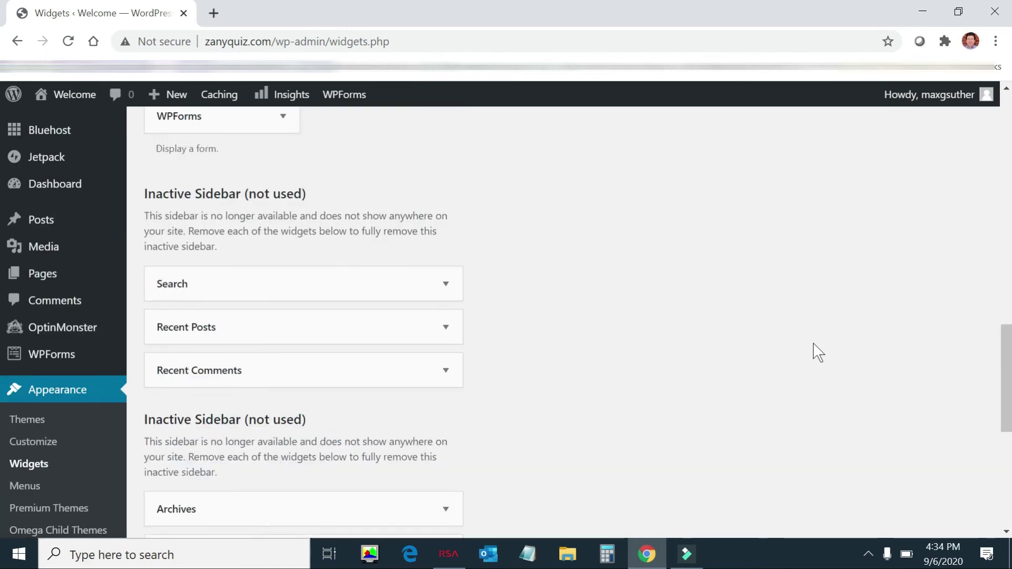
pyautogui.scroll(3, 817, 354)
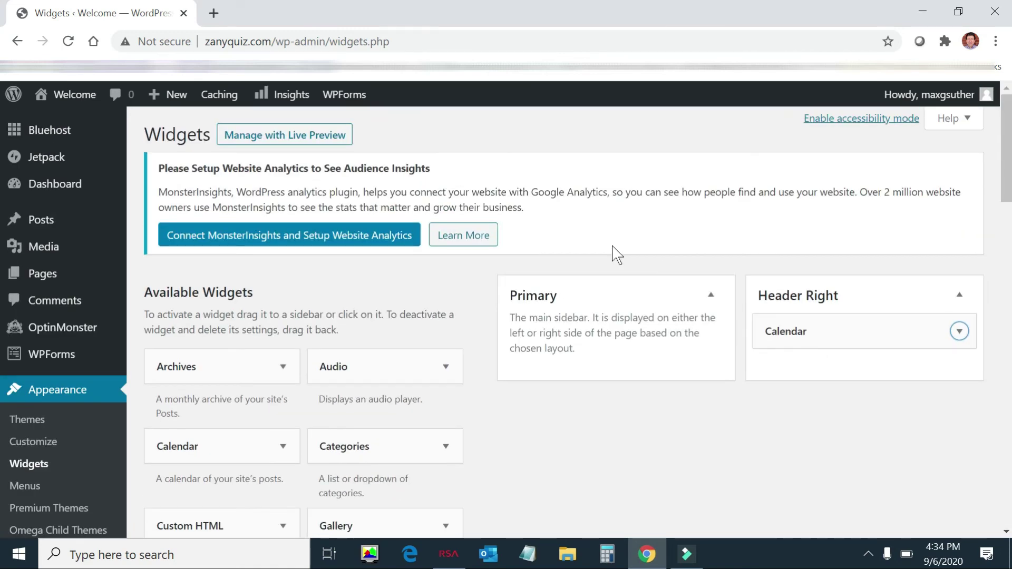
# Step: Visit the live homepage and check the September 2020 calendar beside the Welcome title
pyautogui.moveTo(85, 98)
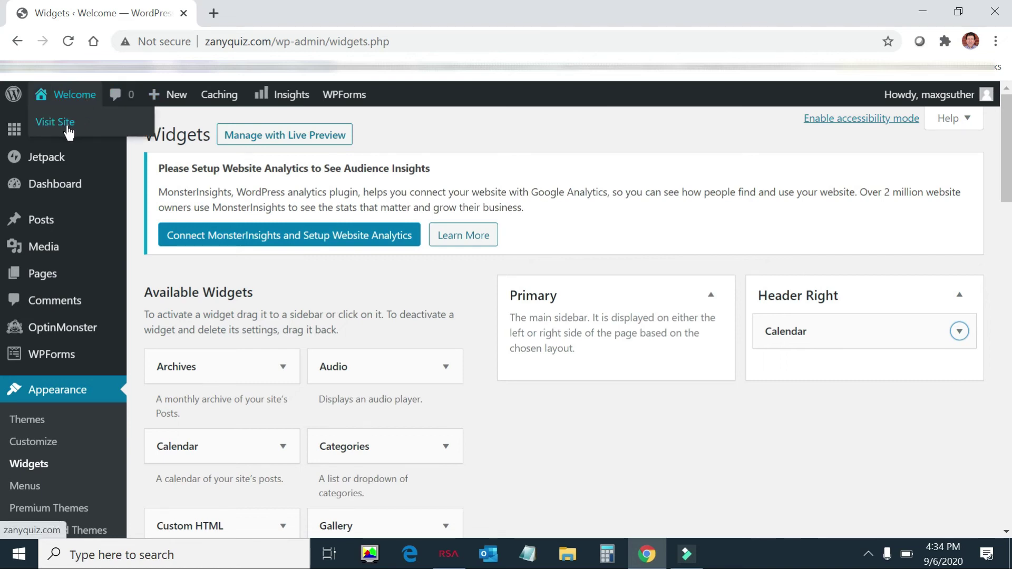
pyautogui.rightClick(67, 127)
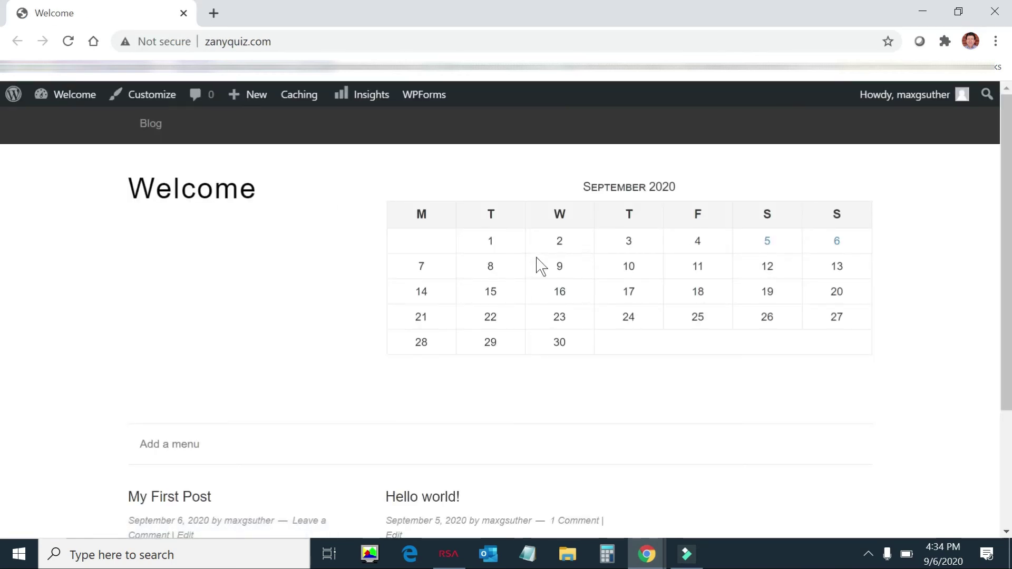
pyautogui.scroll(-3, 537, 266)
pyautogui.scroll(3, 591, 271)
pyautogui.scroll(-3, 518, 329)
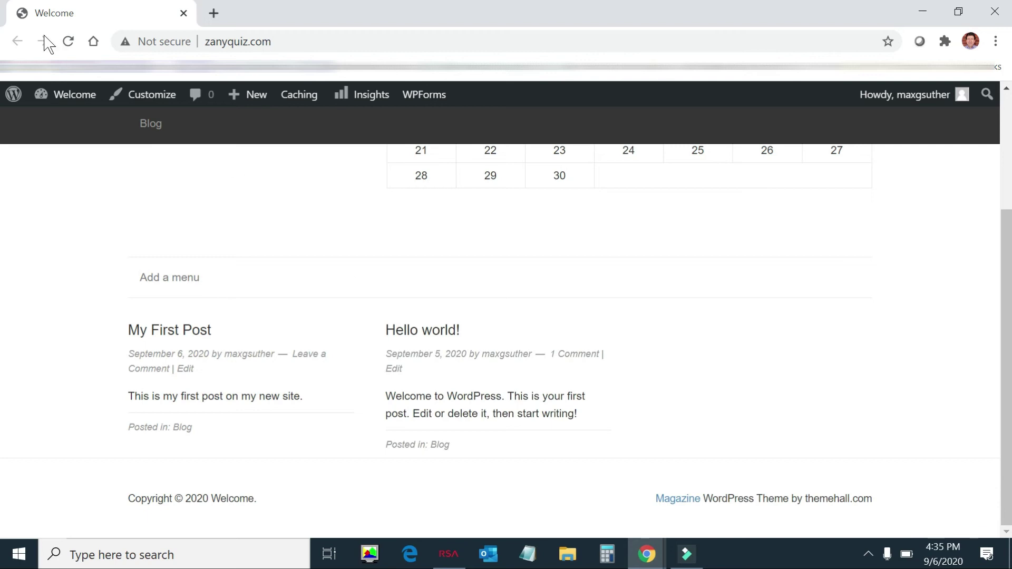
# Step: Go to the admin Dashboard and start a new page from Pages > Add New
pyautogui.moveTo(77, 96)
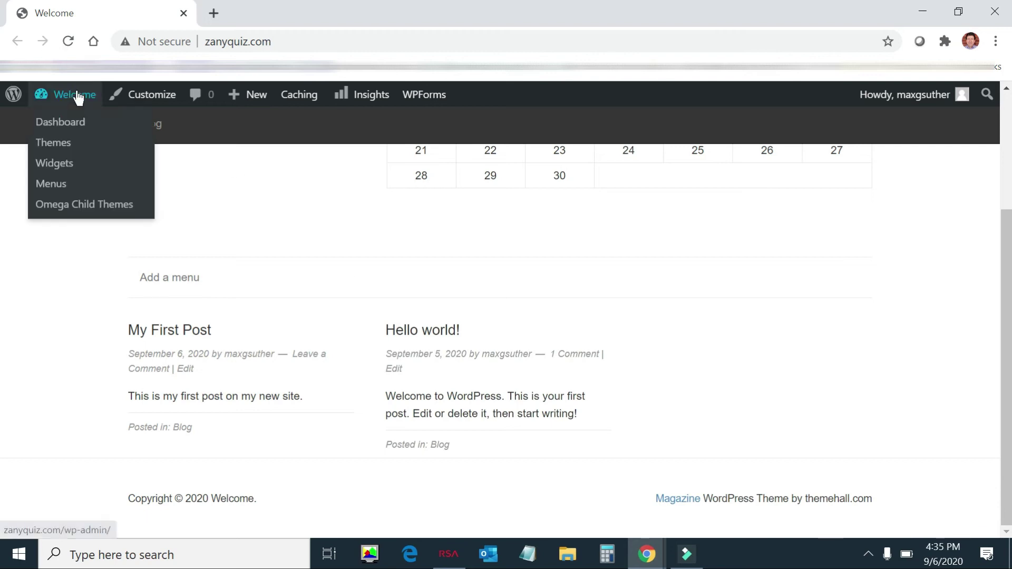
pyautogui.click(72, 126)
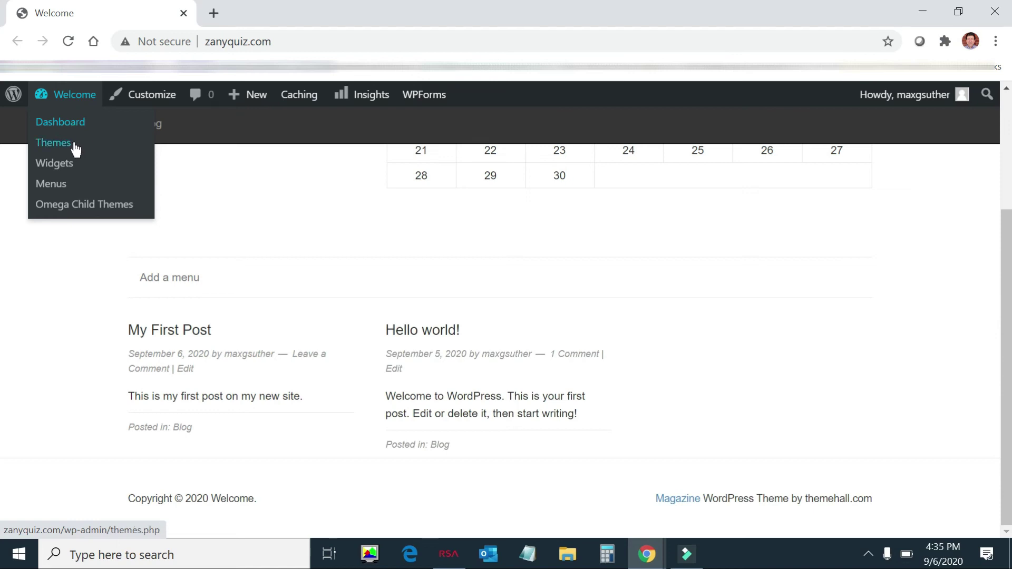
pyautogui.click(60, 127)
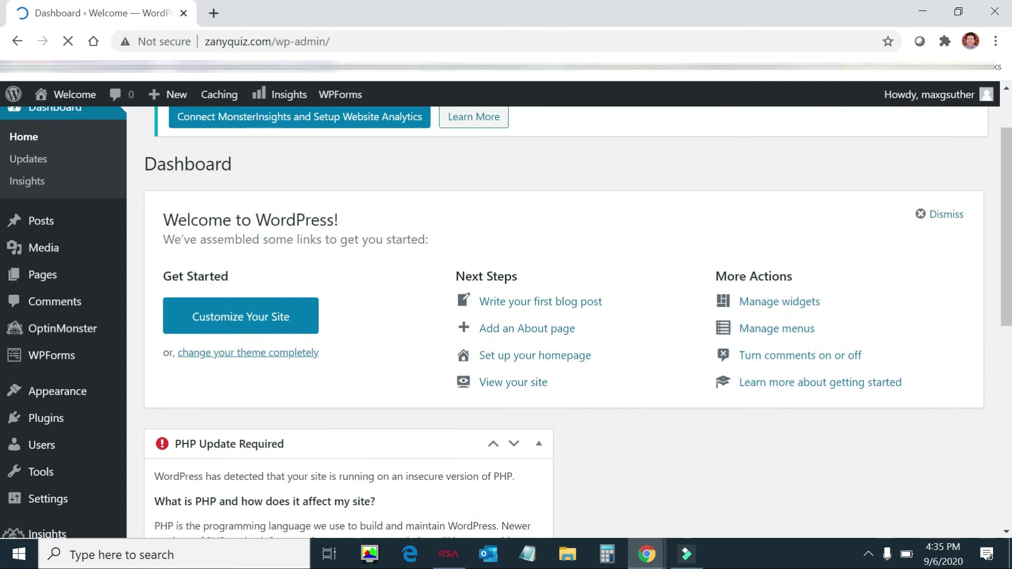
pyautogui.scroll(-3, 75, 238)
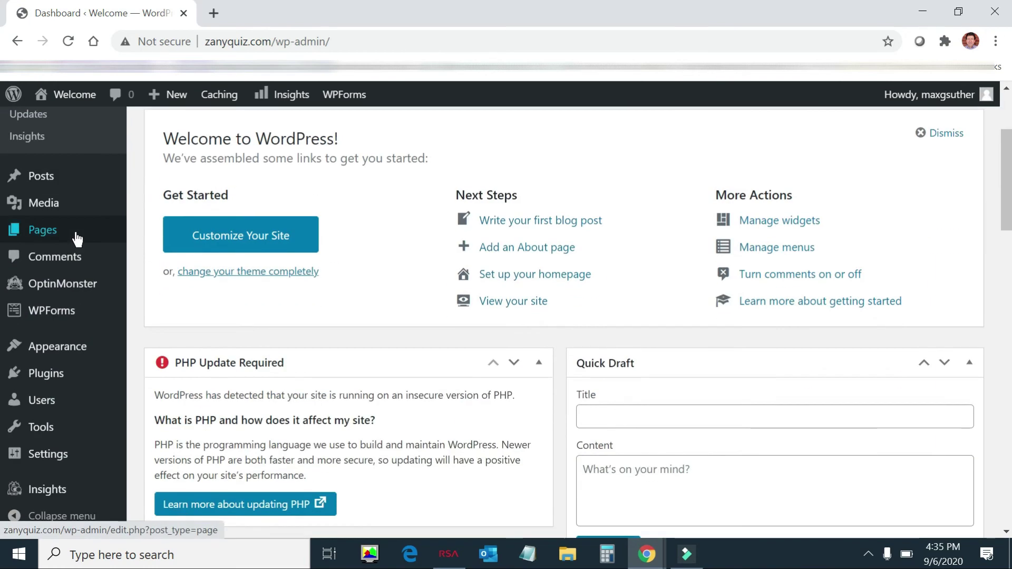
pyautogui.moveTo(75, 235)
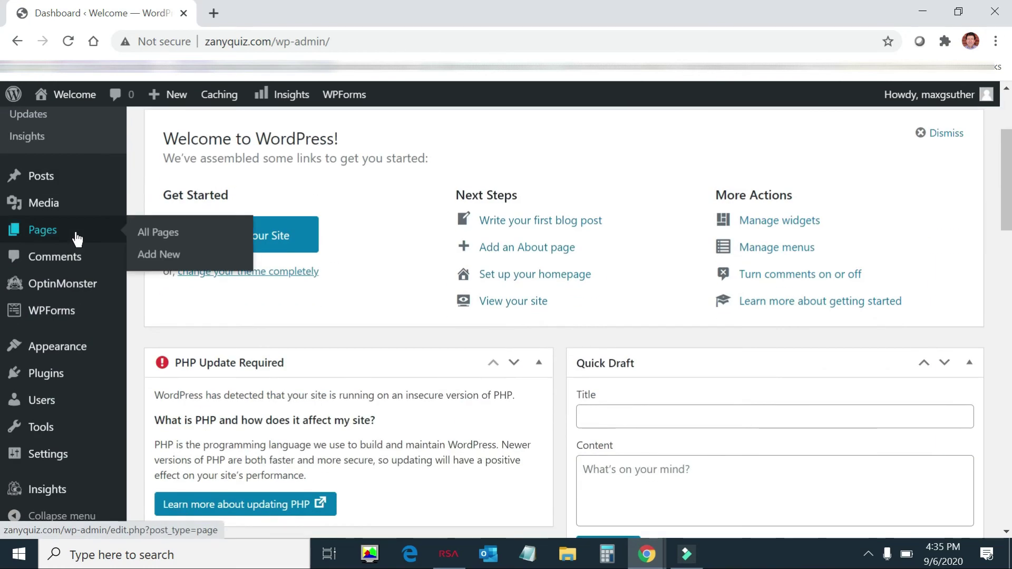
pyautogui.click(173, 259)
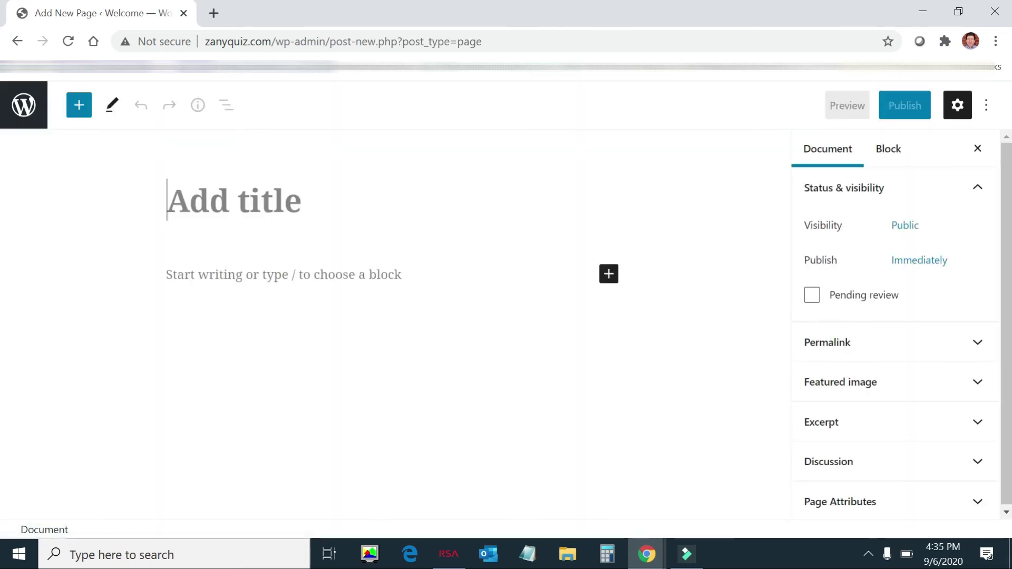
# Step: Title the page 'About', write 'This is a site about funny riddles and laughs', and publish it
pyautogui.write('About')
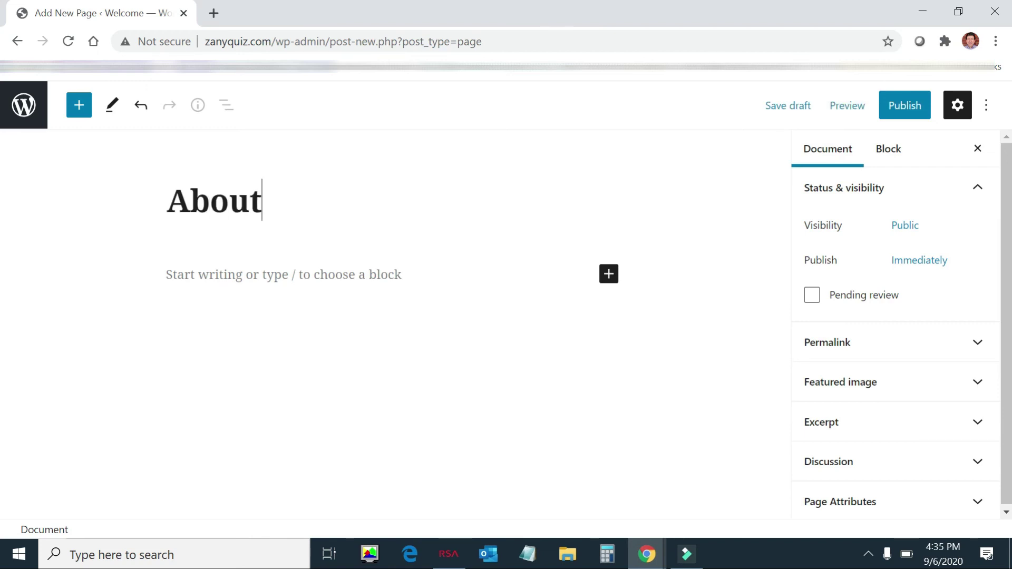
pyautogui.press('Return')
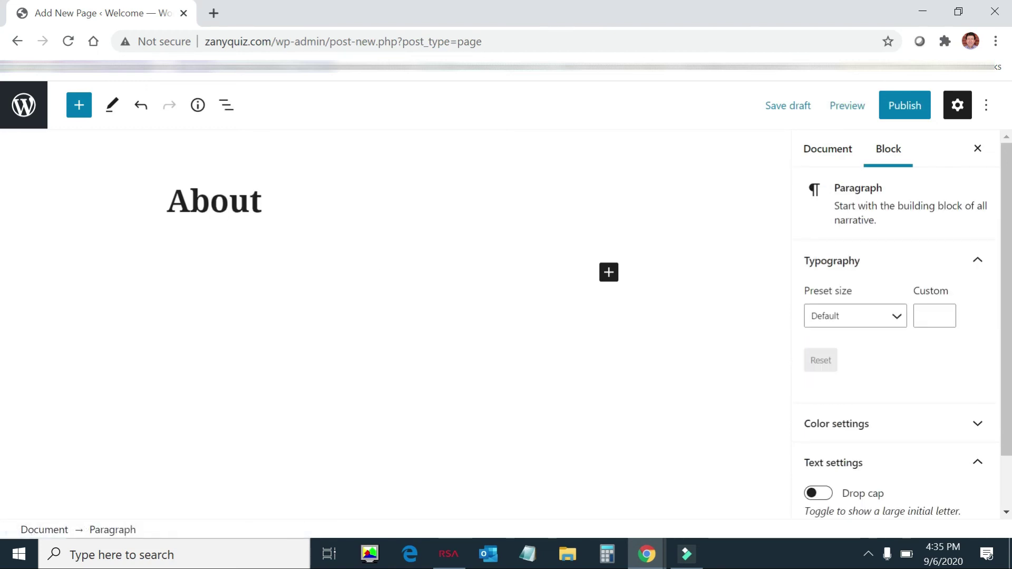
pyautogui.write('This is a site about')
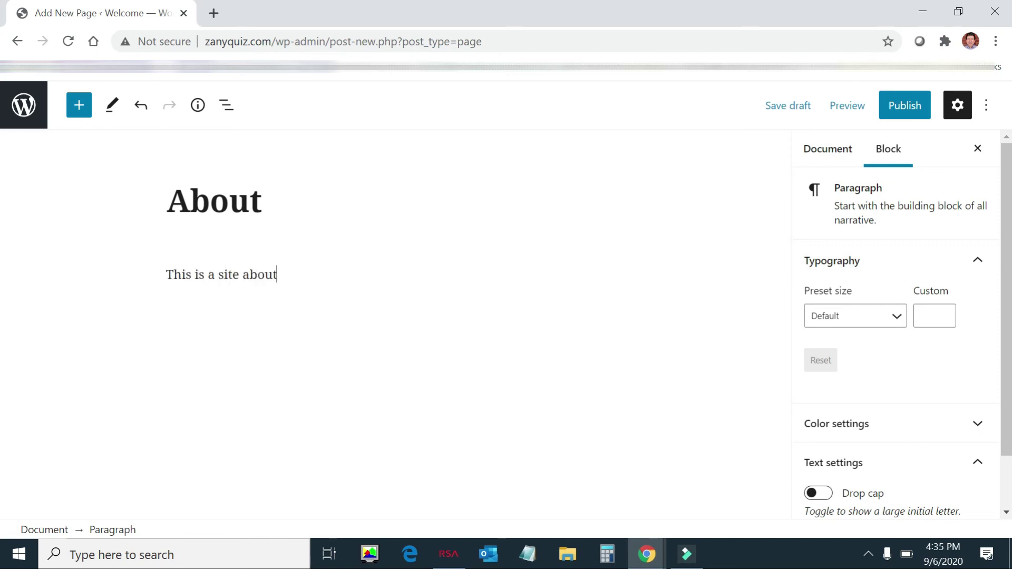
pyautogui.write(' qui')
pyautogui.press('BackSpace')
pyautogui.press('BackSpace')
pyautogui.press('BackSpace')
pyautogui.write('funny')
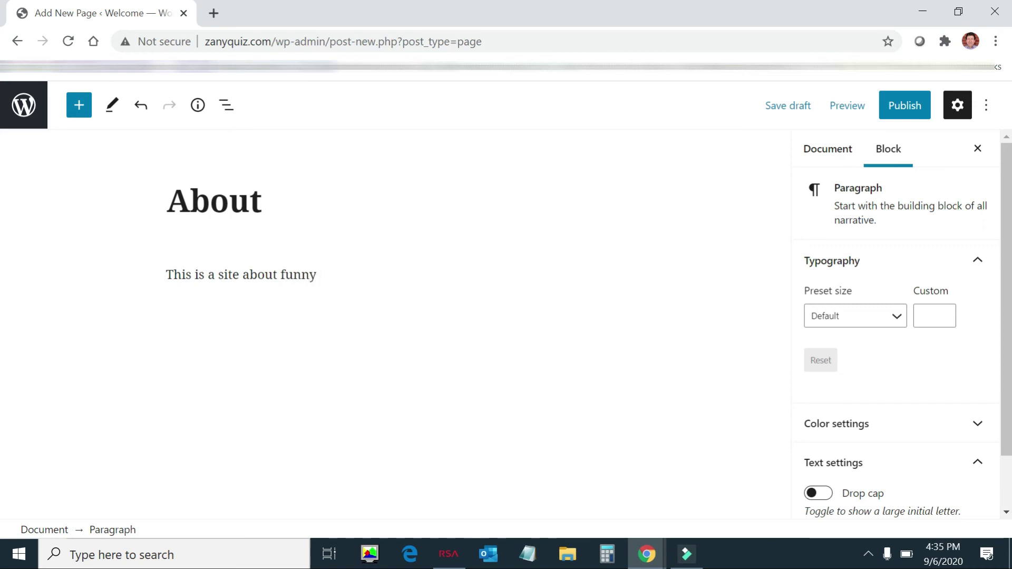
pyautogui.write(' riddles')
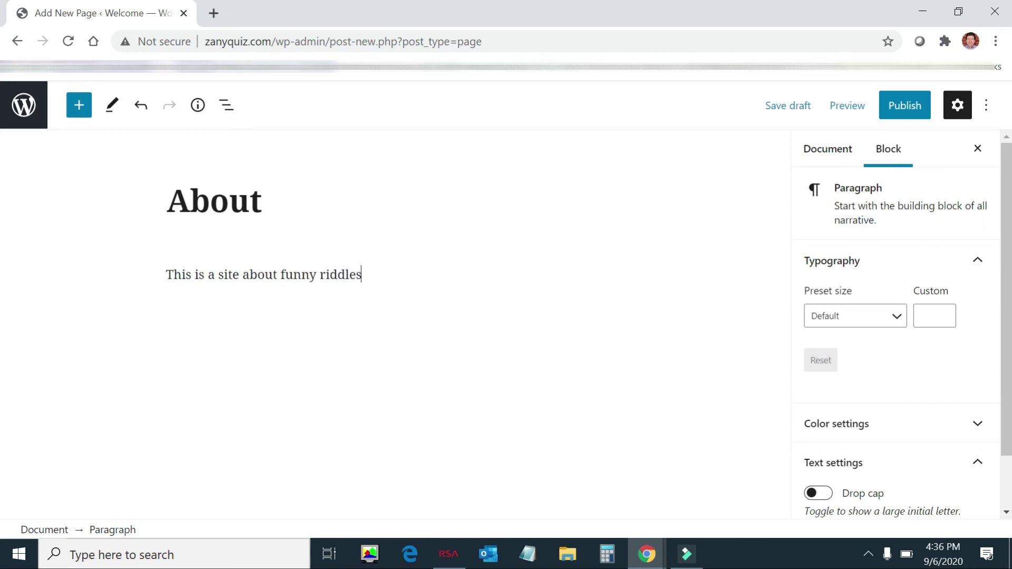
pyautogui.write(' and laughs')
pyautogui.press('Return')
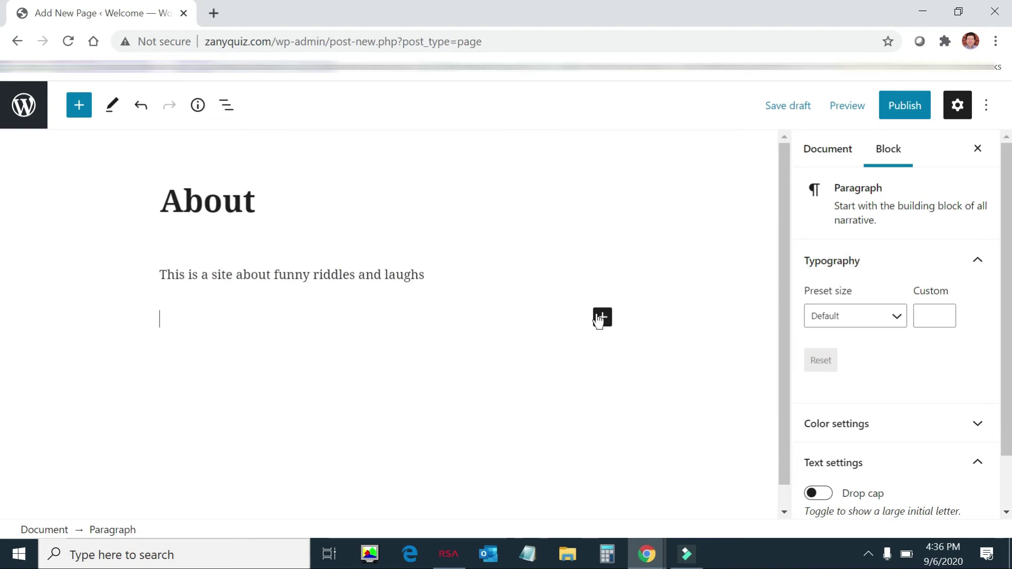
pyautogui.click(897, 106)
pyautogui.click(879, 111)
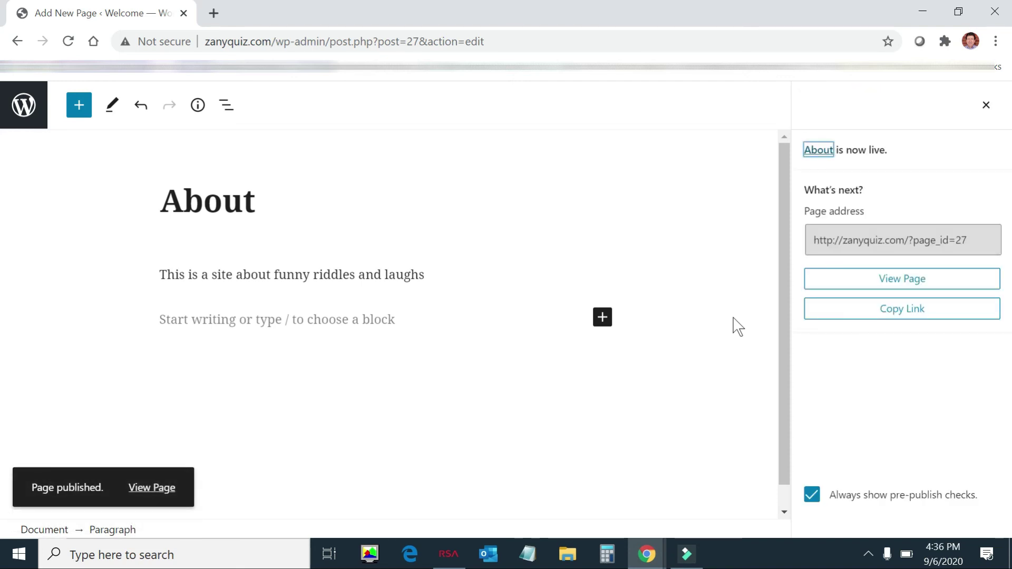
# Step: Exit the block editor back to the admin pages list
pyautogui.click(22, 105)
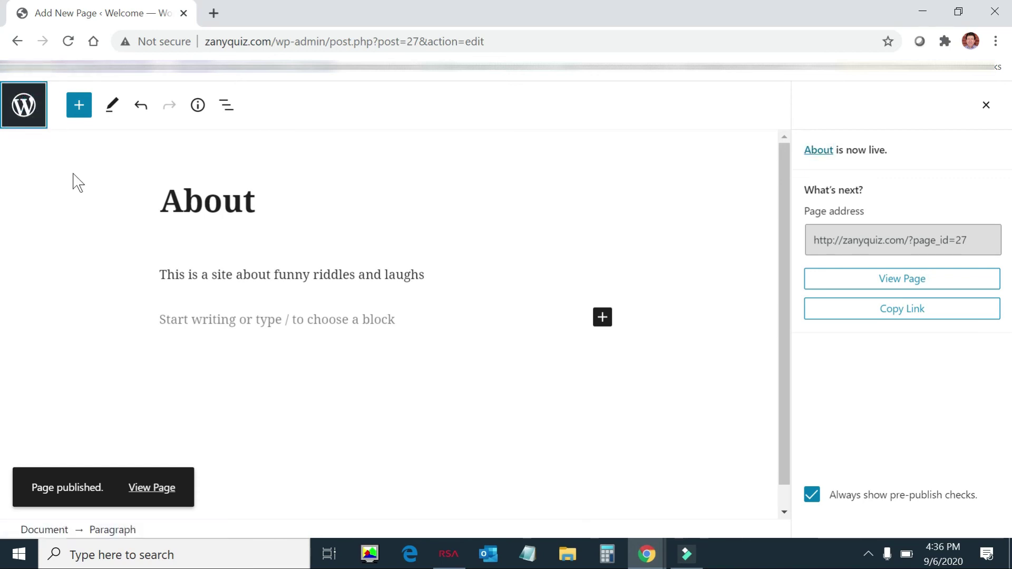
pyautogui.click(153, 495)
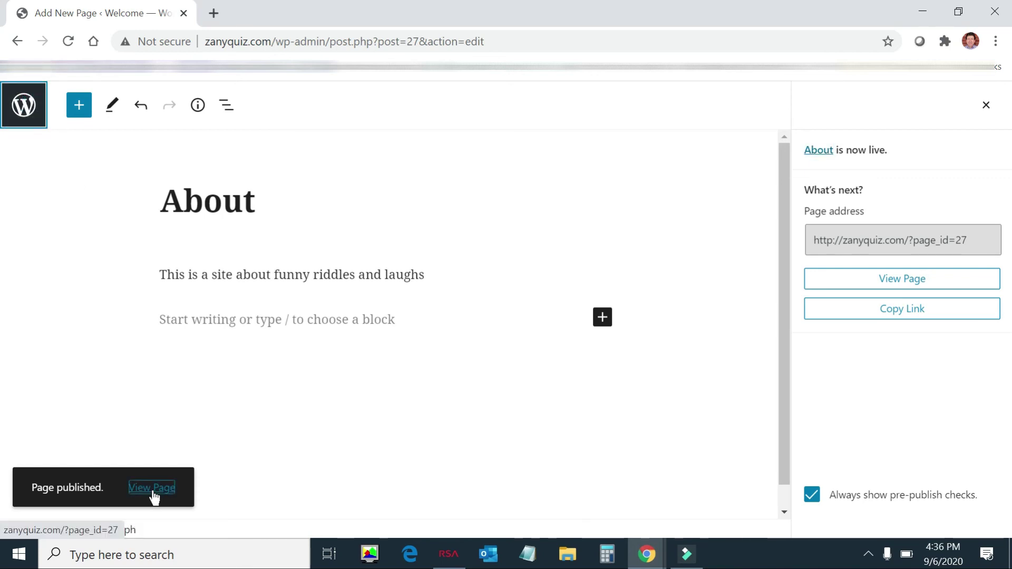
pyautogui.click(154, 495)
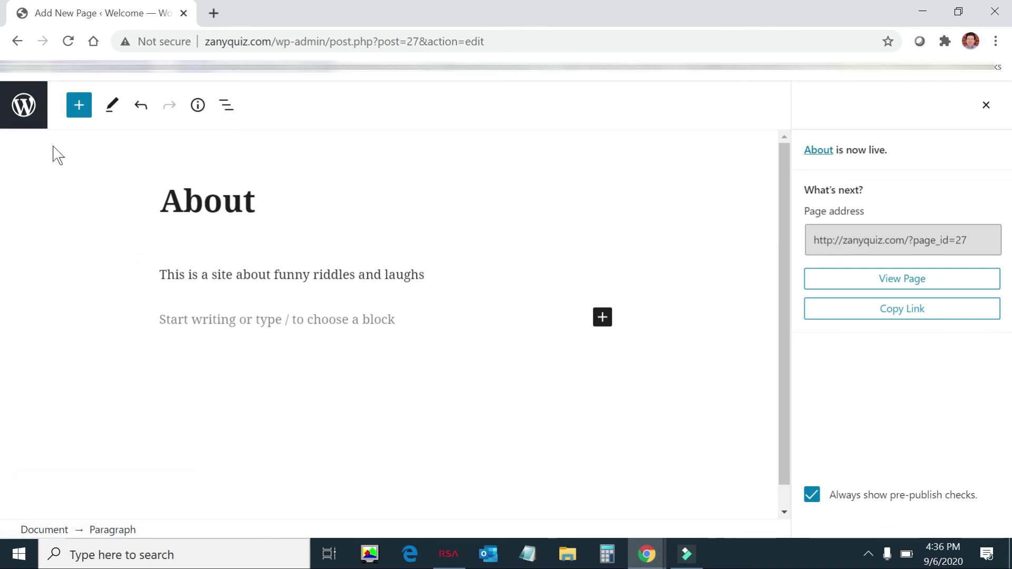
pyautogui.click(28, 119)
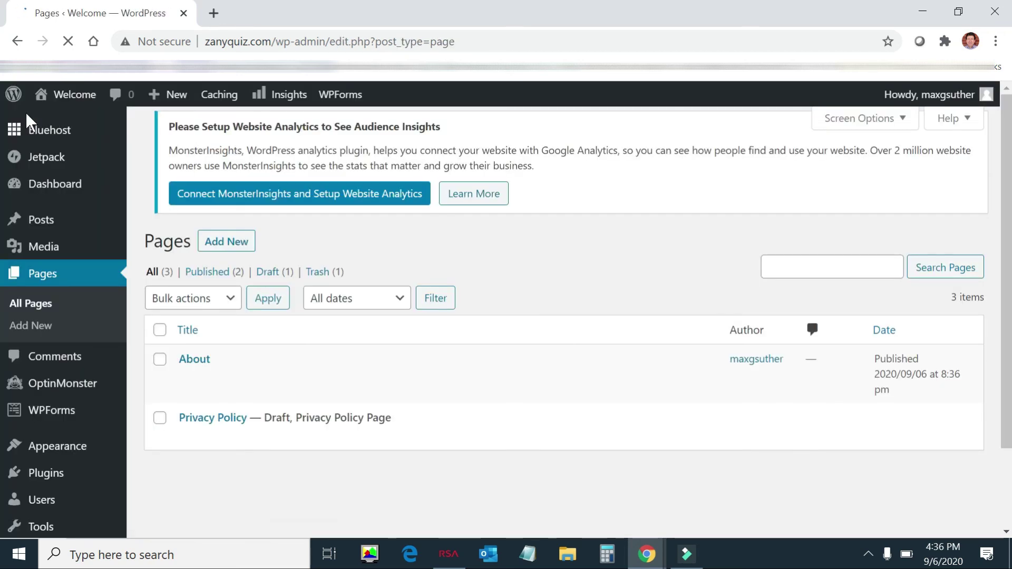
# Step: View the live site's front page with its header calendar
pyautogui.moveTo(51, 101)
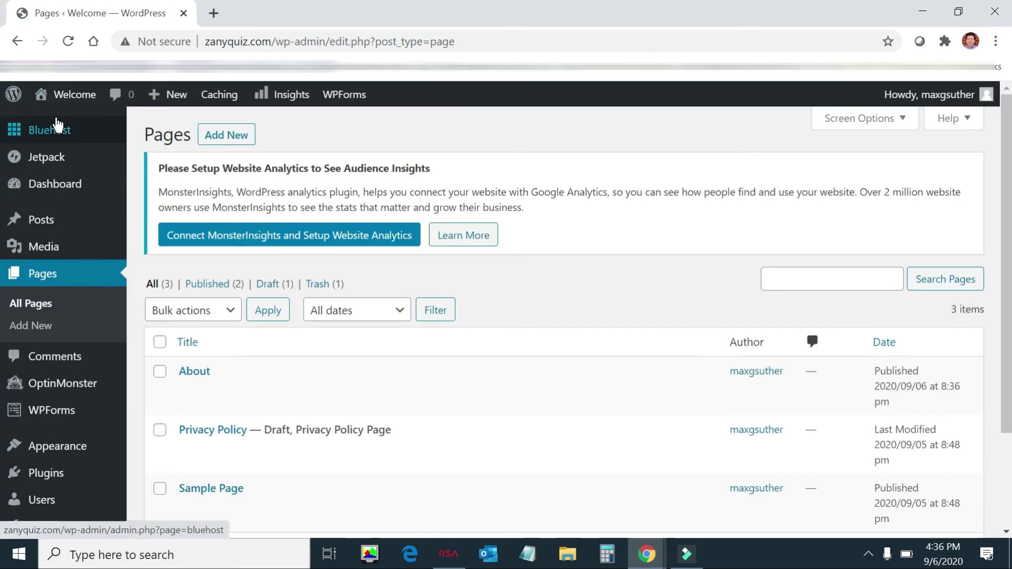
pyautogui.click(63, 124)
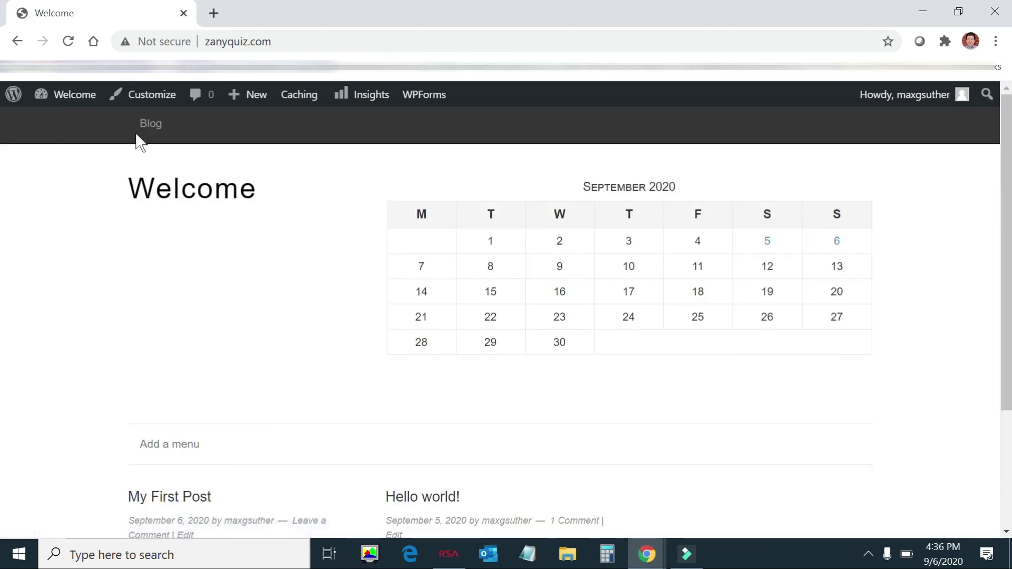
pyautogui.scroll(-3, 381, 355)
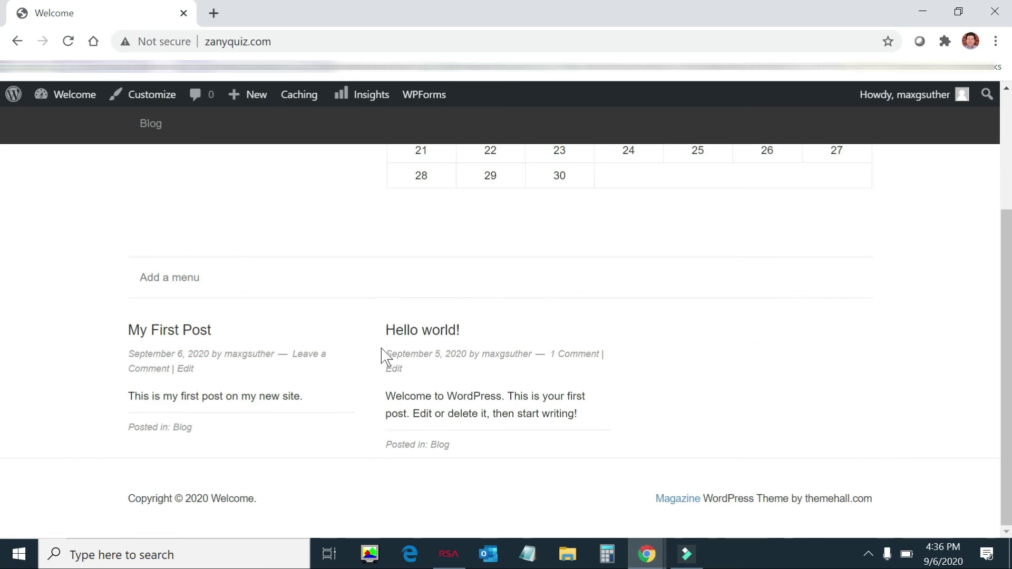
pyautogui.scroll(3, 381, 352)
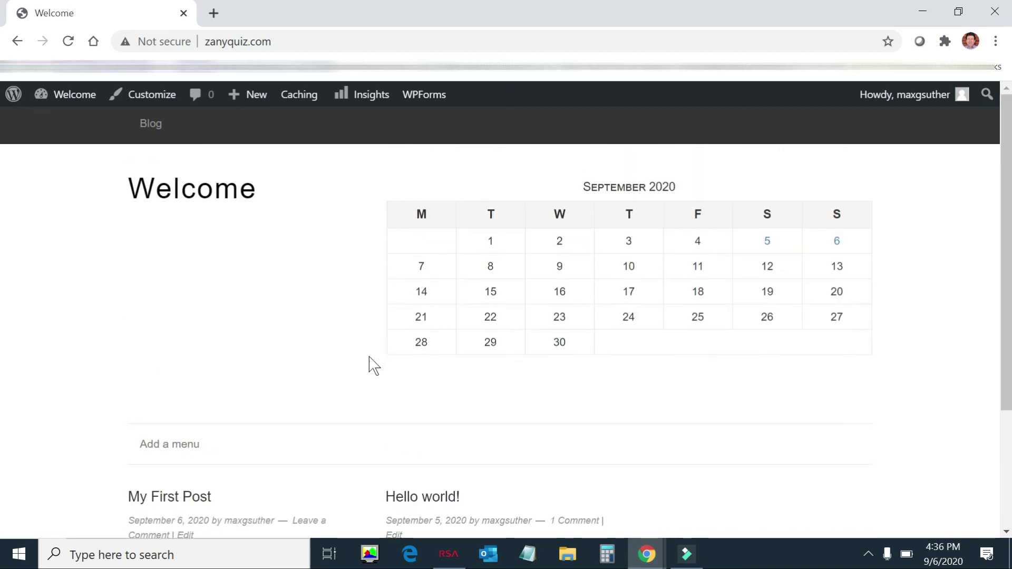
# Step: Return to the admin dashboard and scroll to the Appearance menu
pyautogui.moveTo(64, 100)
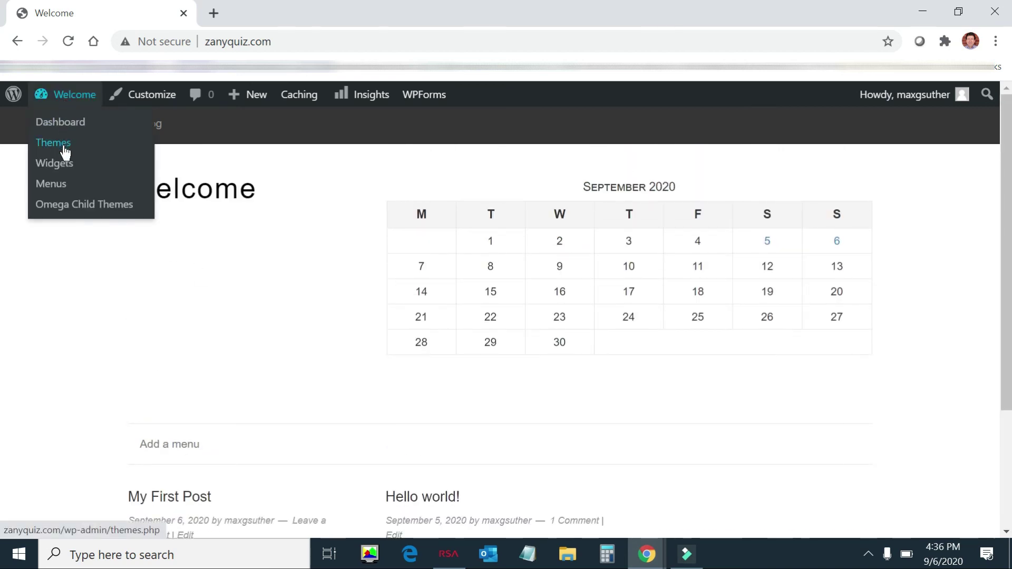
pyautogui.click(68, 127)
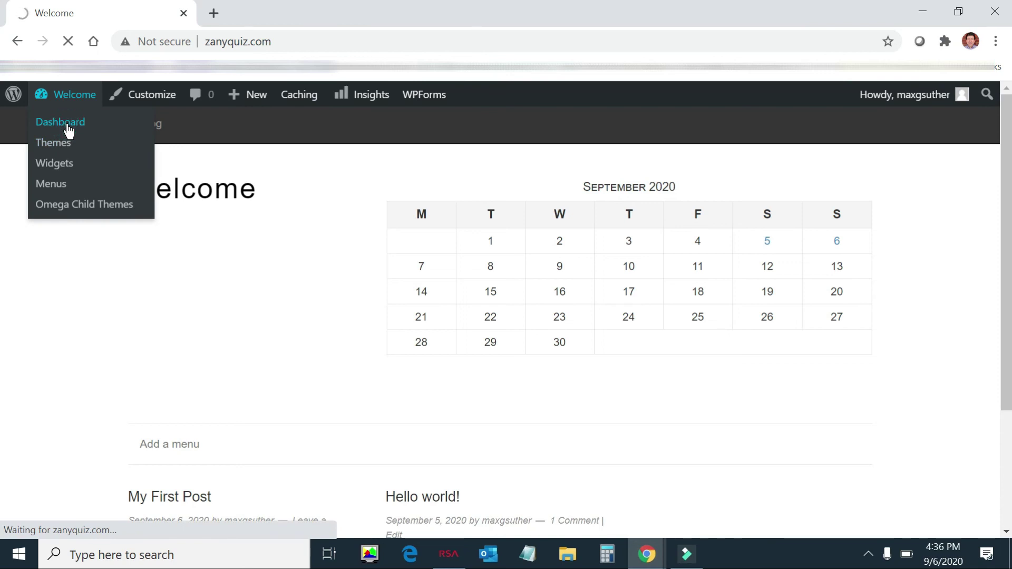
pyautogui.scroll(-4, 70, 292)
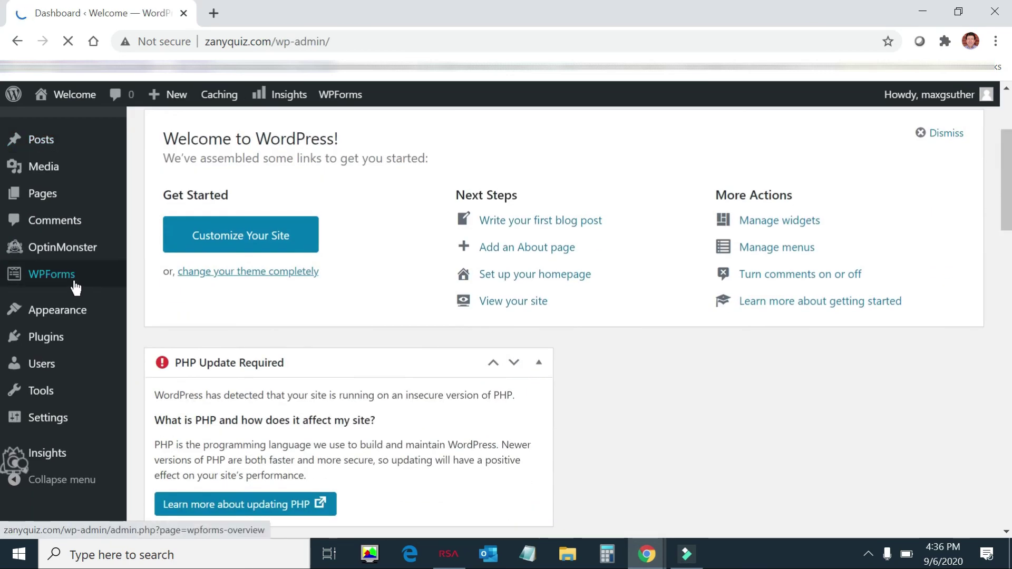
pyautogui.scroll(-2, 84, 337)
pyautogui.moveTo(89, 349)
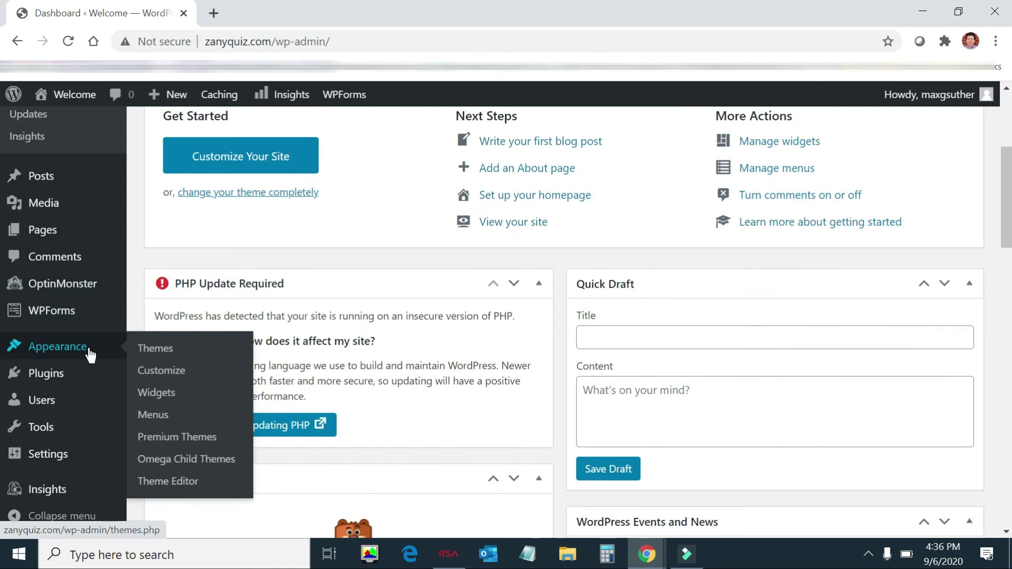
# Step: Add the About page to the Home menu after Blog and save the menu
pyautogui.click(160, 420)
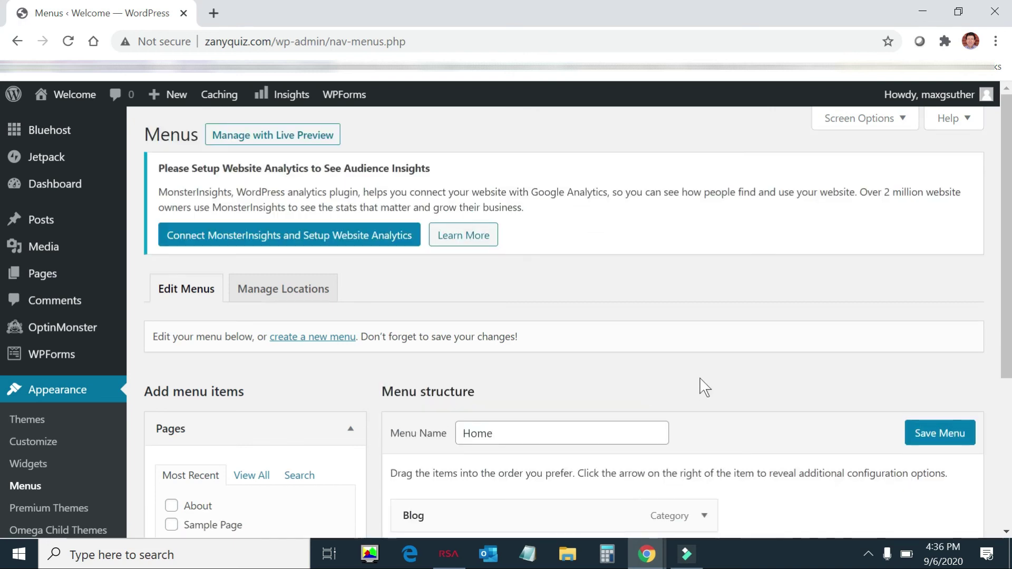
pyautogui.scroll(-3, 701, 386)
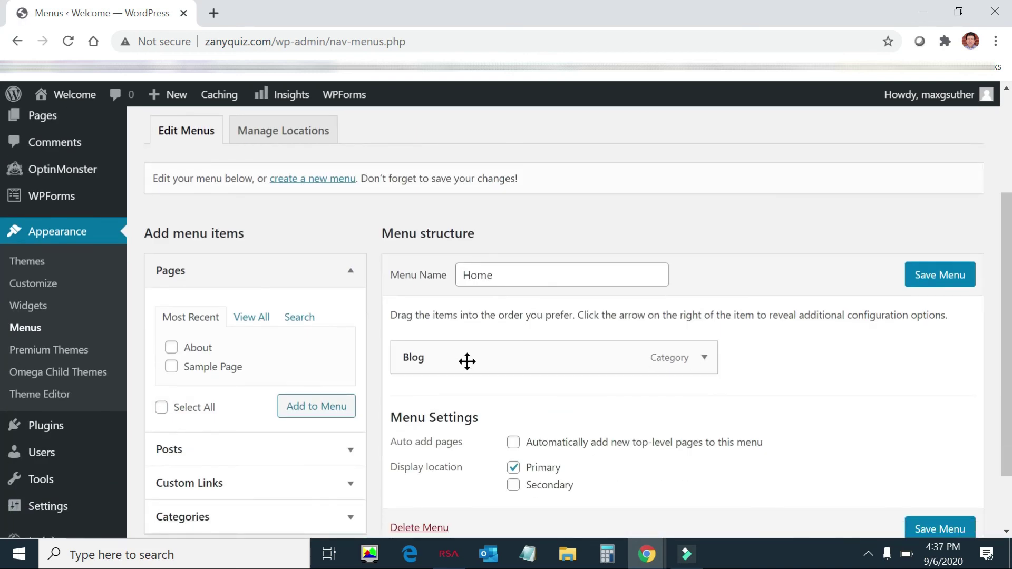
pyautogui.scroll(-2, 716, 391)
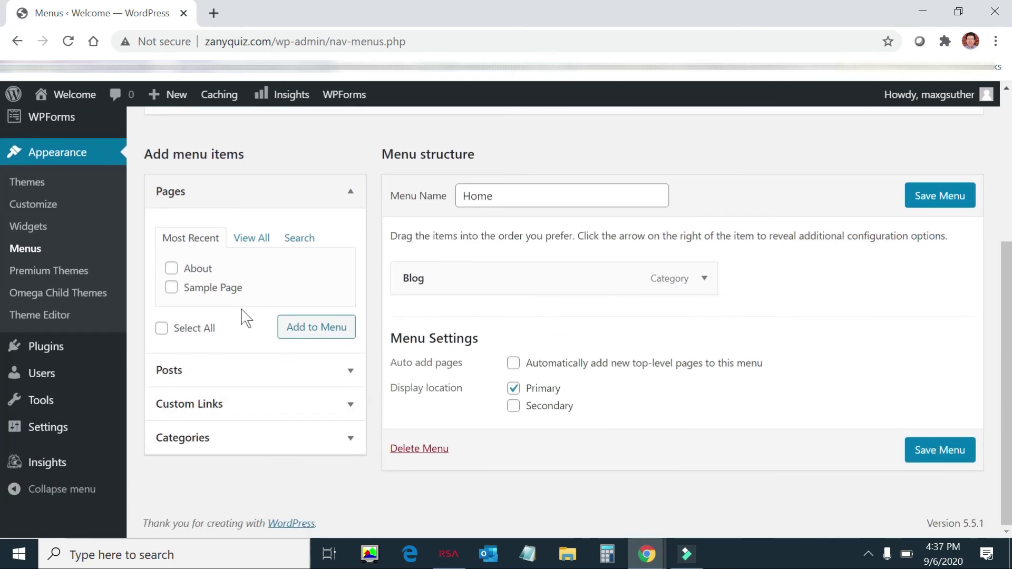
pyautogui.click(174, 269)
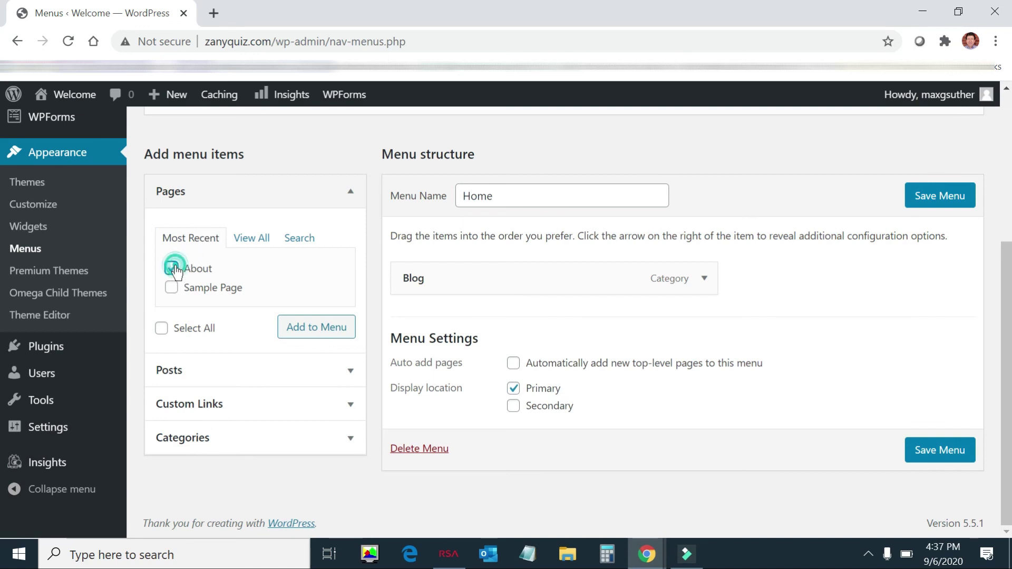
pyautogui.click(324, 328)
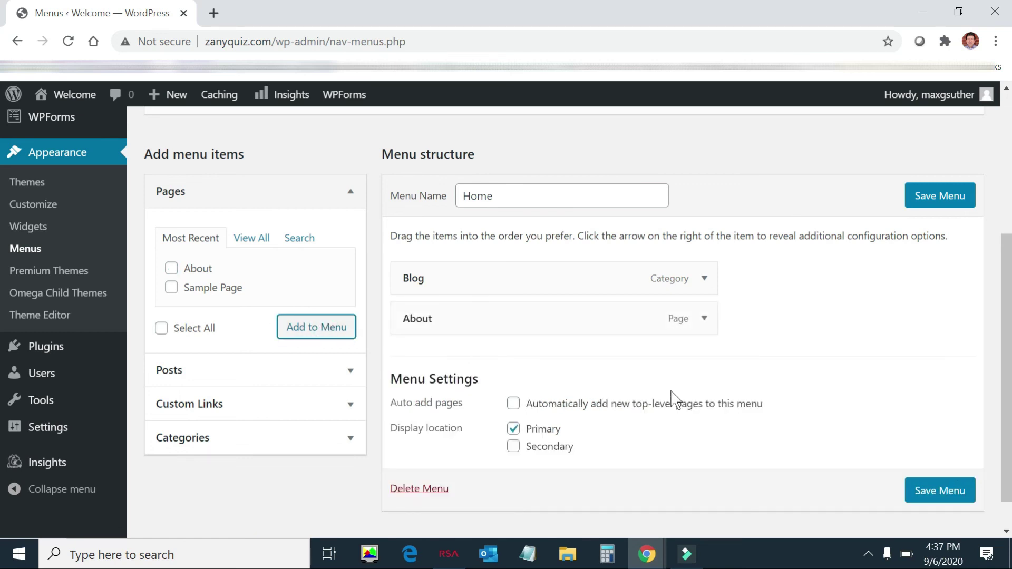
pyautogui.click(936, 493)
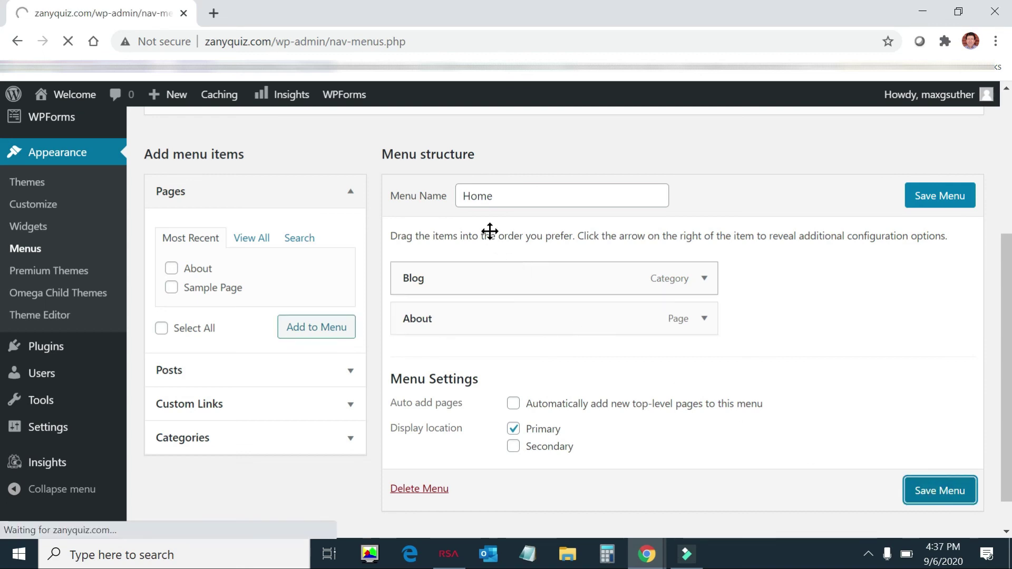
pyautogui.scroll(-3, 617, 364)
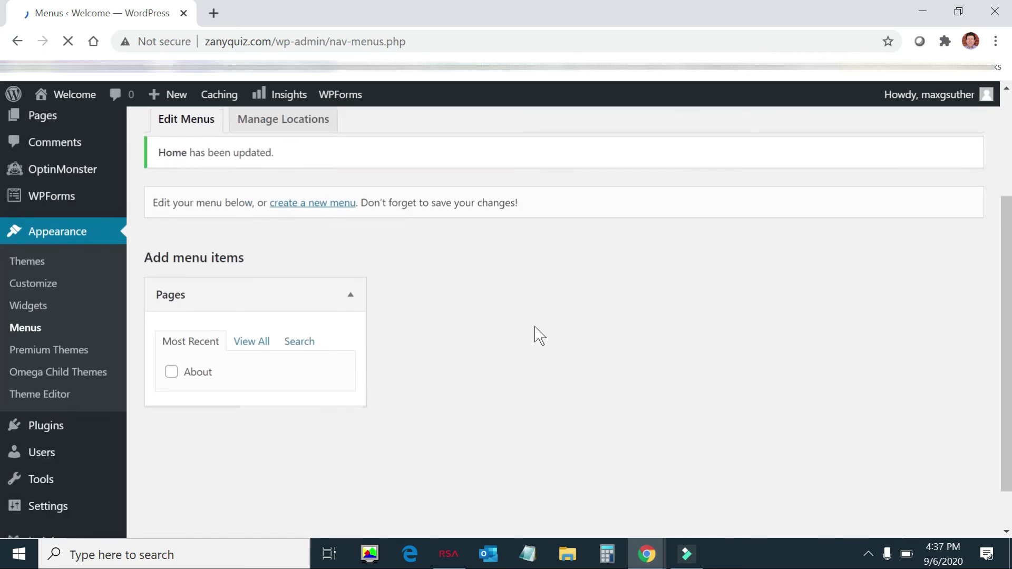
pyautogui.scroll(2, 316, 248)
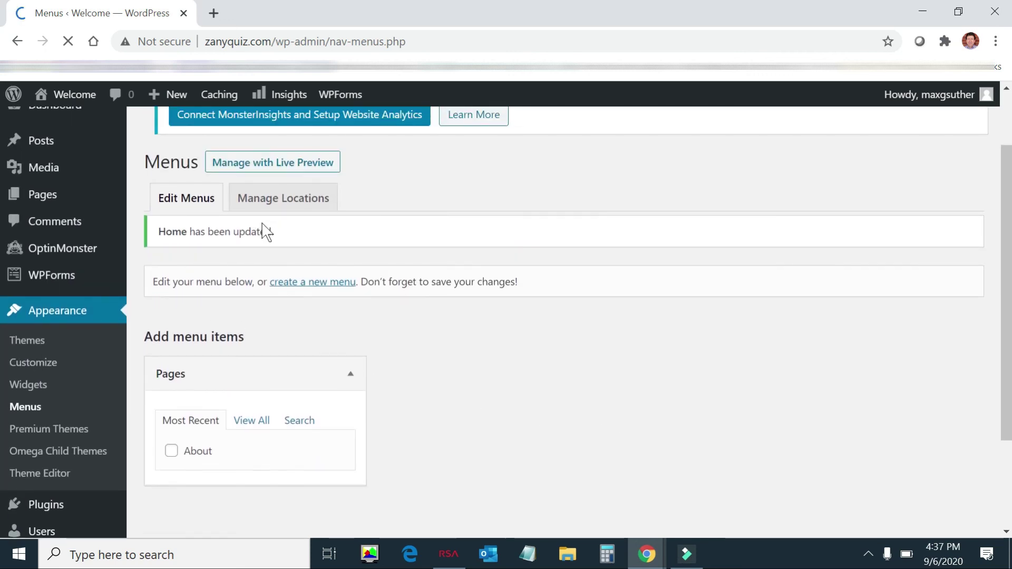
# Step: Visit the live site and open the About page from the header's Blog/About menu
pyautogui.moveTo(79, 98)
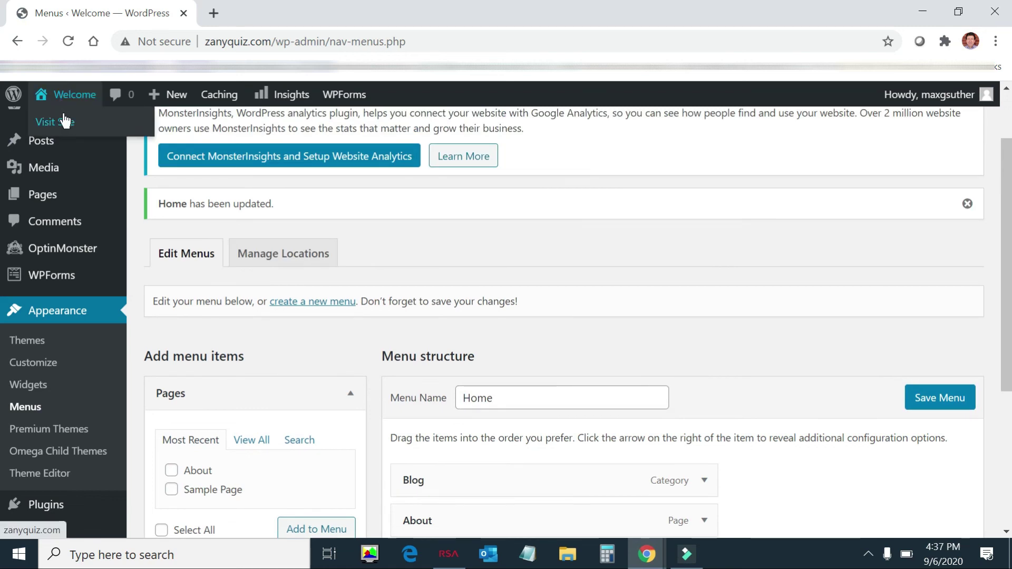
pyautogui.click(69, 125)
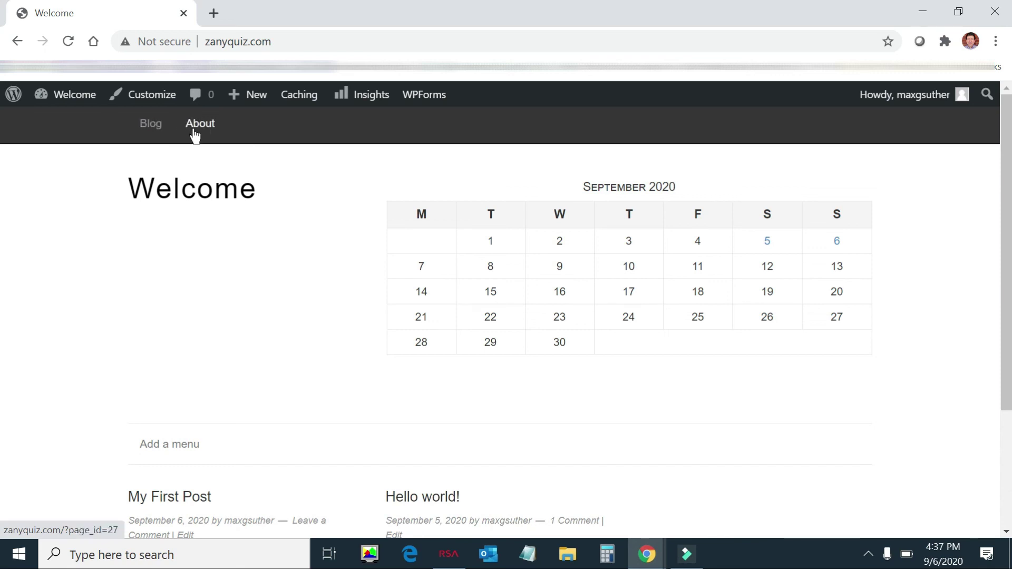
pyautogui.click(197, 129)
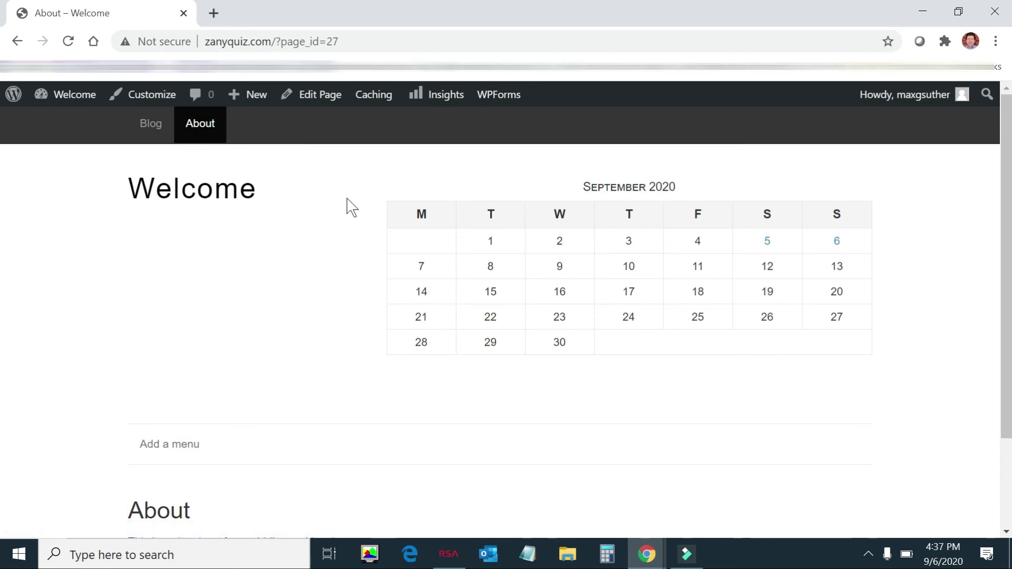
pyautogui.scroll(-2, 347, 197)
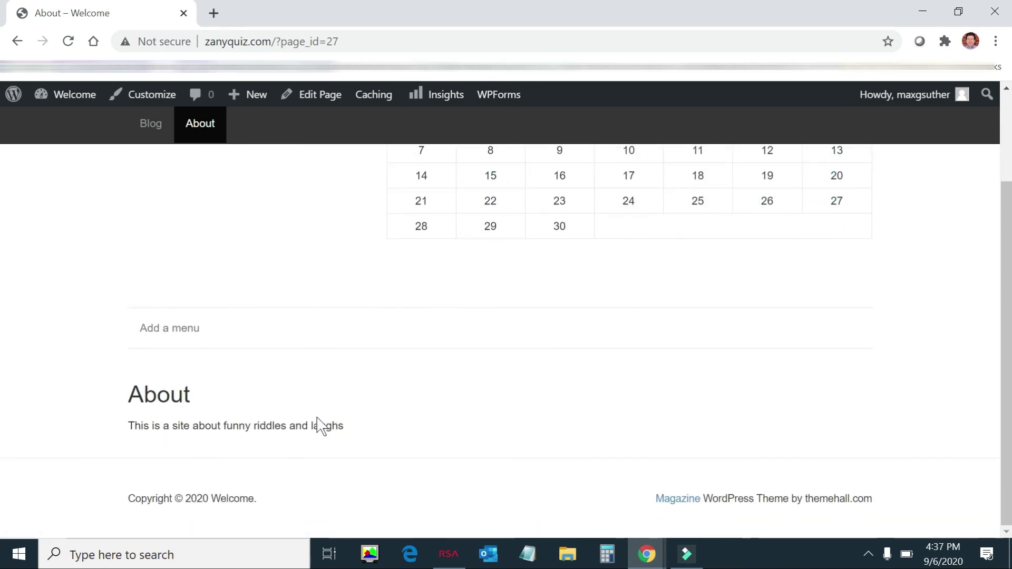
pyautogui.scroll(2, 367, 448)
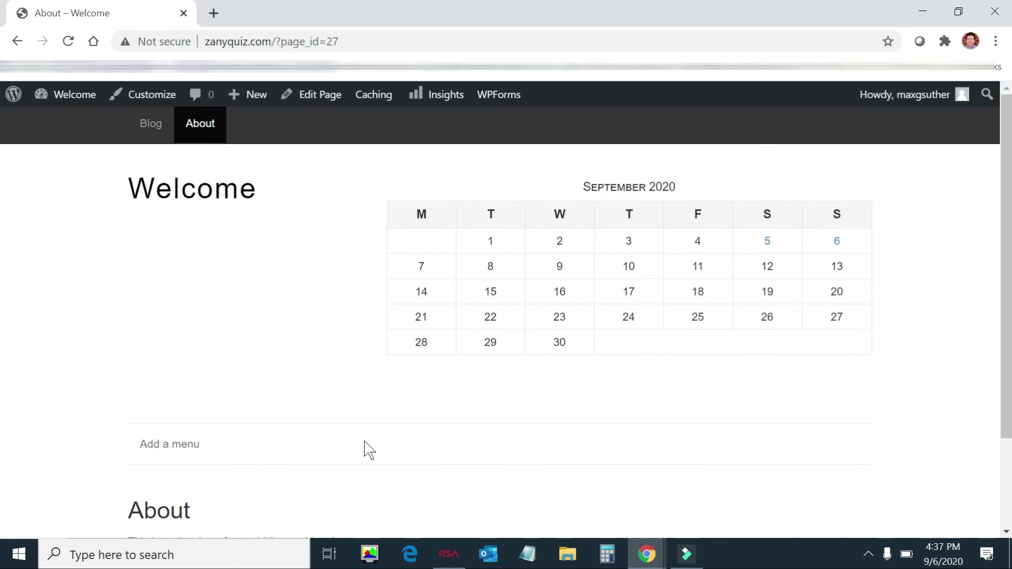